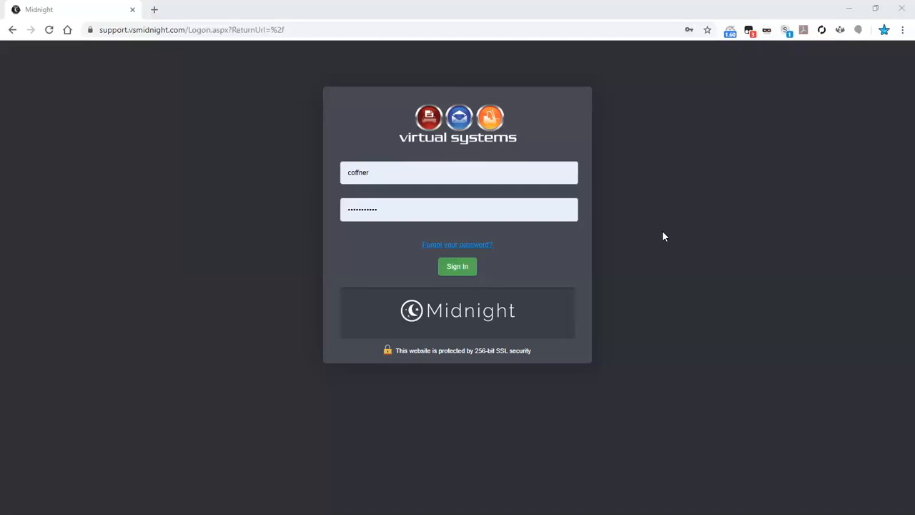
# Sign in with the credentials already filled in and dismiss all follow-up reminders
pyautogui.click(471, 269)
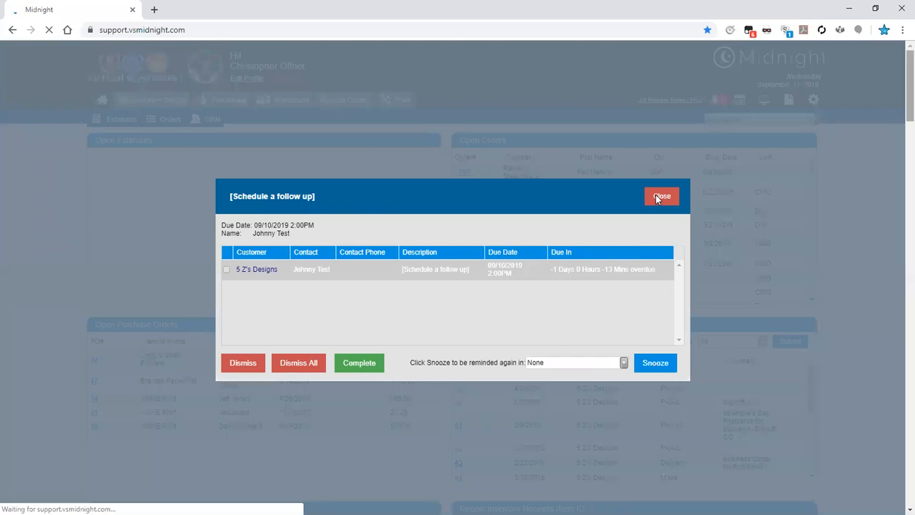
pyautogui.click(301, 362)
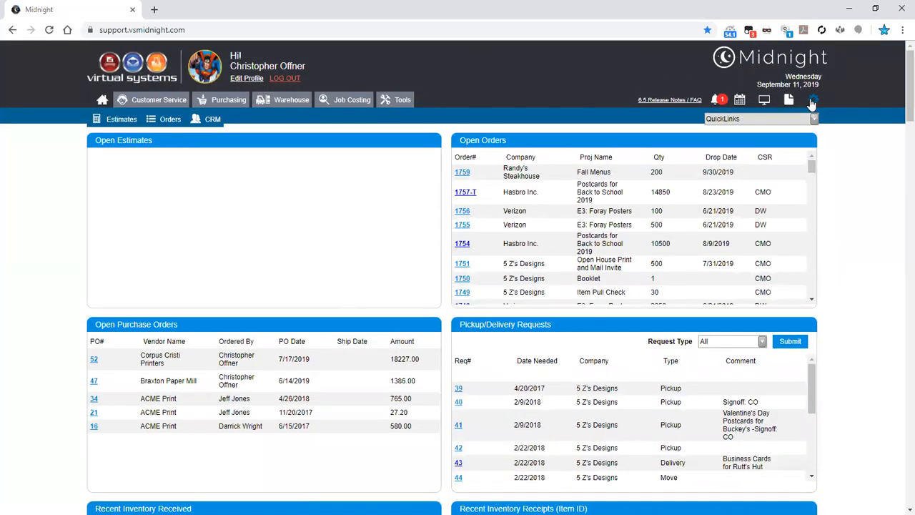
# Open the list maintenance settings, dismiss the reminders, and display the Service Type list
pyautogui.click(812, 104)
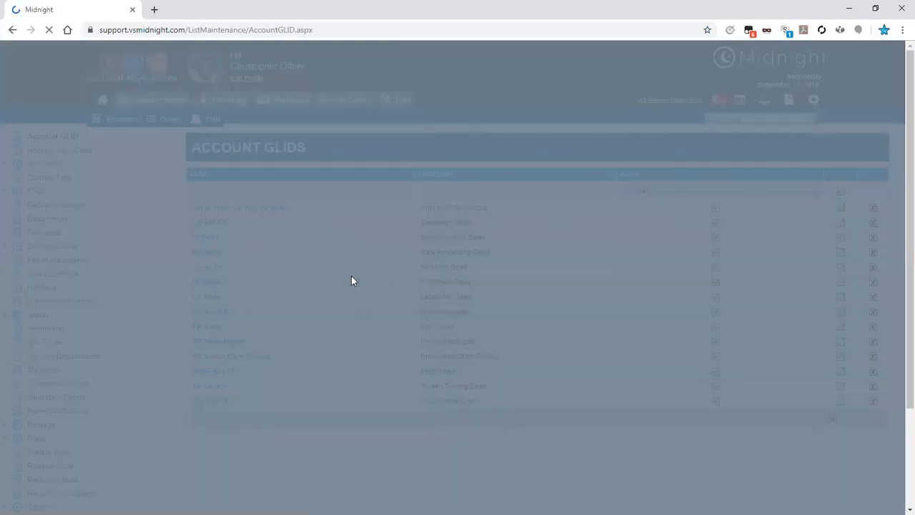
pyautogui.click(289, 363)
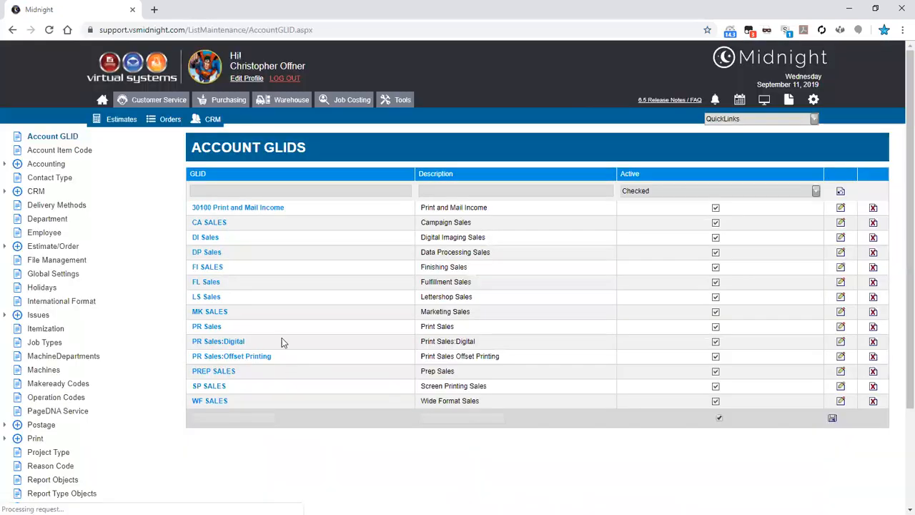
pyautogui.scroll(-3, 35, 293)
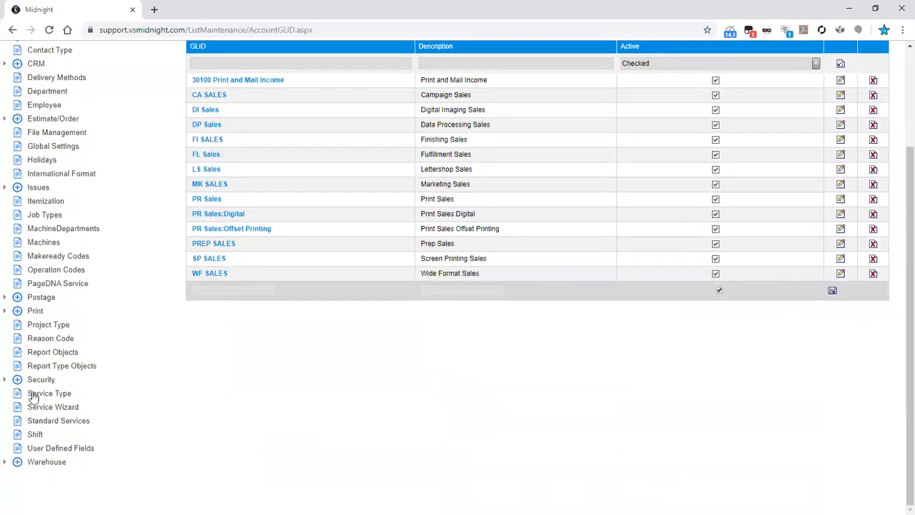
pyautogui.click(41, 395)
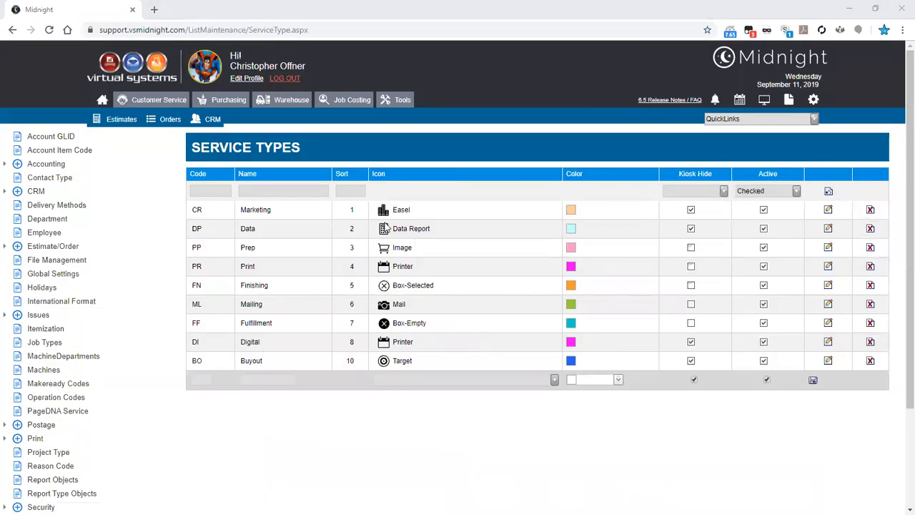
# Go through the service type names in order, from Marketing, Data, Prep and Print to Finishing
pyautogui.doubleClick(255, 209)
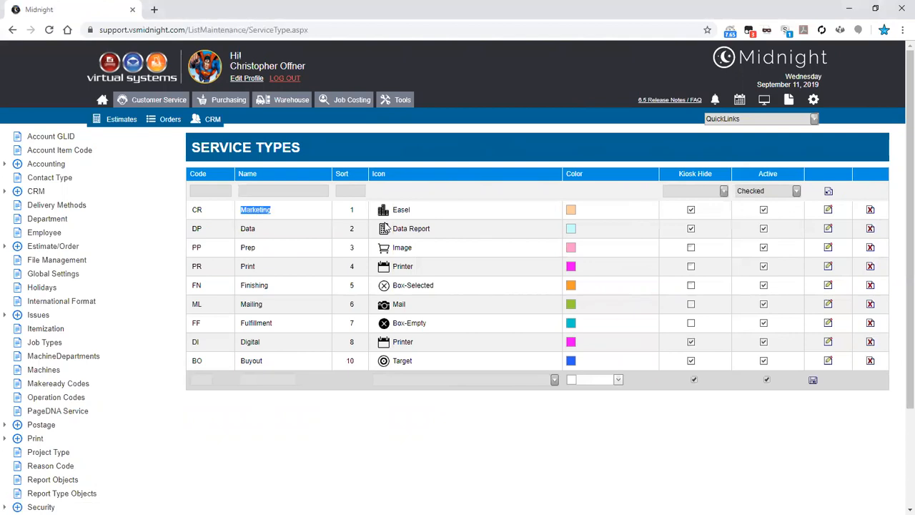
pyautogui.doubleClick(248, 229)
pyautogui.moveTo(256, 248); pyautogui.dragTo(240, 248)
pyautogui.doubleClick(248, 267)
pyautogui.click(254, 285)
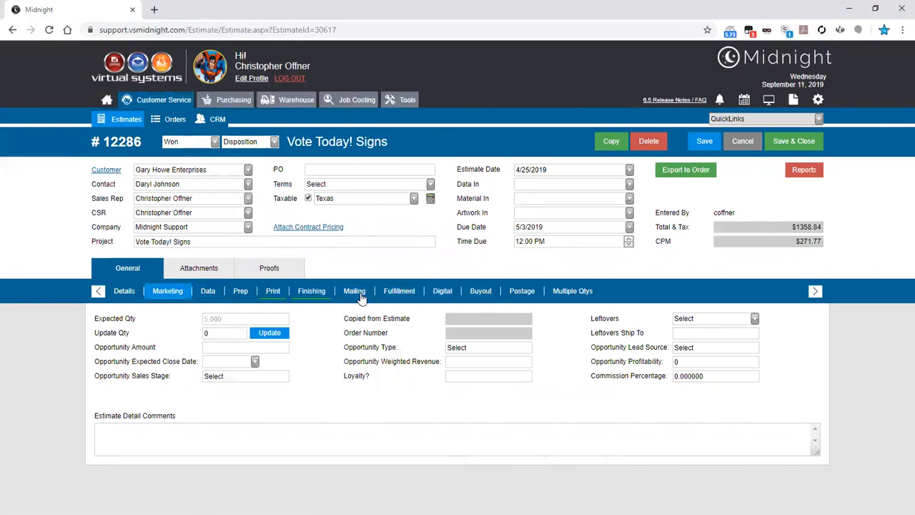
# Review the Details and Marketing sections of the Vote Today! Signs estimate, and leave it without saving
pyautogui.hotkey('ctrl', 'Left')
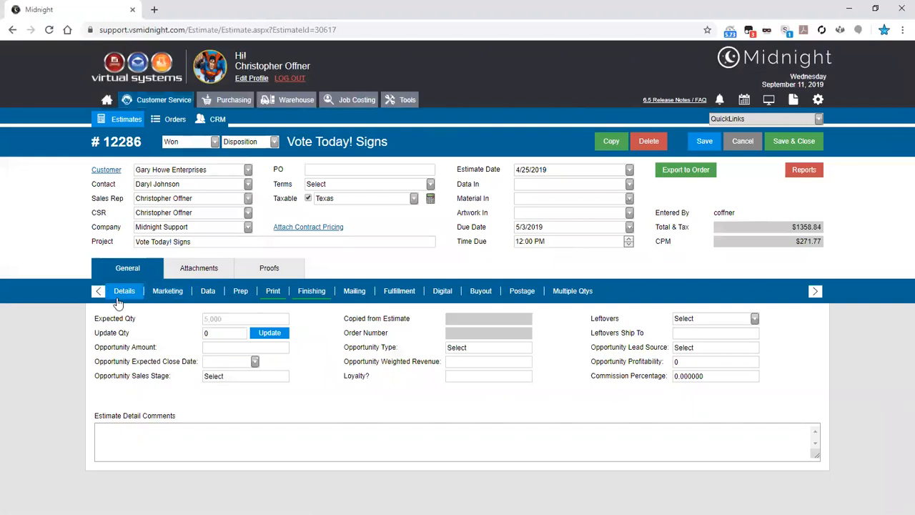
pyautogui.press('Tab')
pyautogui.click(167, 291)
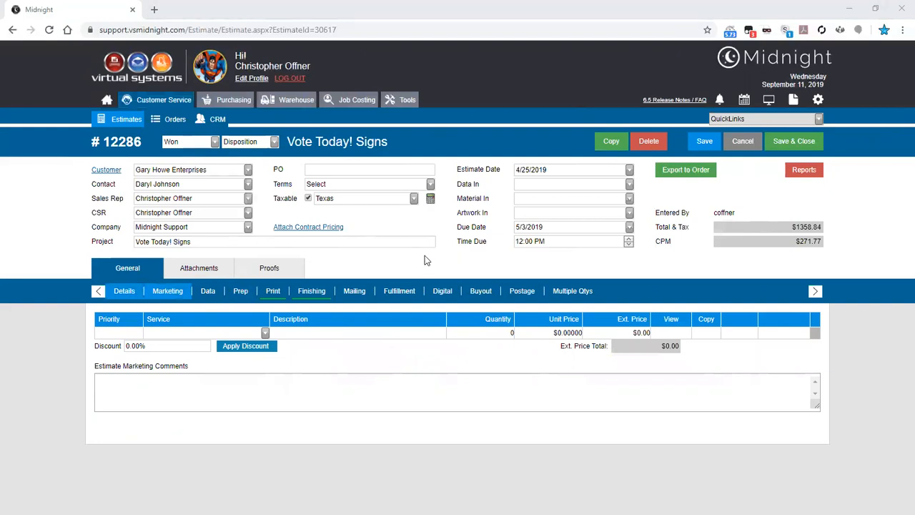
pyautogui.click(737, 142)
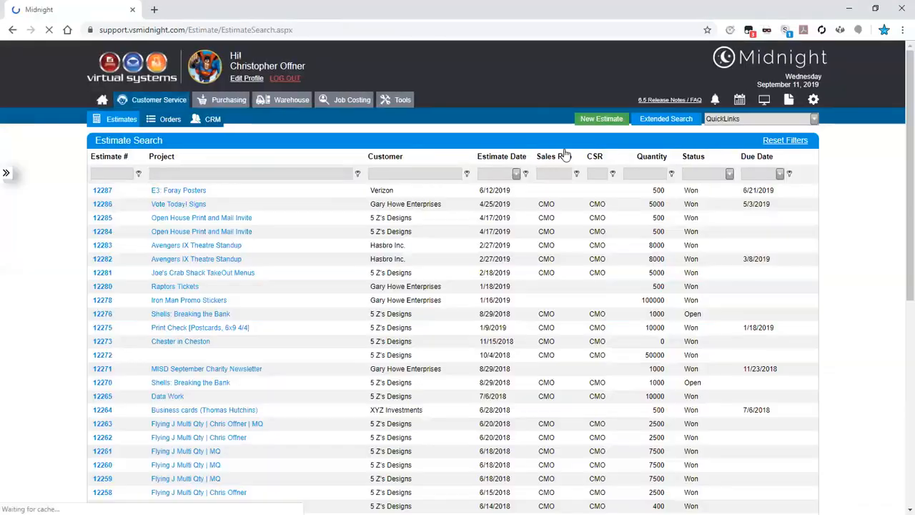
# Create a new estimate for the customer BJF Printing and acknowledge the account warning
pyautogui.click(614, 120)
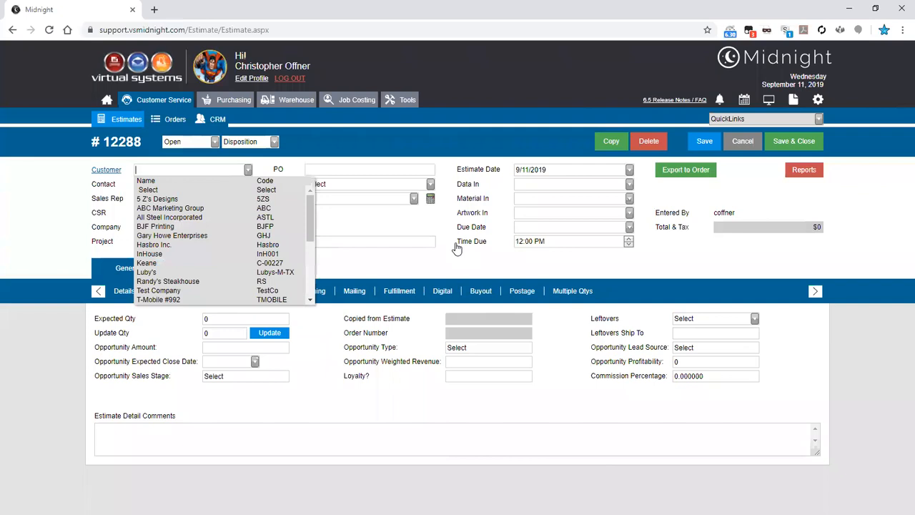
pyautogui.write('BJF Printing')
pyautogui.press('Return')
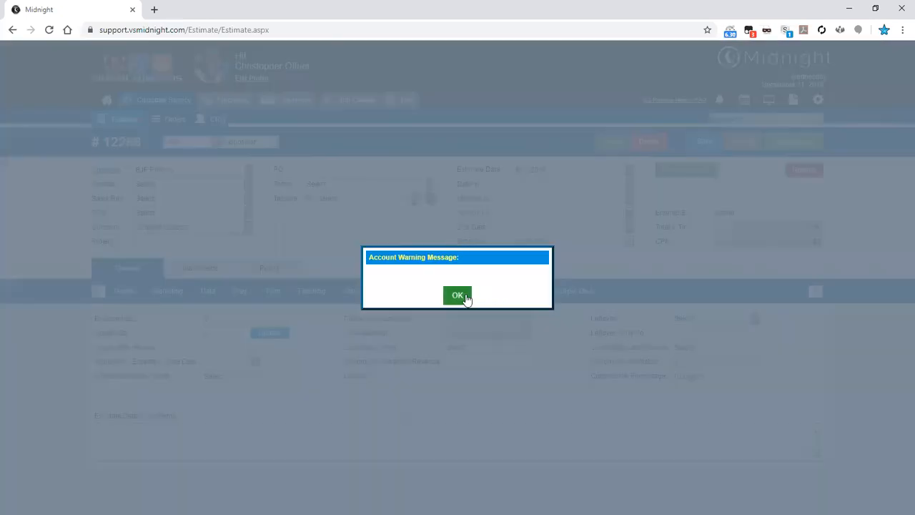
pyautogui.click(466, 296)
# Name the estimate's project Skate-Mania 2019 and set the expected quantity to 2000
pyautogui.click(381, 244)
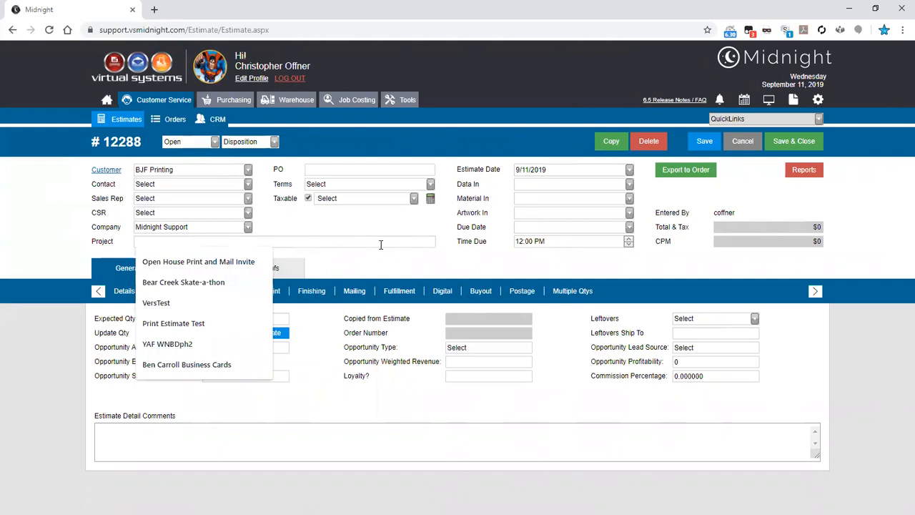
pyautogui.write('Skate-Mania')
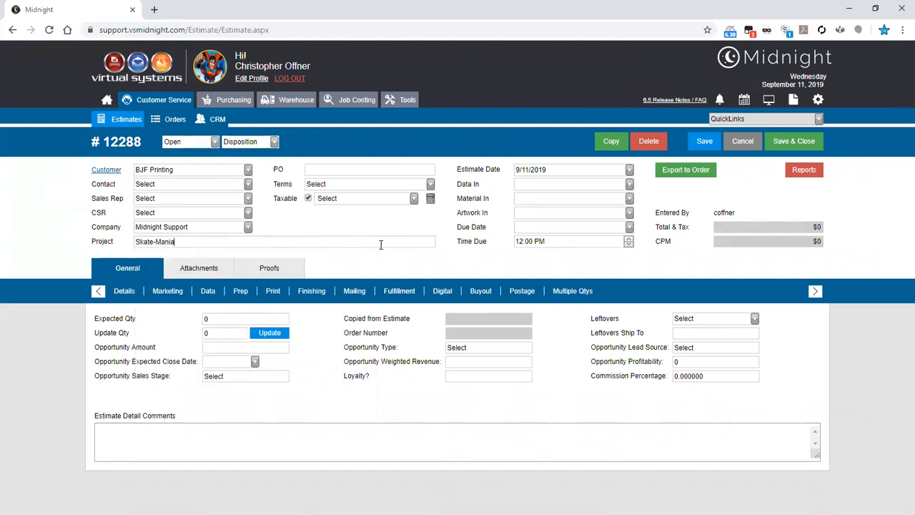
pyautogui.write(' 2019')
pyautogui.press('Tab')
pyautogui.write('2000')
# Check the estimate's expected quantity and add the non-hourly Creative service to its Marketing services
pyautogui.click(167, 291)
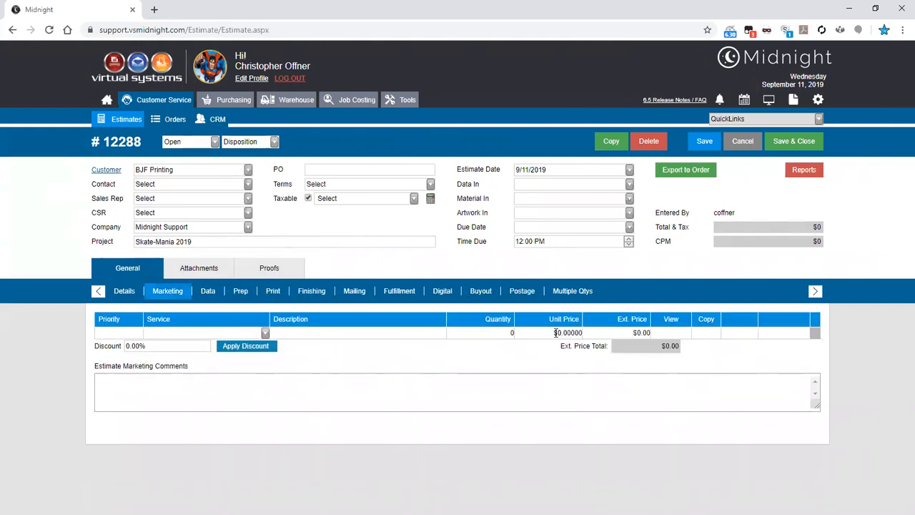
pyautogui.click(560, 332)
pyautogui.click(265, 332)
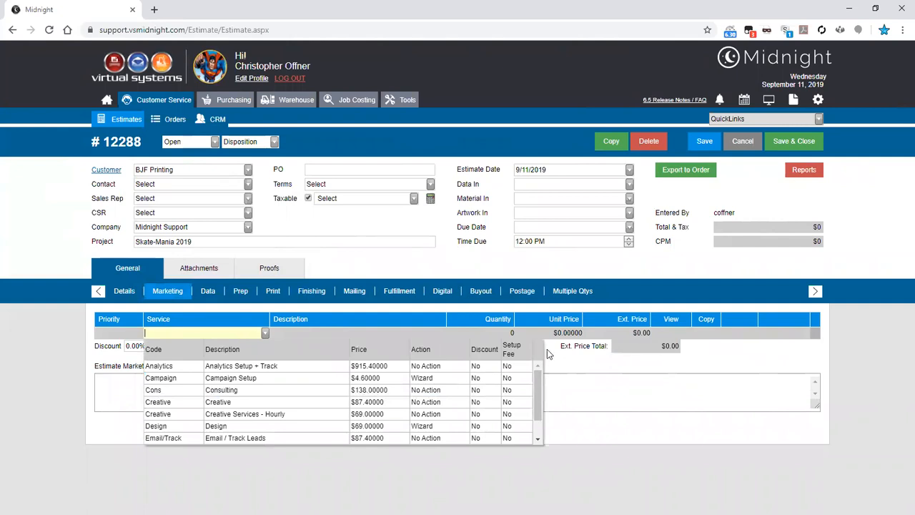
pyautogui.click(123, 291)
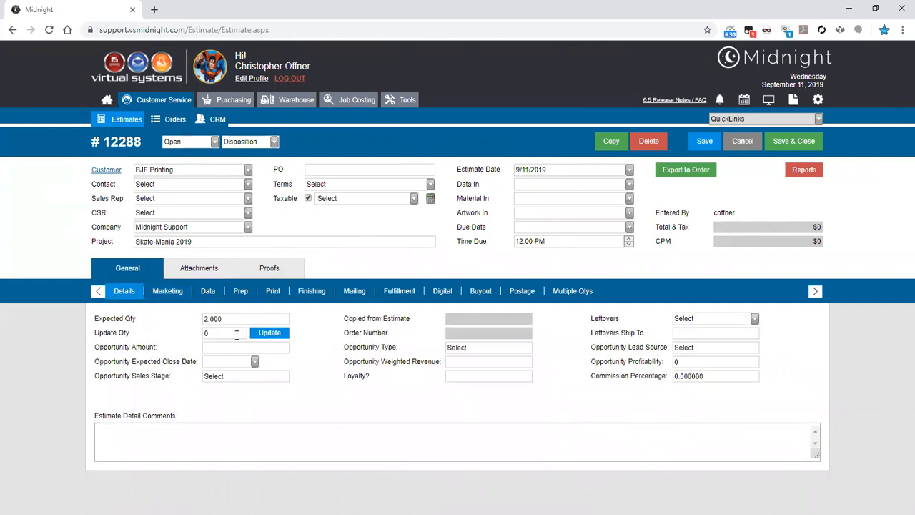
pyautogui.click(167, 291)
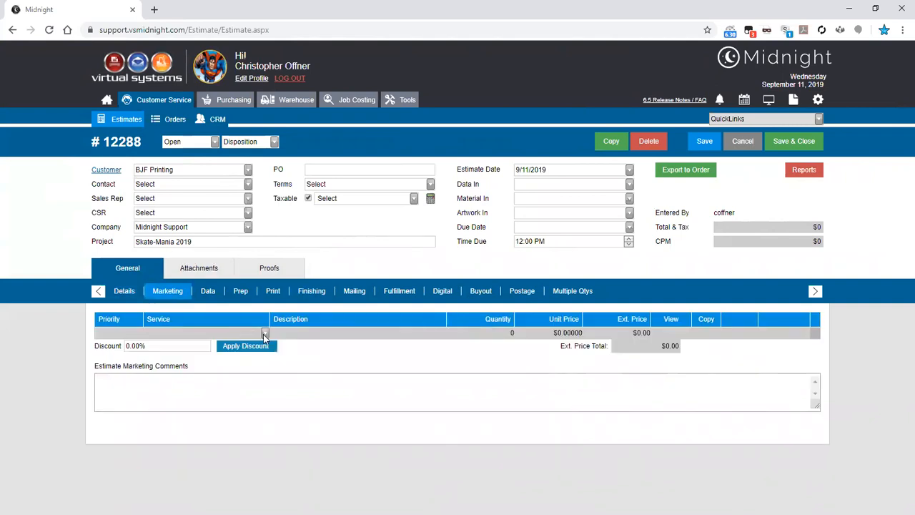
pyautogui.click(265, 334)
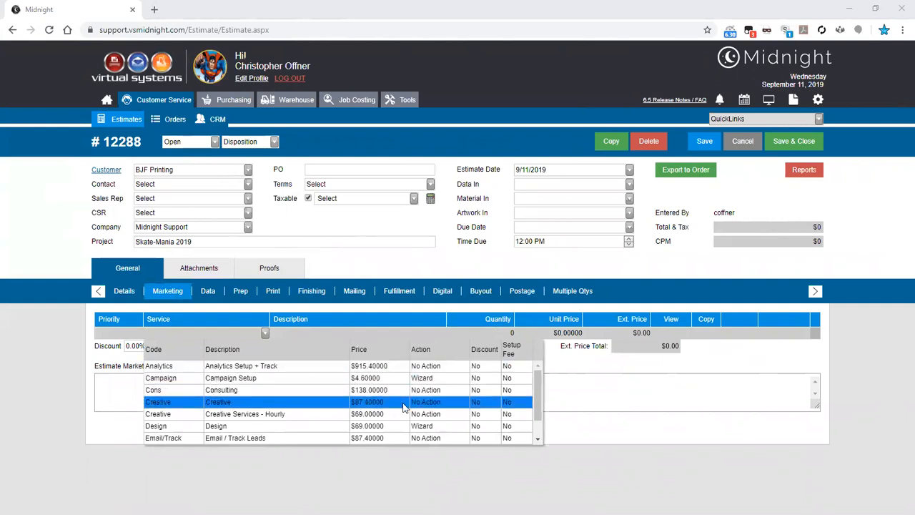
pyautogui.click(364, 404)
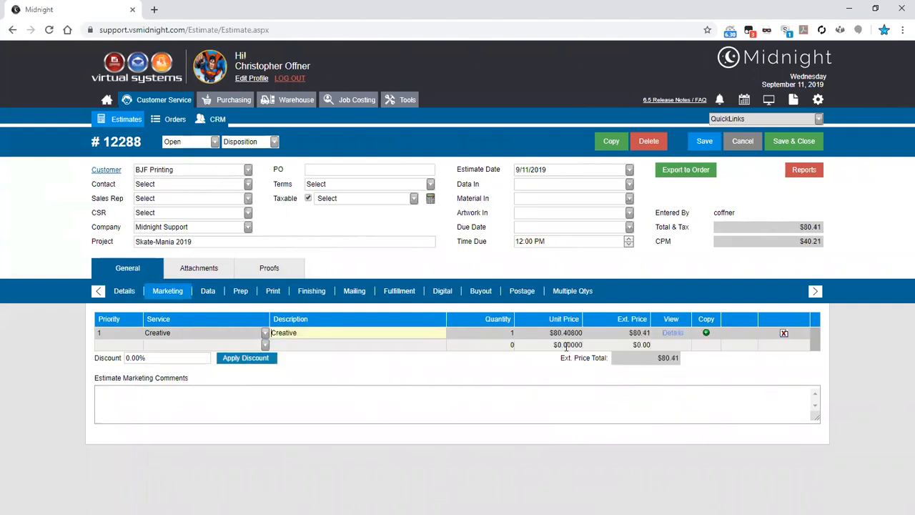
pyautogui.click(501, 332)
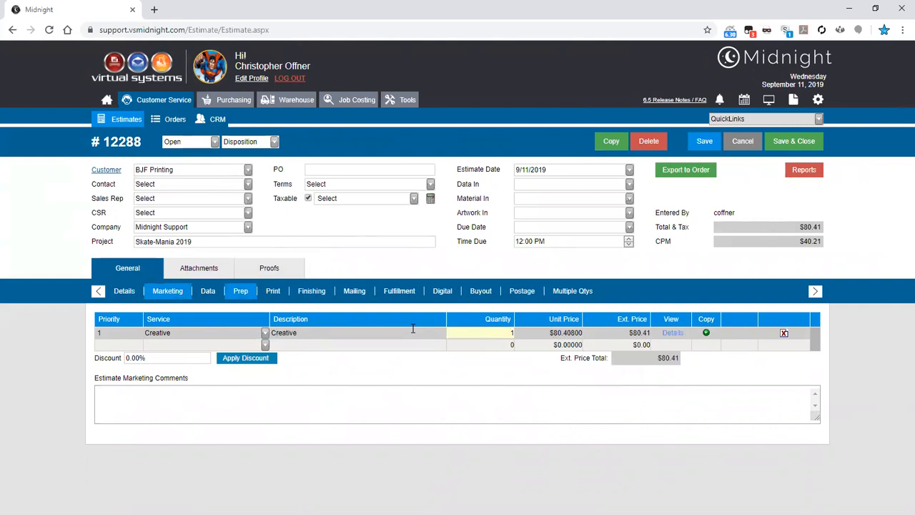
# Add the Copies (Photocopy) service to the Print services and compare its quantity with the expected quantity in the estimate details
pyautogui.click(273, 291)
pyautogui.click(265, 334)
pyautogui.click(265, 333)
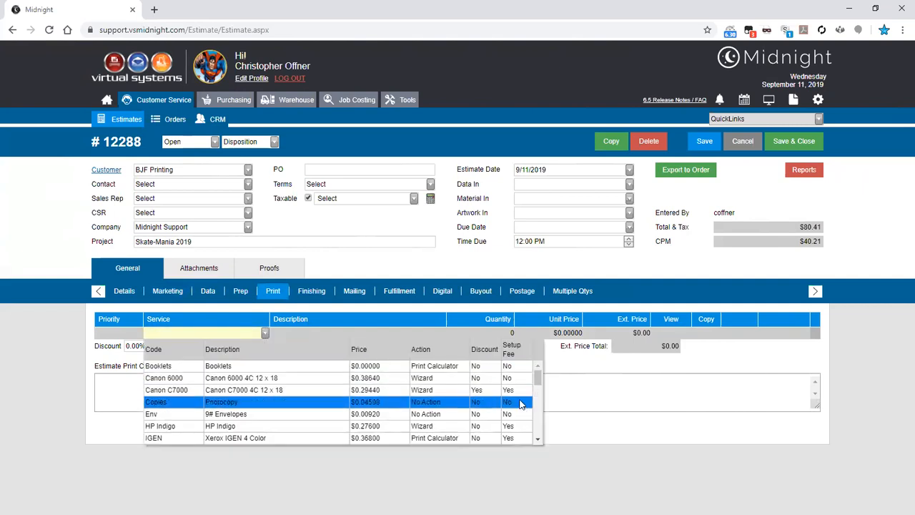
pyautogui.click(372, 405)
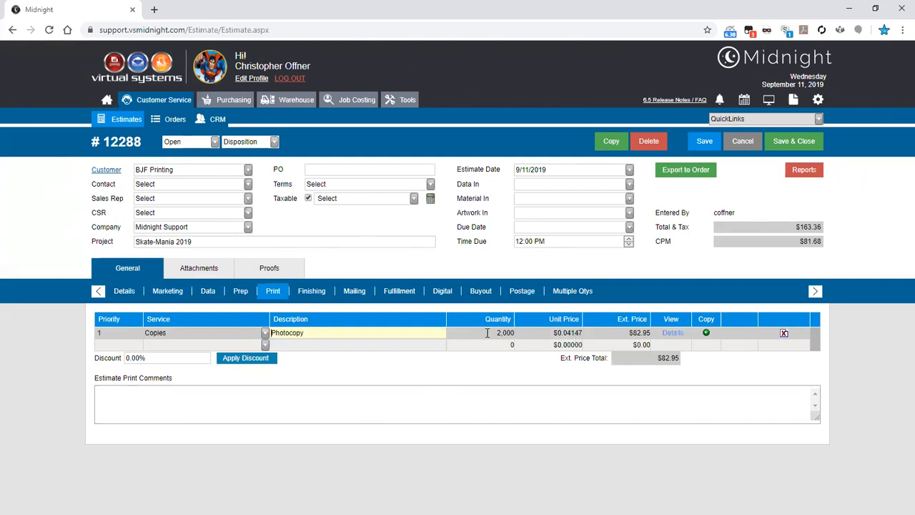
pyautogui.click(124, 291)
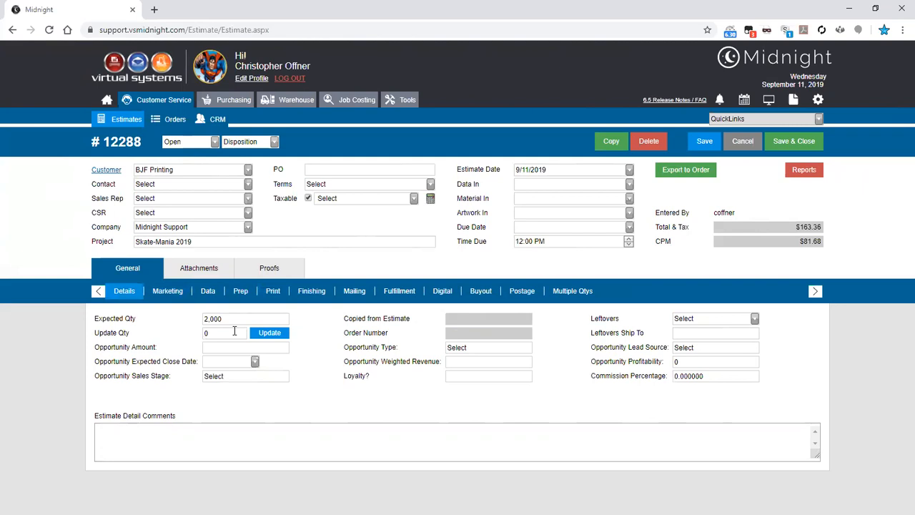
pyautogui.click(272, 291)
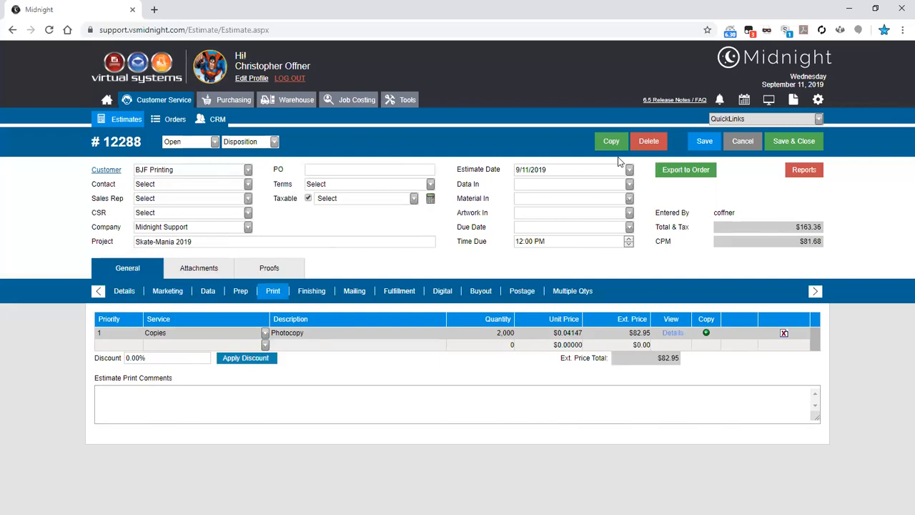
# Set the update quantity in the estimate details to 1500 and run the quantity update
pyautogui.click(123, 291)
pyautogui.moveTo(131, 336); pyautogui.dragTo(97, 333)
pyautogui.click(130, 334)
pyautogui.moveTo(223, 333); pyautogui.dragTo(183, 333)
pyautogui.write('1500')
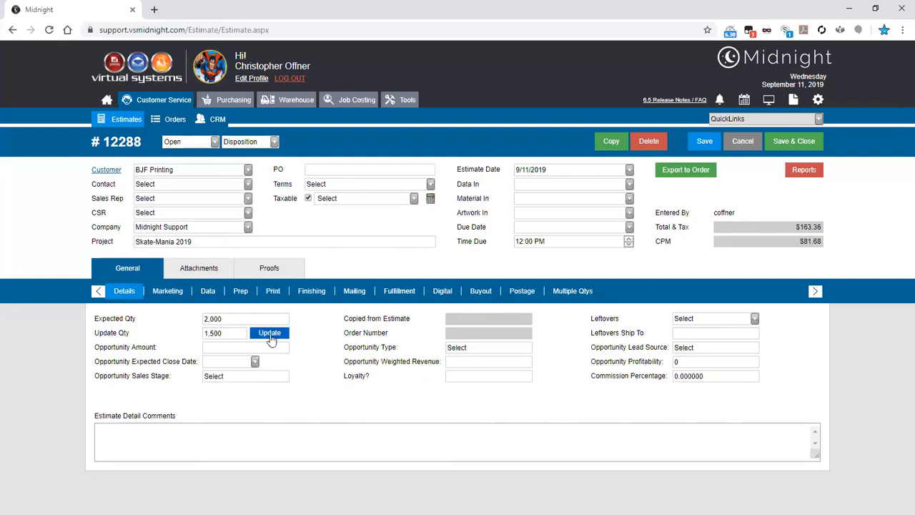
pyautogui.click(271, 337)
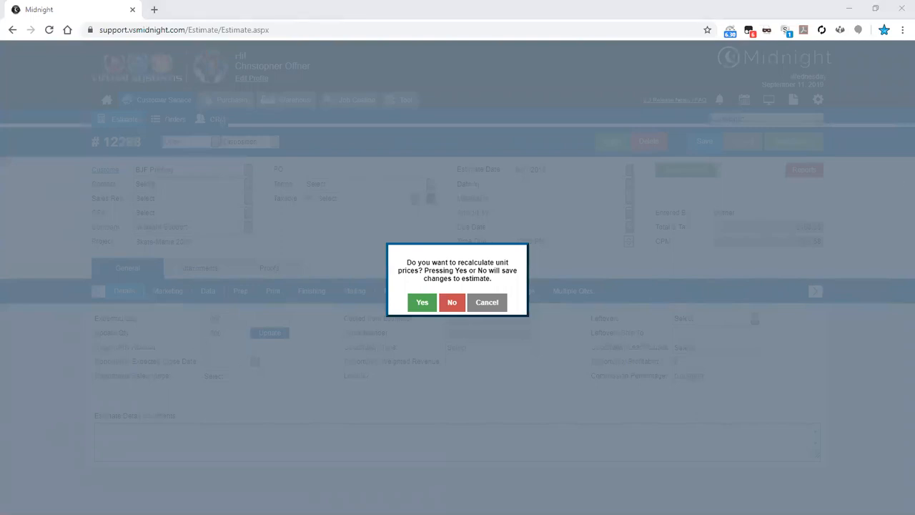
# Accept recalculating the unit prices for the quantity update and check the Photocopy line in the Print services
pyautogui.moveTo(405, 262); pyautogui.dragTo(489, 280)
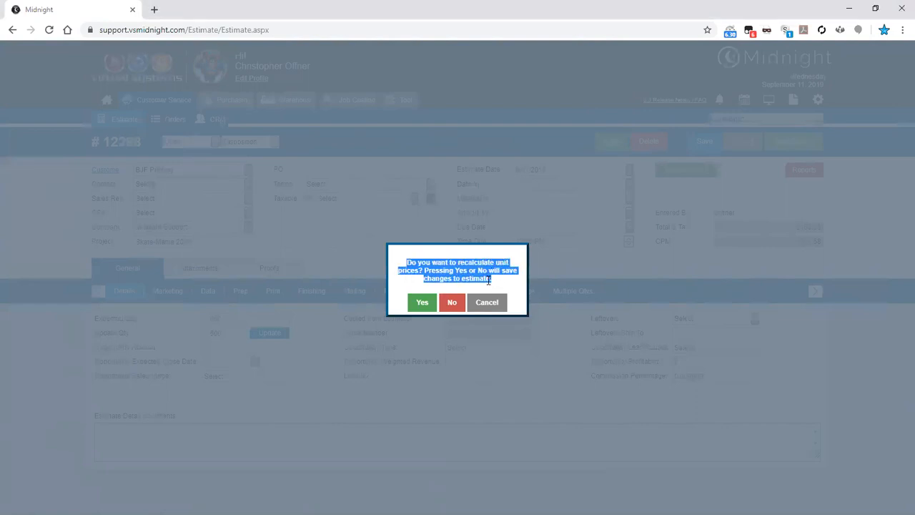
pyautogui.click(489, 280)
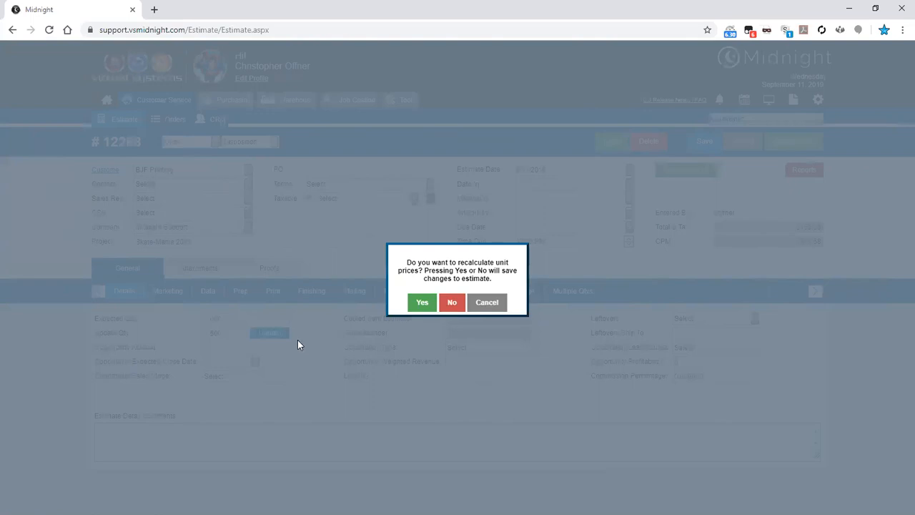
pyautogui.click(421, 303)
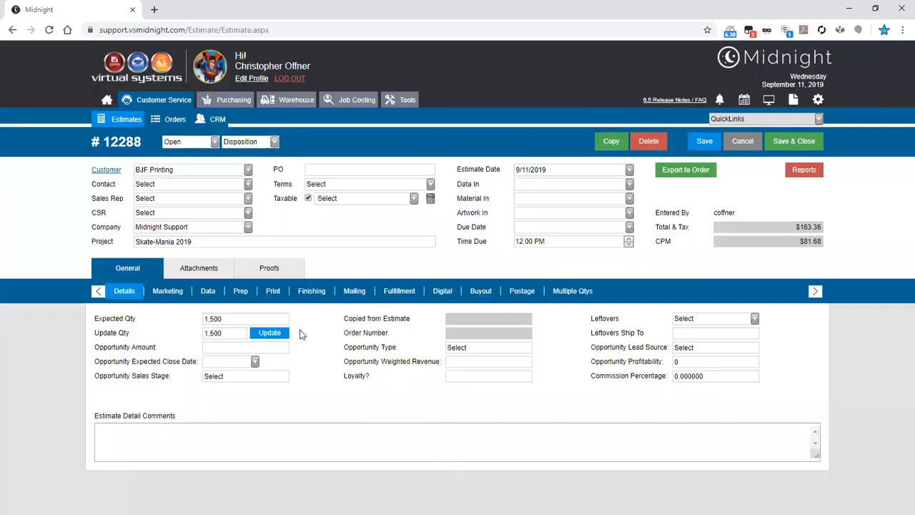
pyautogui.click(269, 337)
pyautogui.click(272, 291)
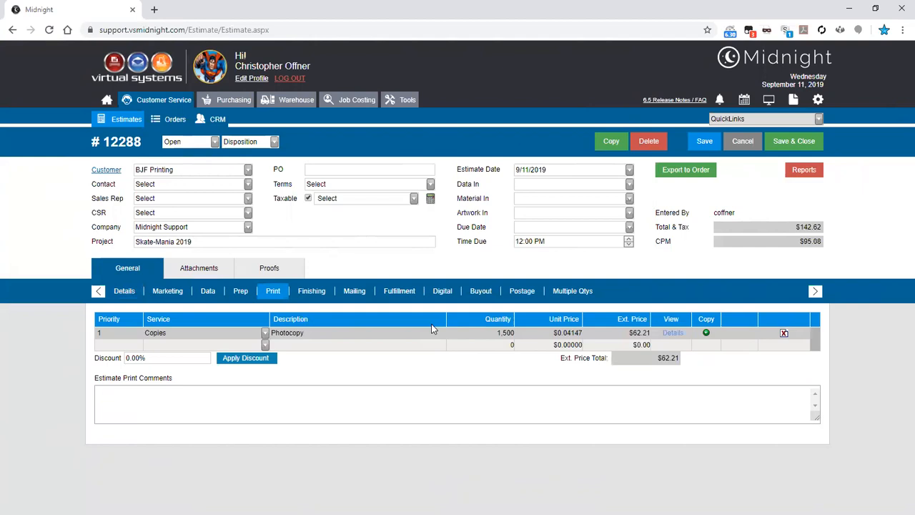
# Add the Env (9# Envelopes) service as a second Print line and select its extended price
pyautogui.click(266, 346)
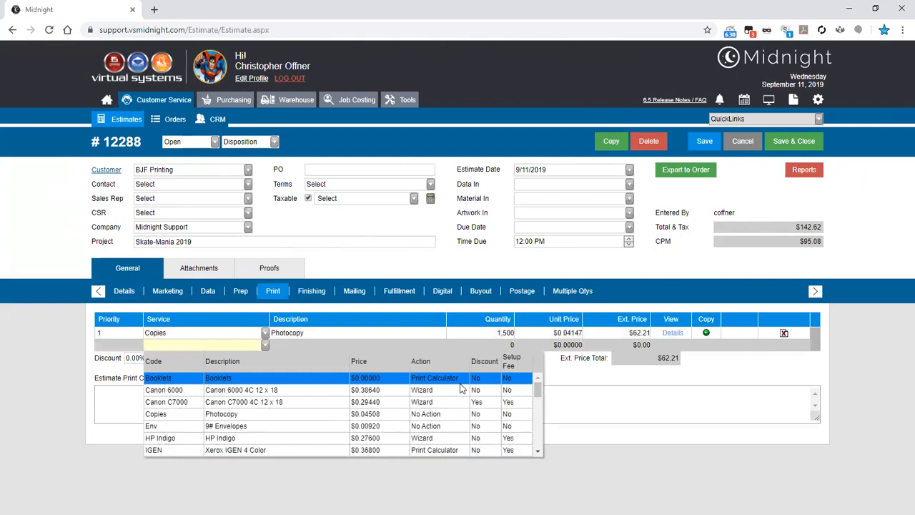
pyautogui.click(434, 426)
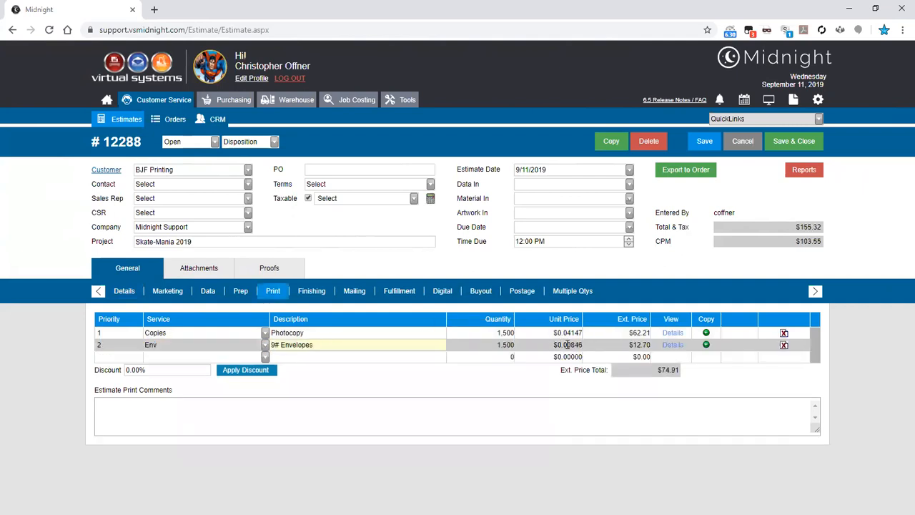
pyautogui.click(644, 345)
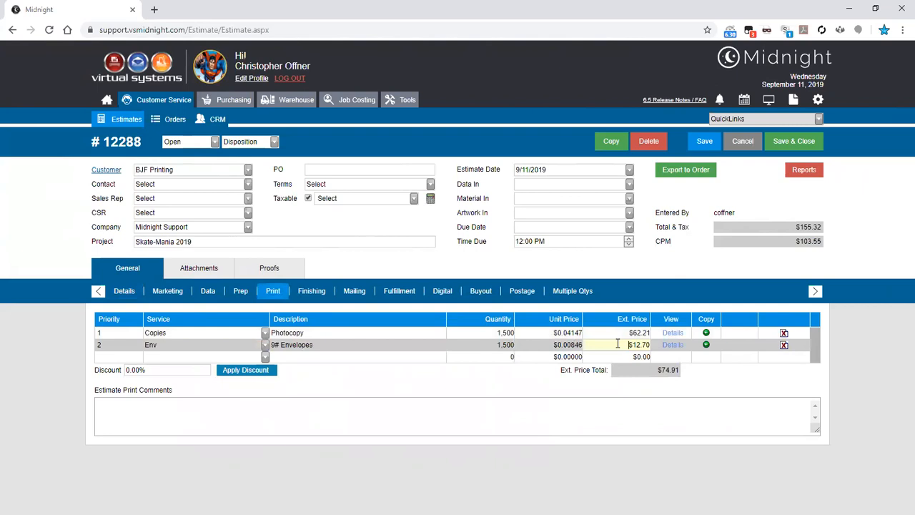
# Add HP Indigo as the third Print service, choosing Book Printing and Duplex (Both Sides) in its wizard and checking the price
pyautogui.click(265, 357)
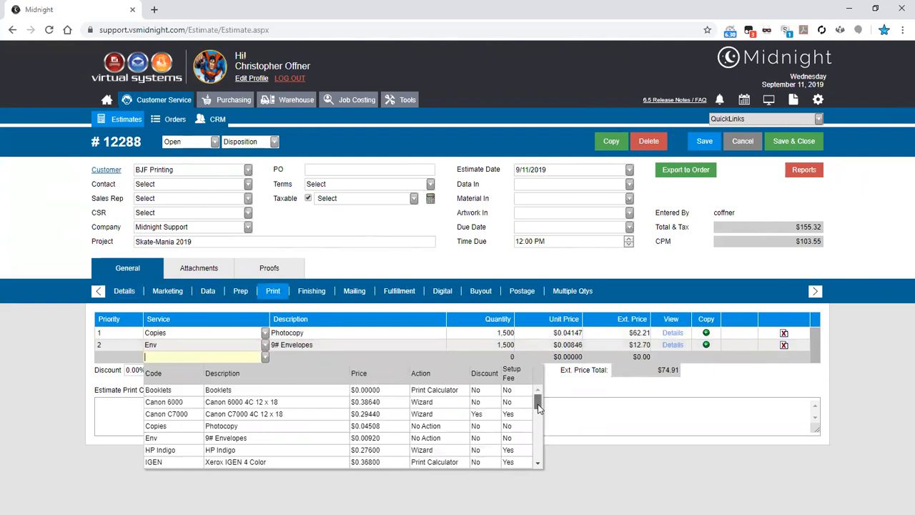
pyautogui.moveTo(538, 404); pyautogui.dragTo(543, 418)
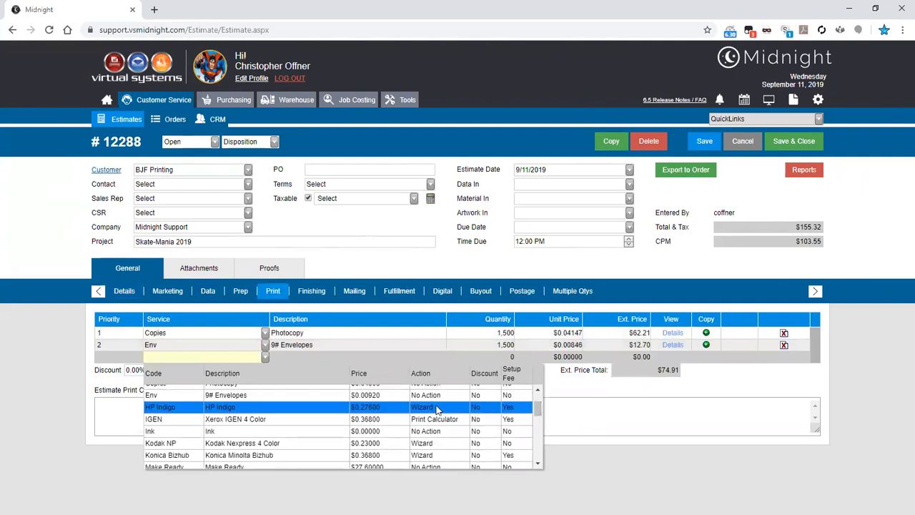
pyautogui.click(364, 414)
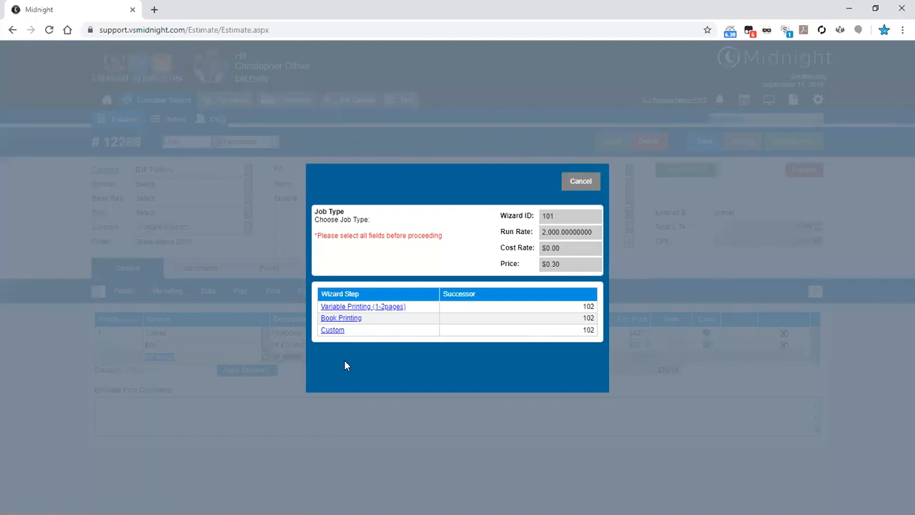
pyautogui.click(355, 318)
pyautogui.click(356, 319)
pyautogui.moveTo(560, 268); pyautogui.dragTo(538, 268)
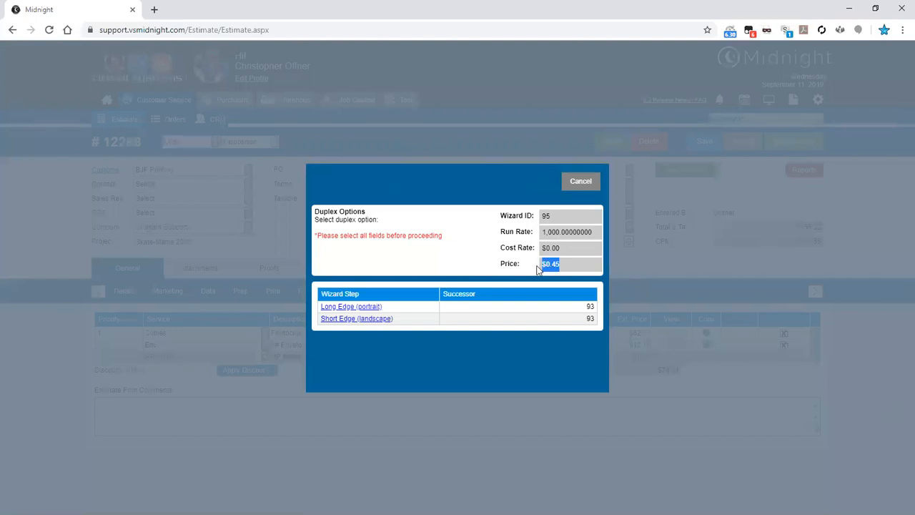
# Complete the HP Indigo wizard with Long Edge (portrait), Cover Stock and Stapling, checking the price, cost rate and run rate
pyautogui.click(385, 299)
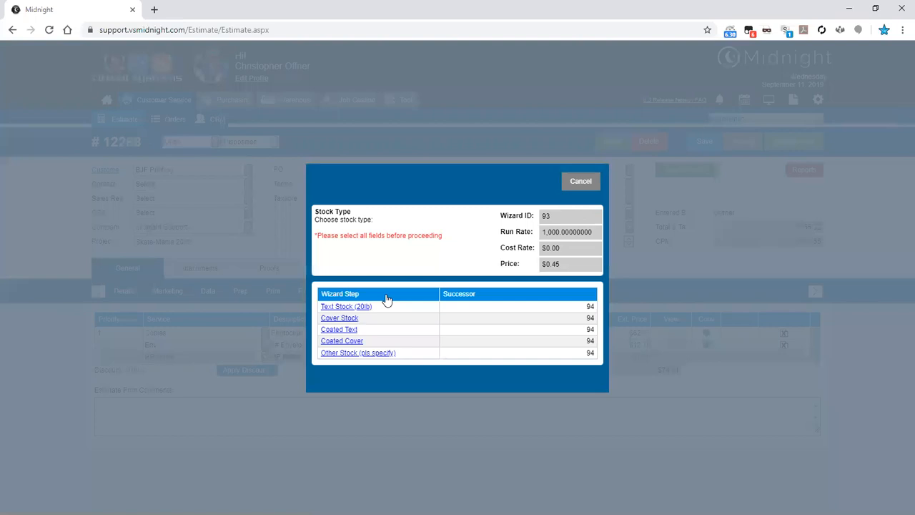
pyautogui.click(385, 300)
pyautogui.moveTo(568, 268)
pyautogui.mouseDown()
pyautogui.moveTo(549, 266)
pyautogui.moveTo(557, 270)
pyautogui.mouseUp()
pyautogui.click(558, 270)
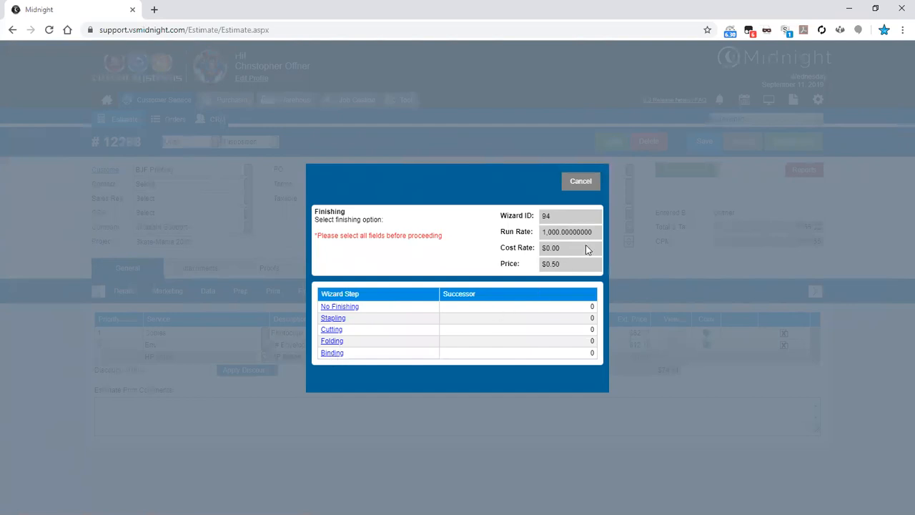
pyautogui.moveTo(560, 248); pyautogui.dragTo(536, 252)
pyautogui.moveTo(594, 234); pyautogui.dragTo(519, 241)
pyautogui.click(548, 236)
pyautogui.click(347, 333)
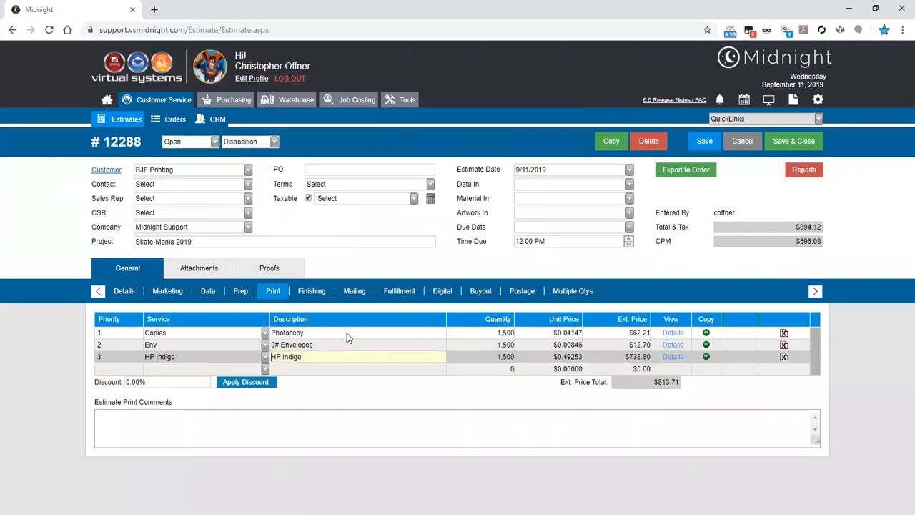
# Review the HP Indigo line's item description, base price, service discount and unit price, and close its details without saving
pyautogui.click(675, 358)
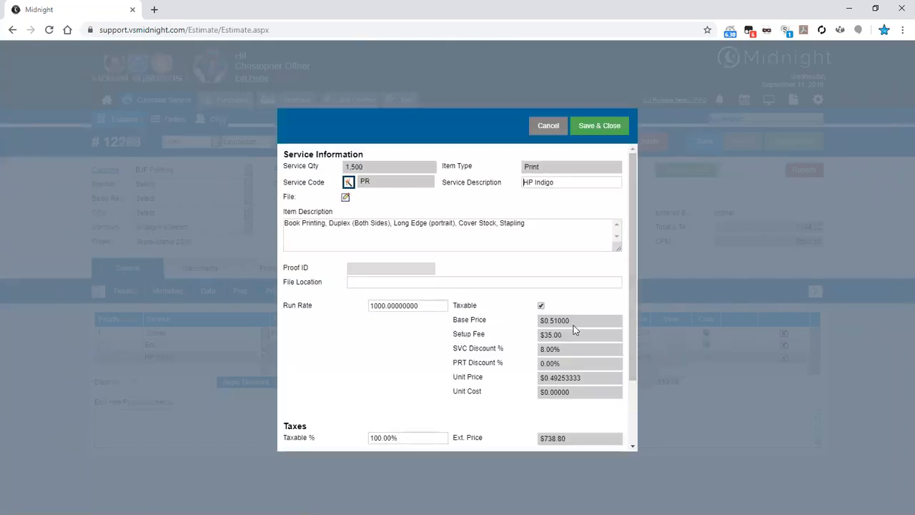
pyautogui.moveTo(578, 325); pyautogui.dragTo(535, 325)
pyautogui.moveTo(525, 229); pyautogui.dragTo(573, 230)
pyautogui.moveTo(564, 349); pyautogui.dragTo(536, 354)
pyautogui.moveTo(590, 383); pyautogui.dragTo(539, 386)
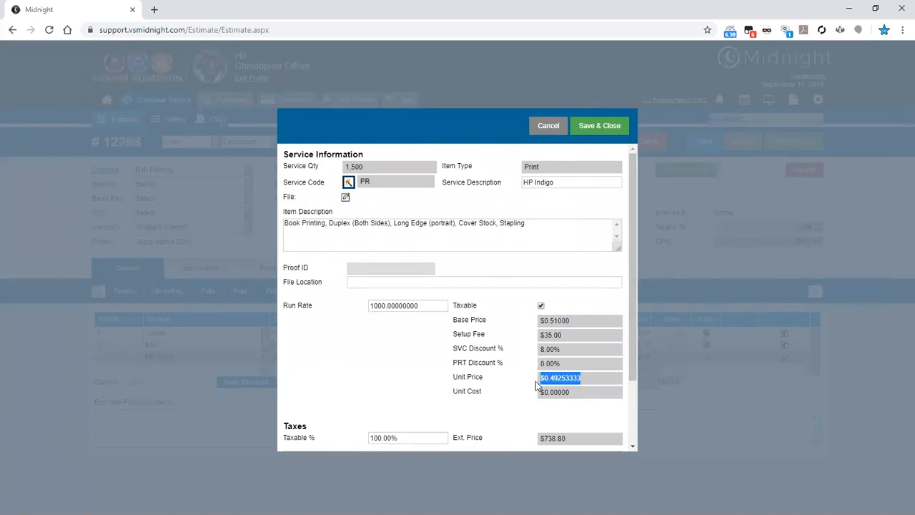
pyautogui.click(548, 129)
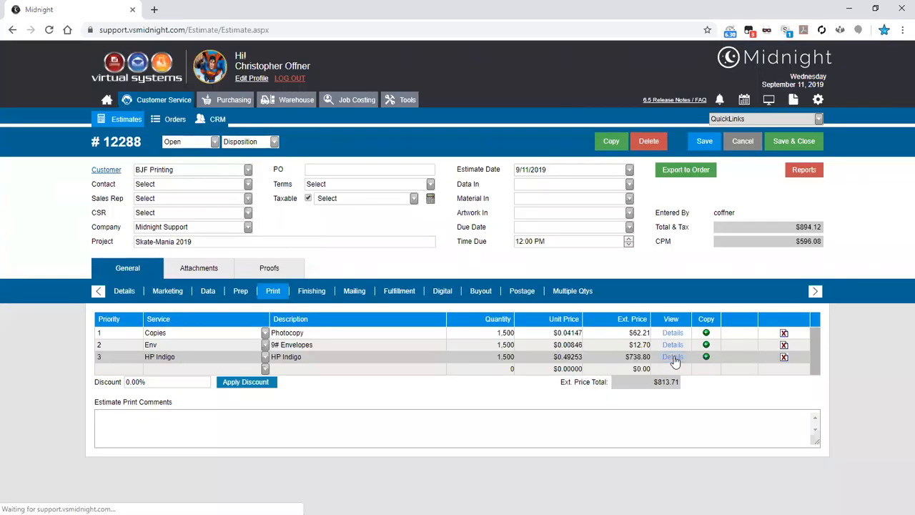
pyautogui.click(624, 357)
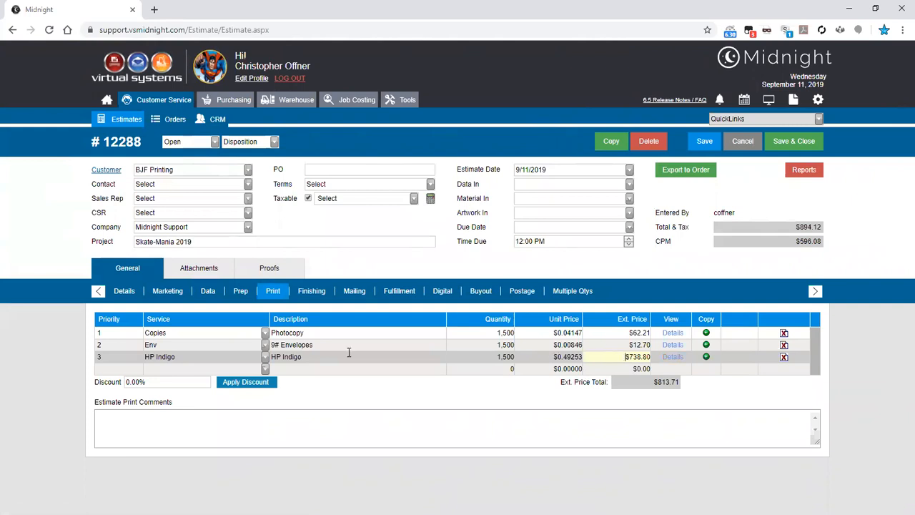
# Look through the available Print services and recheck the HP Indigo line's service details without saving
pyautogui.click(265, 369)
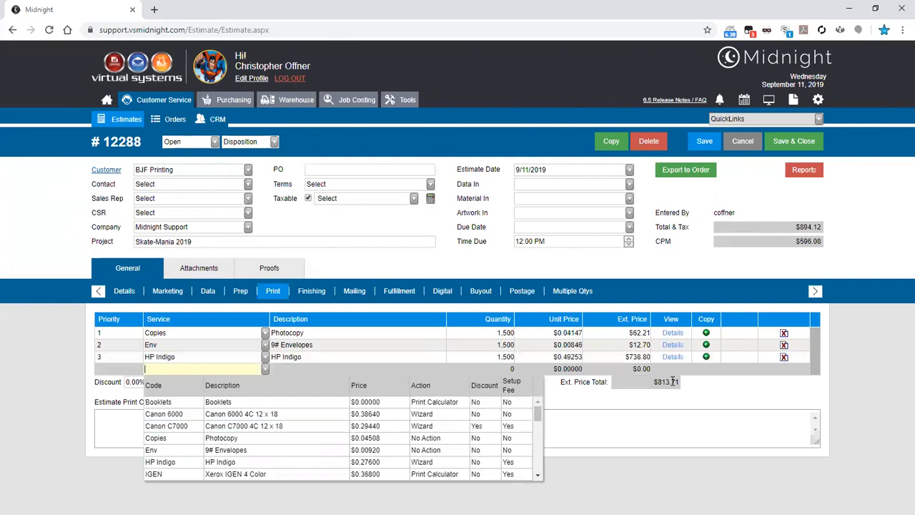
pyautogui.click(673, 359)
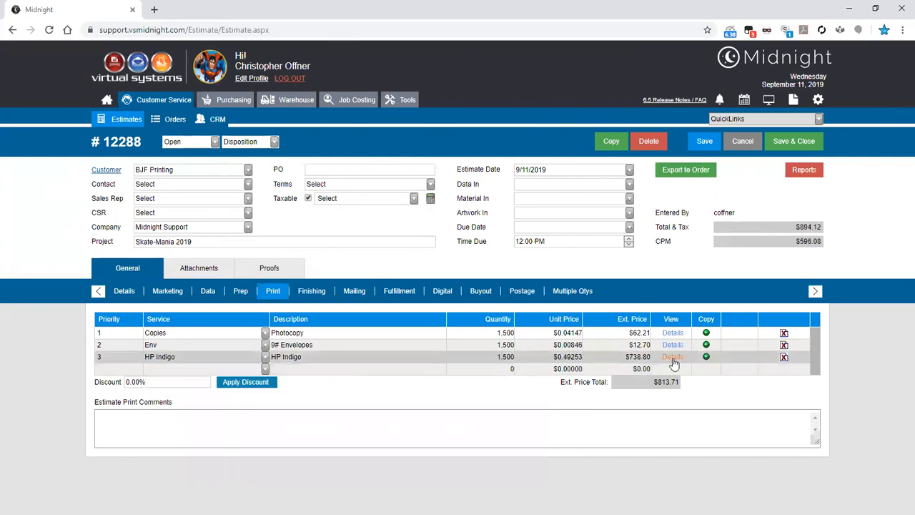
pyautogui.click(673, 359)
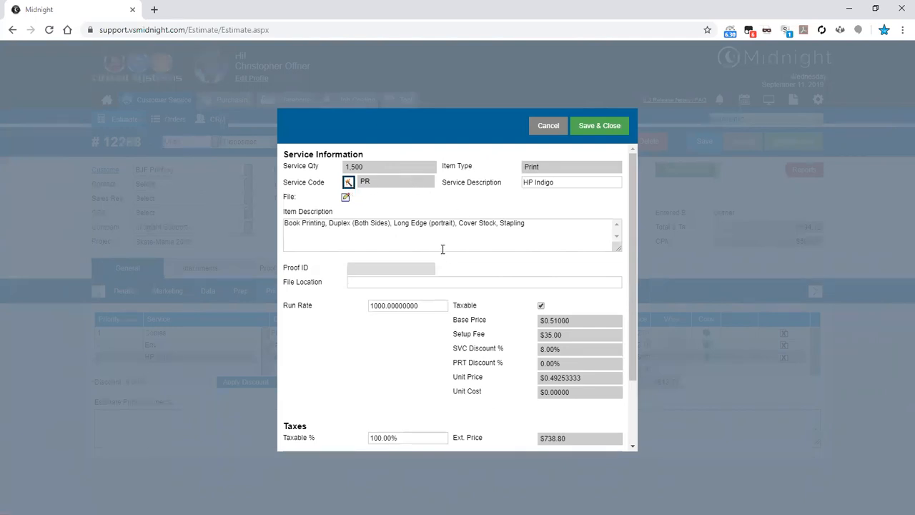
pyautogui.click(542, 129)
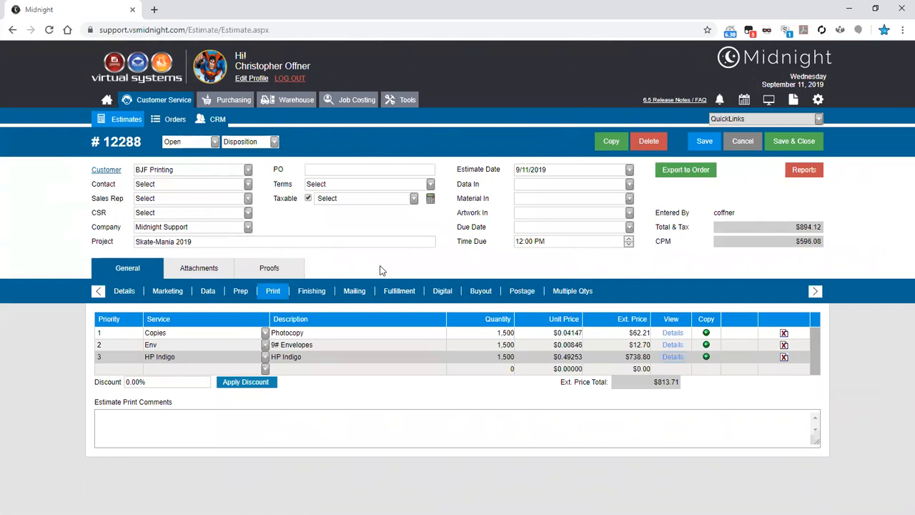
# Browse the list of services available for Finishing in the estimate
pyautogui.click(311, 290)
pyautogui.click(265, 334)
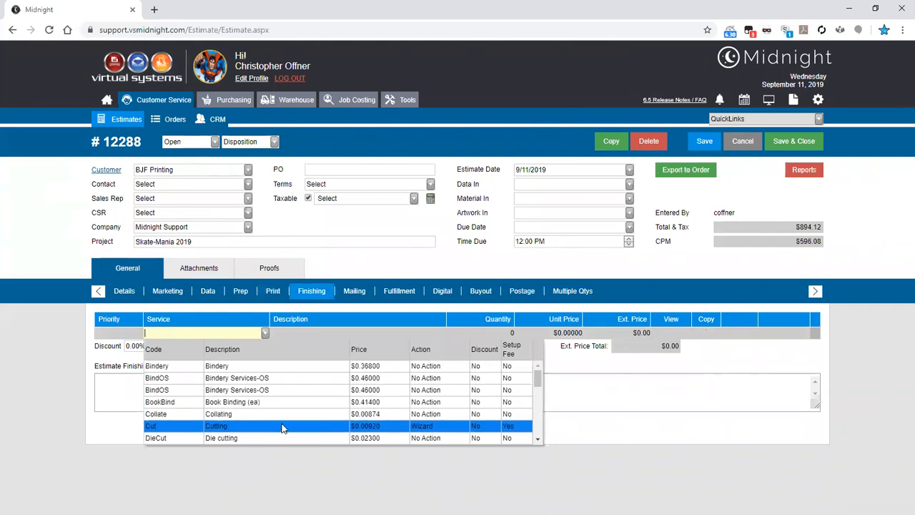
pyautogui.scroll(-2, 281, 415)
pyautogui.scroll(-2, 281, 415)
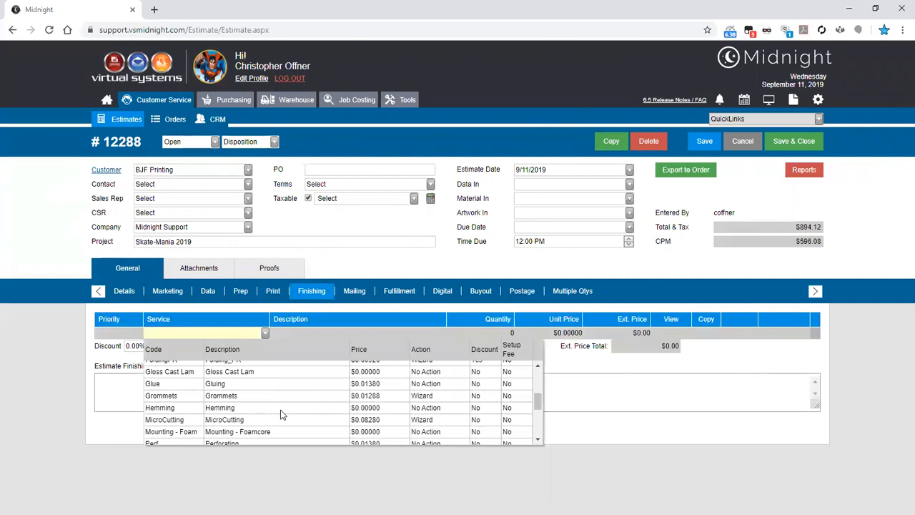
# Add the Insert (Inserting) service to the Mailing services with a 6x9 Envelope and (4) Four Inserts, and look over the service list again
pyautogui.click(354, 291)
pyautogui.click(264, 333)
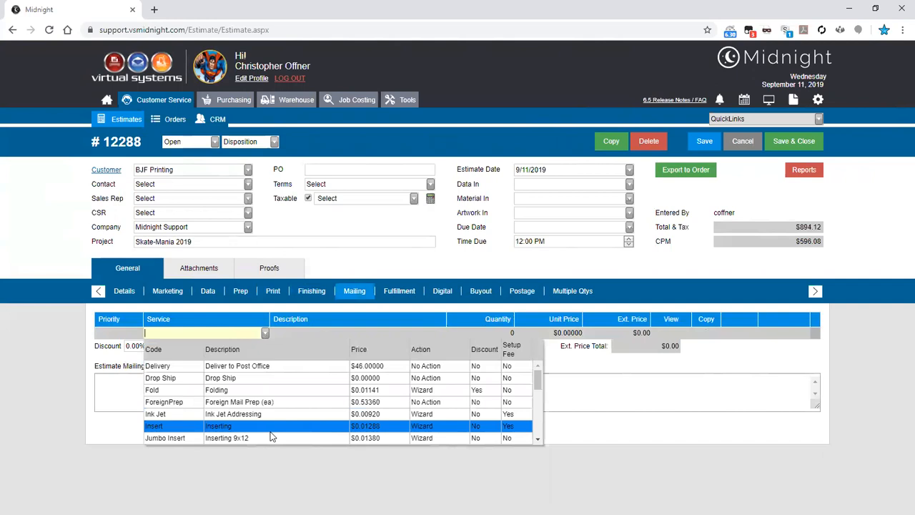
pyautogui.moveTo(538, 383); pyautogui.dragTo(555, 390)
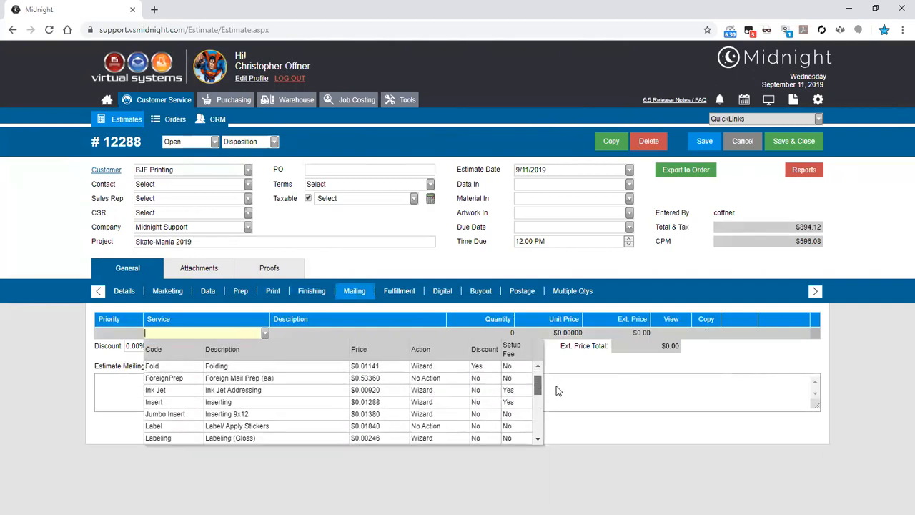
pyautogui.click(334, 405)
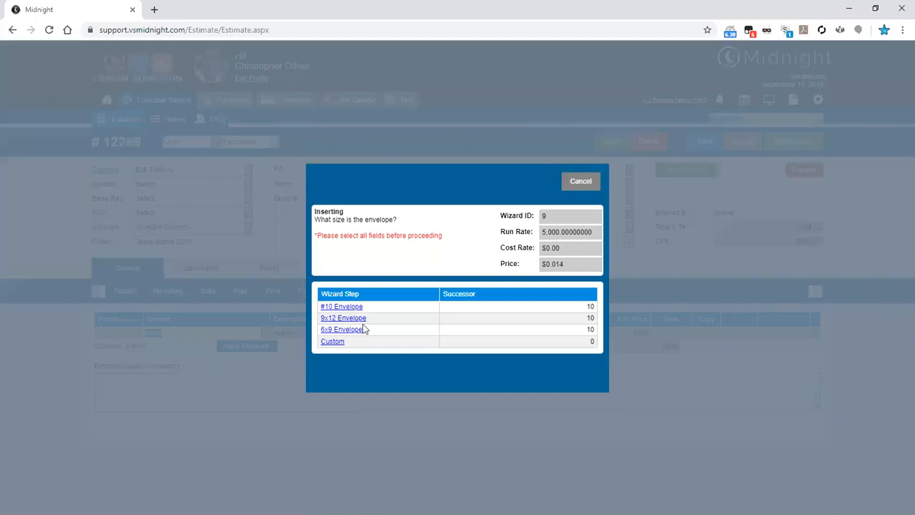
pyautogui.click(364, 328)
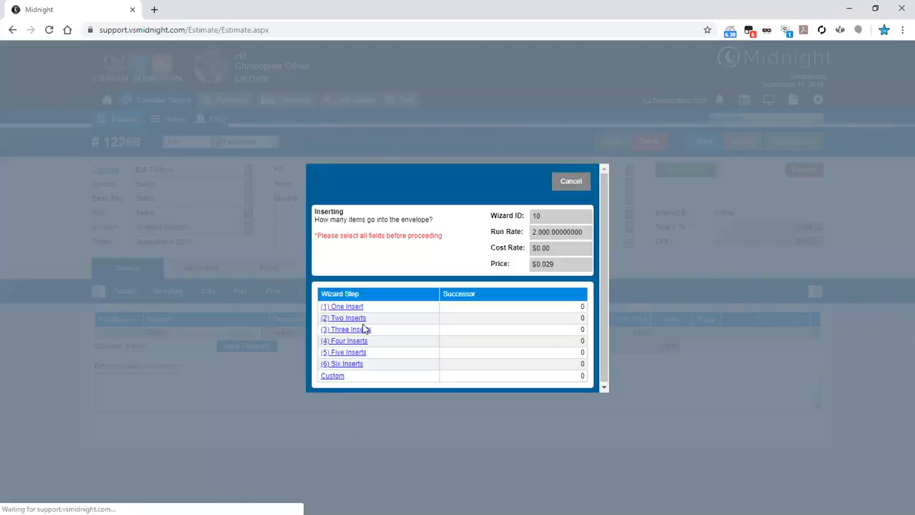
pyautogui.click(336, 341)
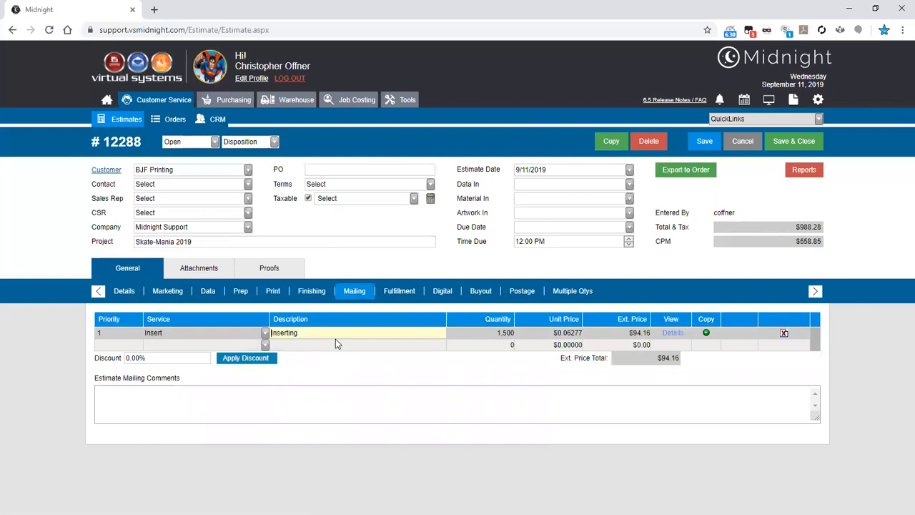
pyautogui.click(264, 334)
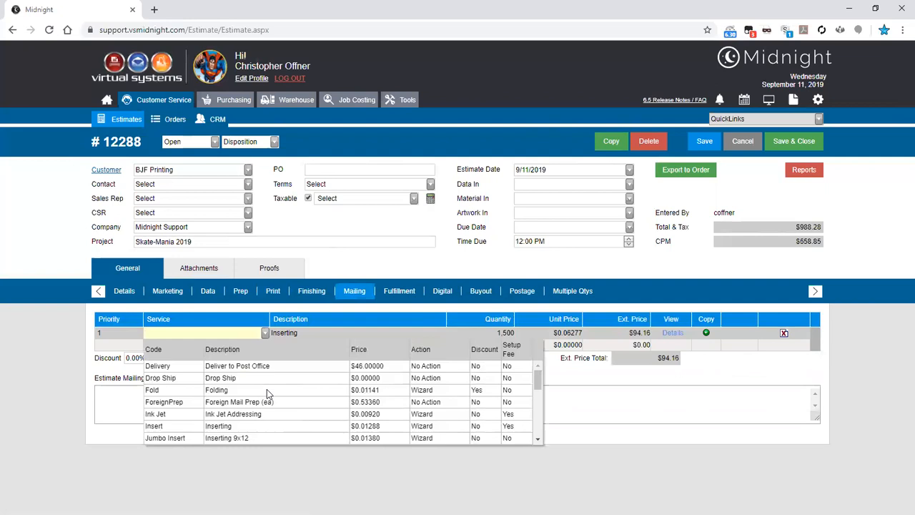
pyautogui.click(646, 429)
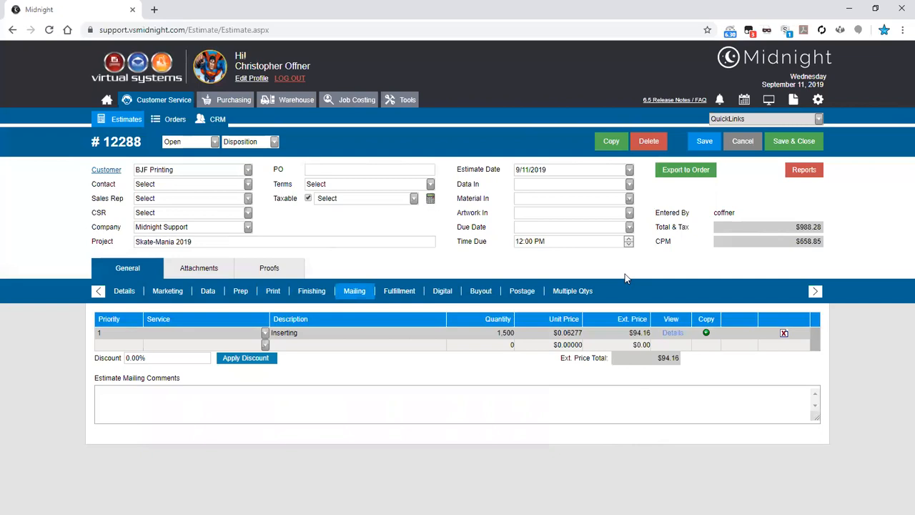
# Add 2,000 as an additional quantity for the estimate, update the pricing and select the resulting price
pyautogui.click(581, 298)
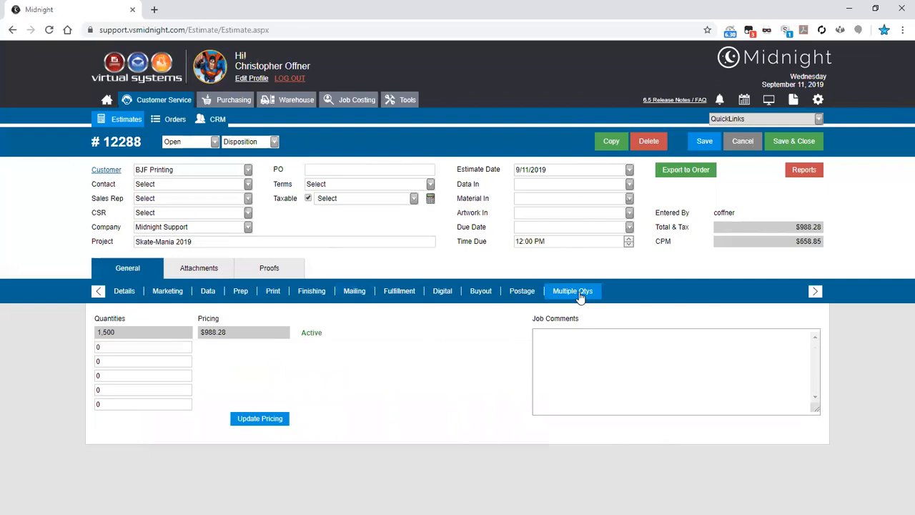
pyautogui.click(133, 349)
pyautogui.write('2,000')
pyautogui.click(236, 419)
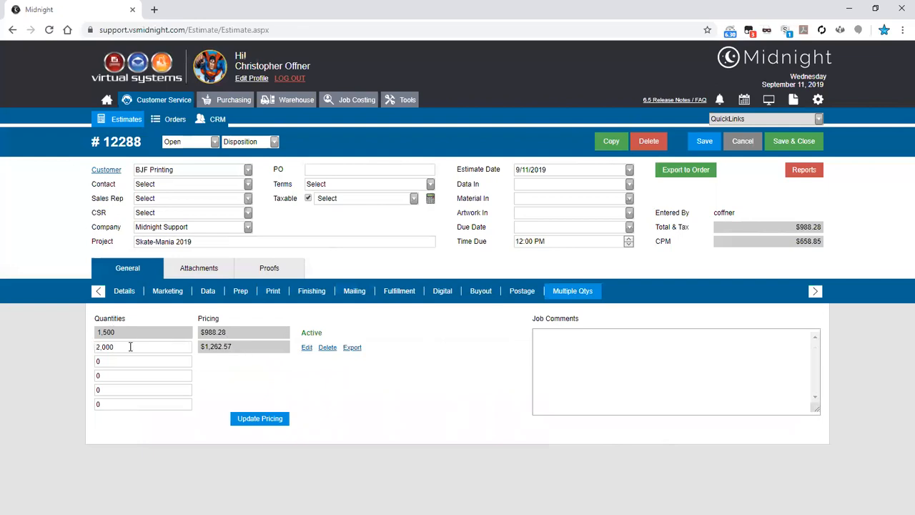
pyautogui.moveTo(239, 349); pyautogui.dragTo(200, 348)
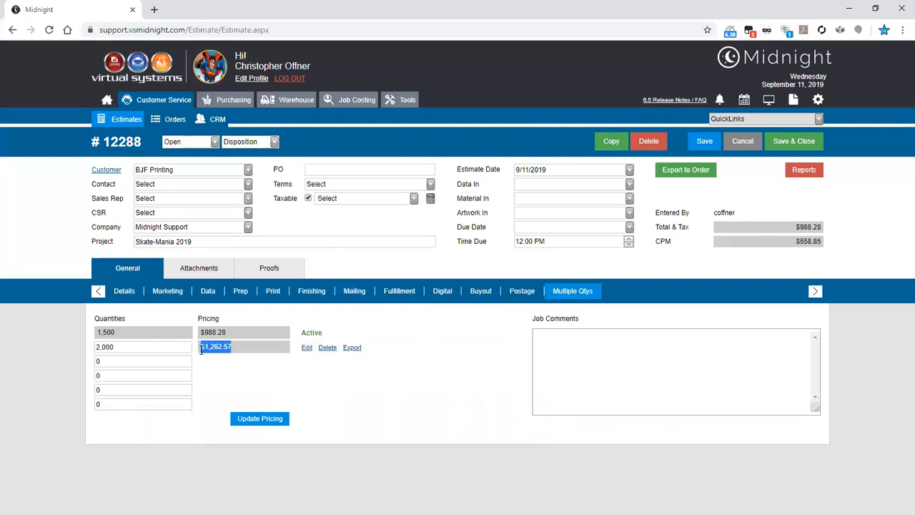
# Set the Insert quantity to 1988 in the 2,000-quantity detail, decline keeping the existing unit price, and save the detail
pyautogui.click(306, 349)
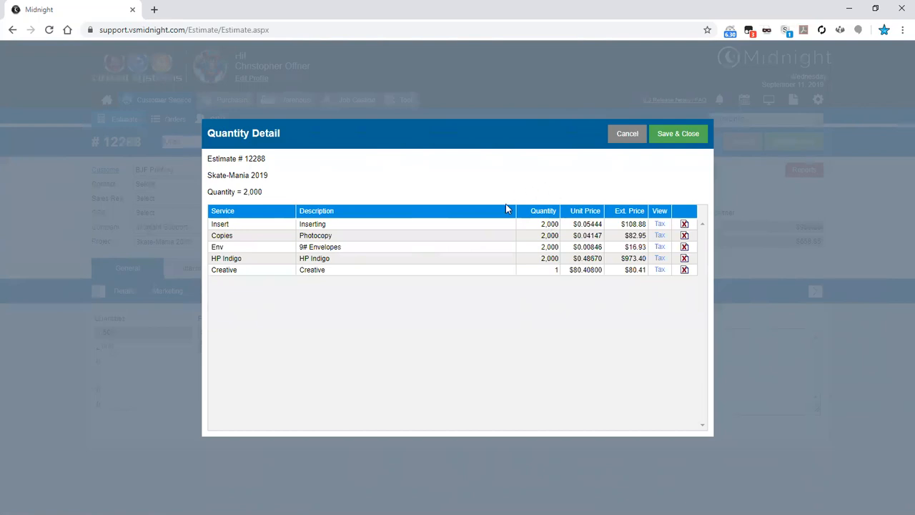
pyautogui.click(540, 225)
pyautogui.write('1988')
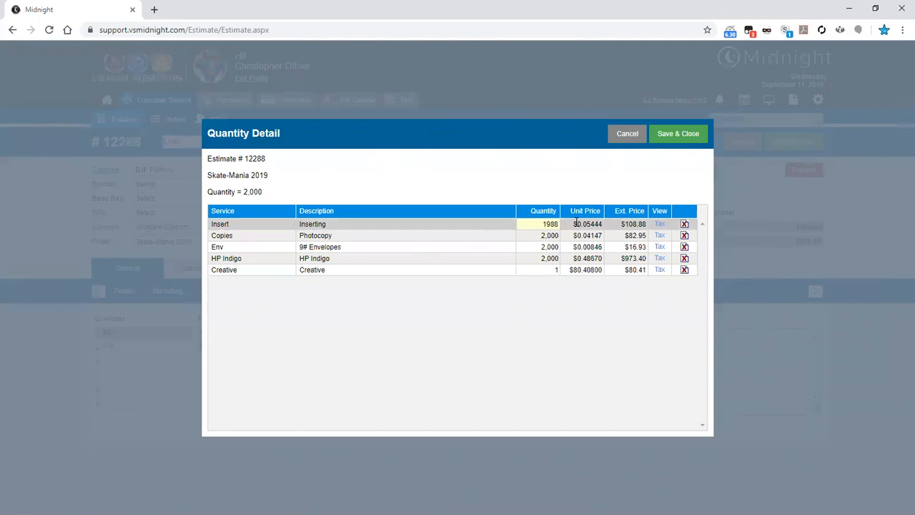
pyautogui.click(570, 181)
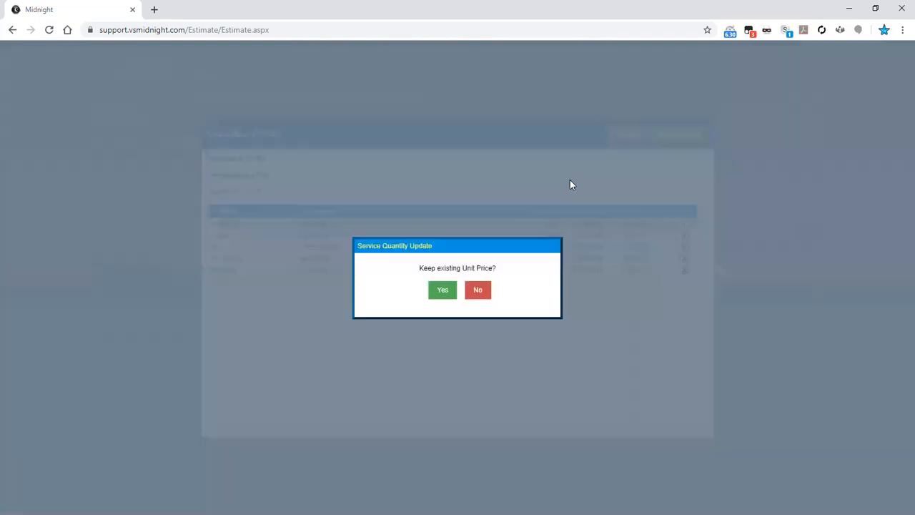
pyautogui.click(478, 291)
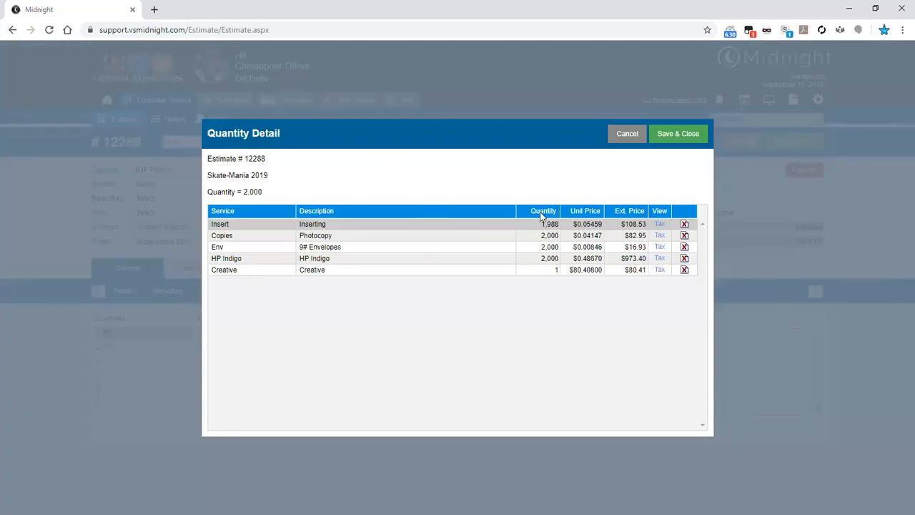
pyautogui.doubleClick(377, 193)
pyautogui.click(704, 136)
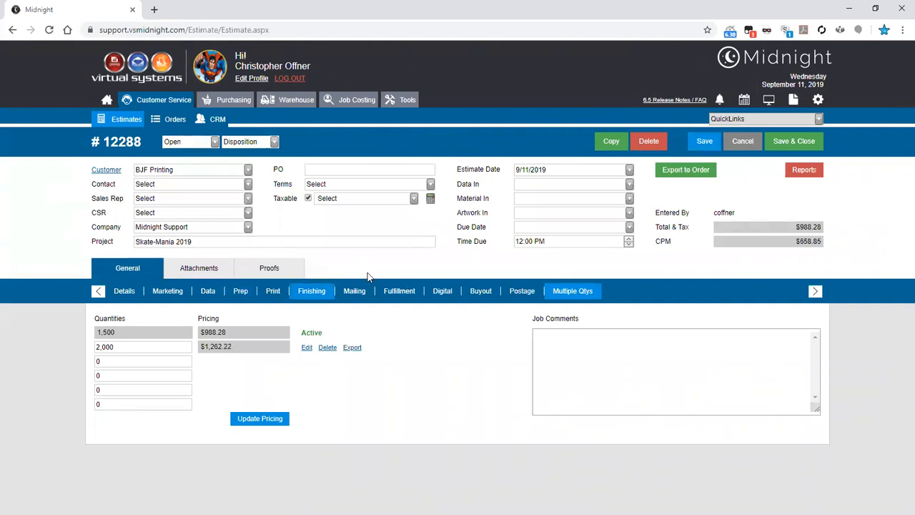
# Save and close the estimate, and open list maintenance at the Service Type and Standard Services entries
pyautogui.click(789, 149)
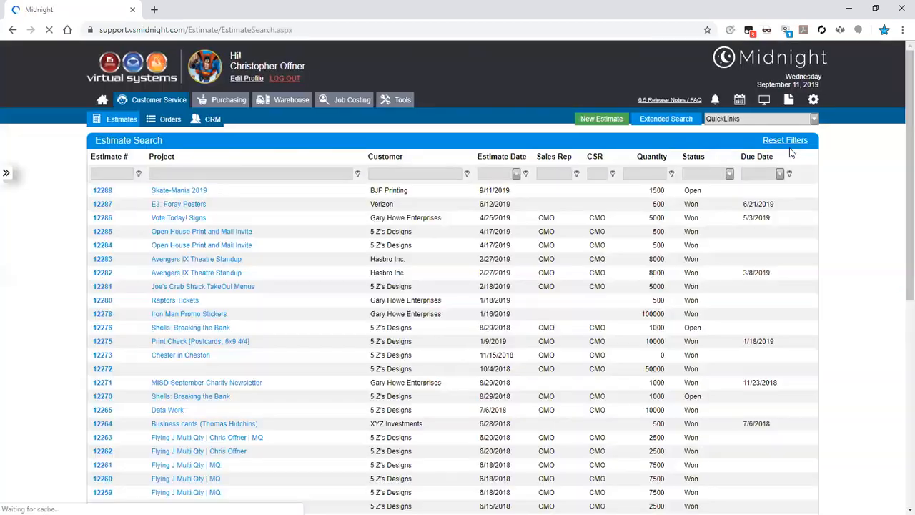
pyautogui.click(813, 100)
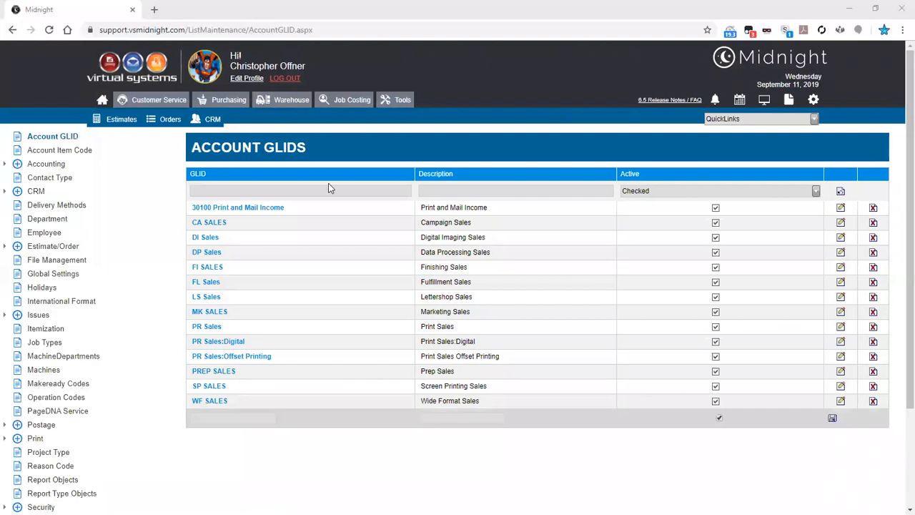
pyautogui.scroll(-2, 329, 183)
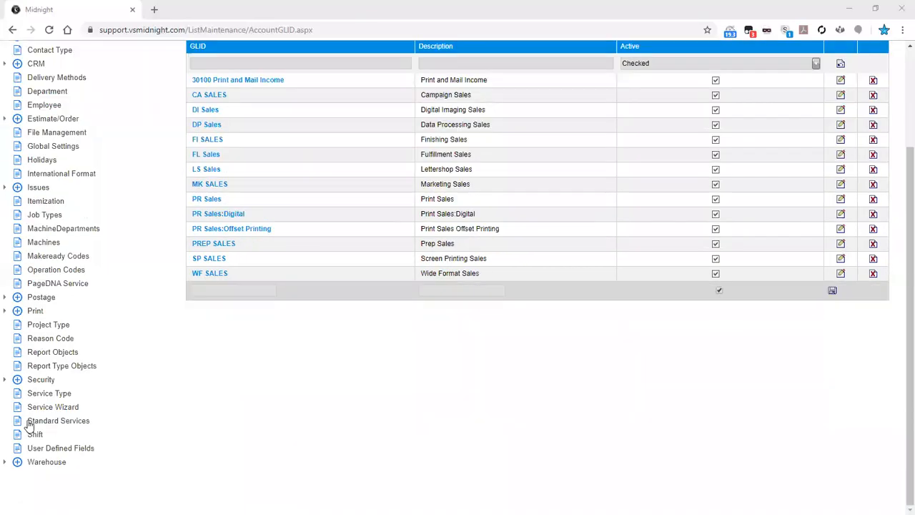
# Open the Standard Services list and look over the service IDs, types and the type filter choices
pyautogui.click(58, 424)
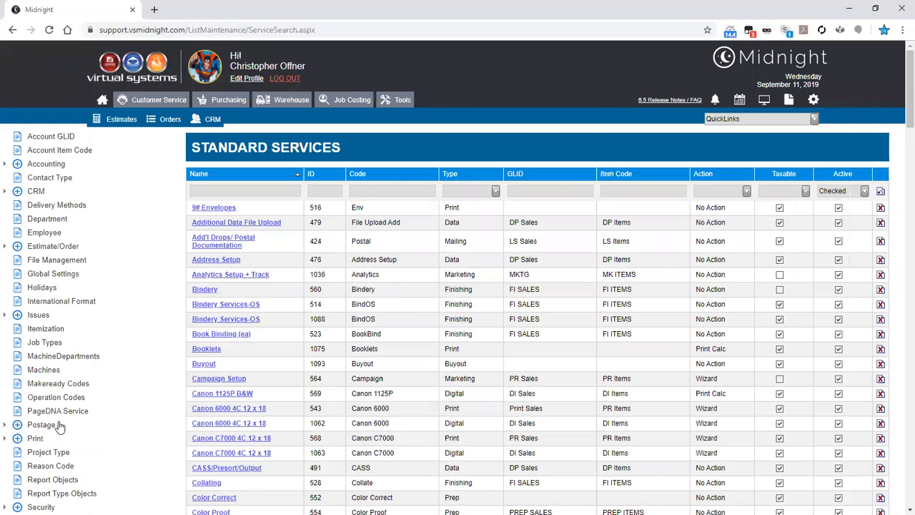
pyautogui.doubleClick(310, 209)
pyautogui.moveTo(461, 208); pyautogui.dragTo(442, 215)
pyautogui.click(459, 208)
pyautogui.click(496, 192)
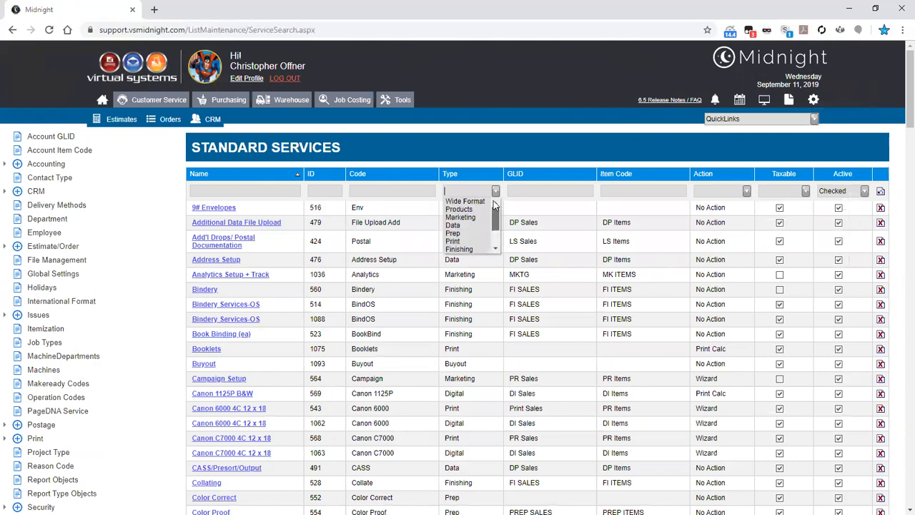
pyautogui.click(496, 163)
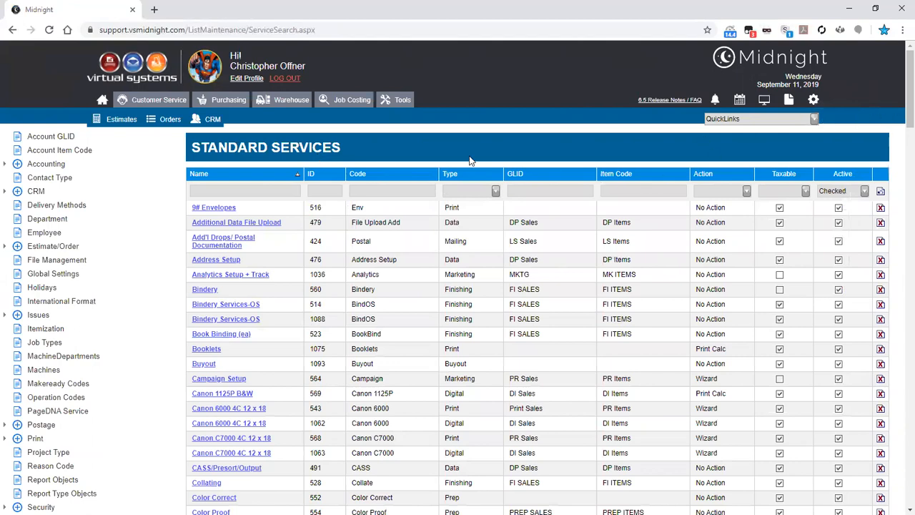
# Filter the standard services by the name "inser", open the Inserting service and check its name and code
pyautogui.write('inser')
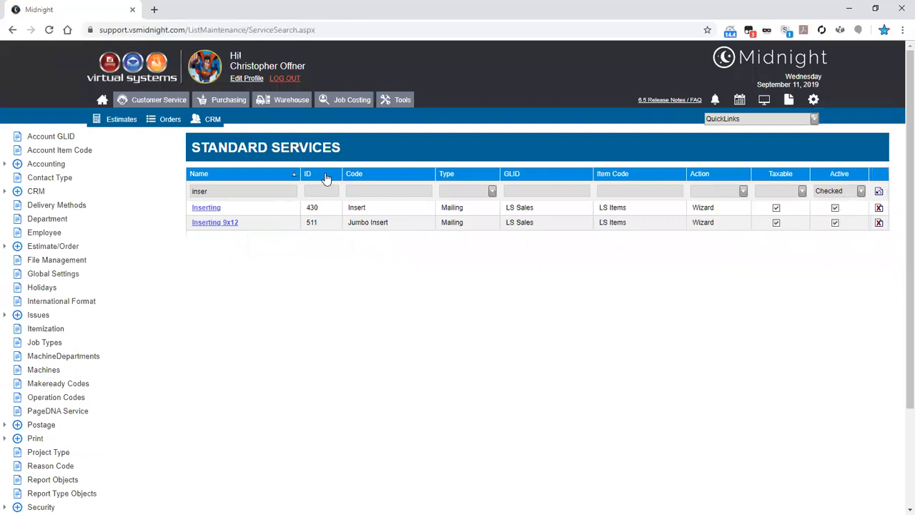
pyautogui.click(206, 207)
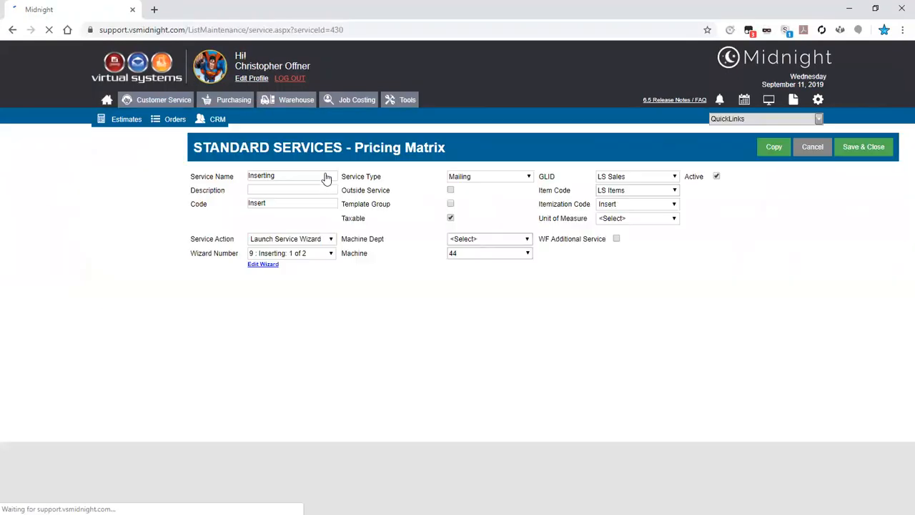
pyautogui.doubleClick(326, 177)
pyautogui.doubleClick(290, 203)
pyautogui.click(290, 203)
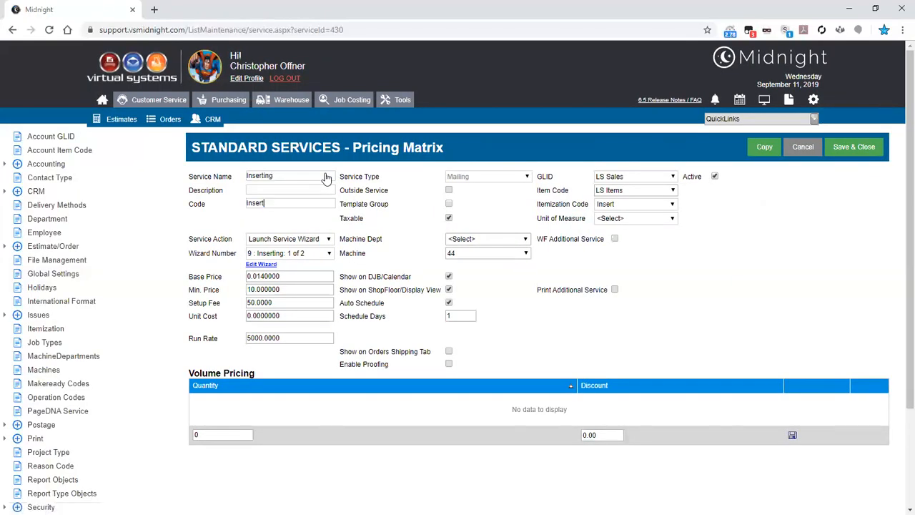
# Review the available service actions and wizard numbers for the Inserting service without changing the selections
pyautogui.click(304, 240)
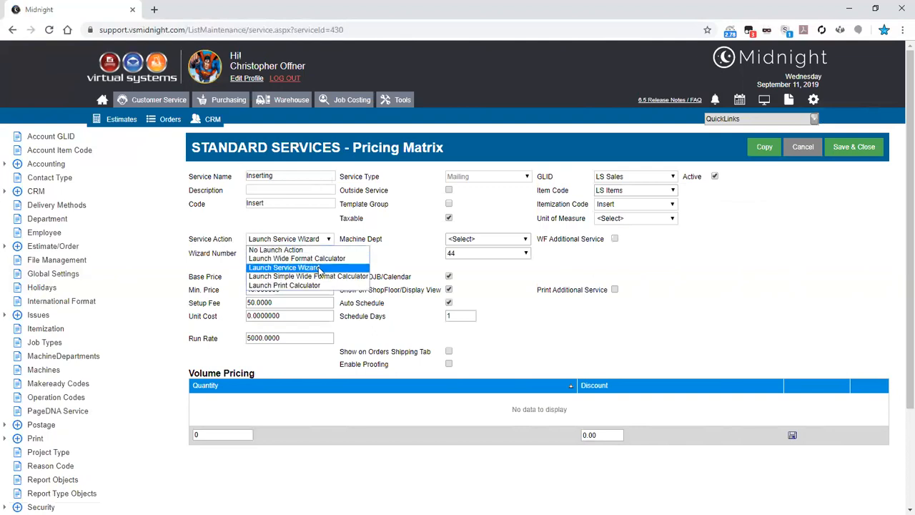
pyautogui.click(312, 226)
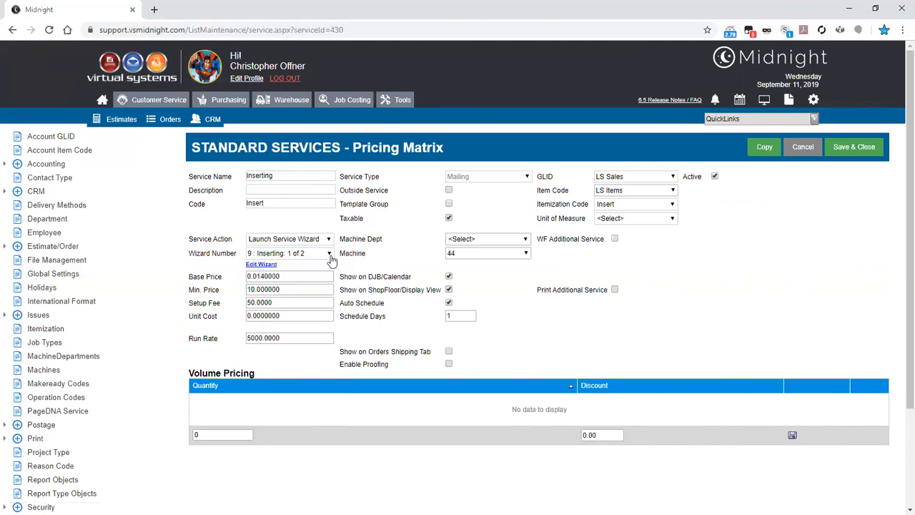
pyautogui.click(330, 254)
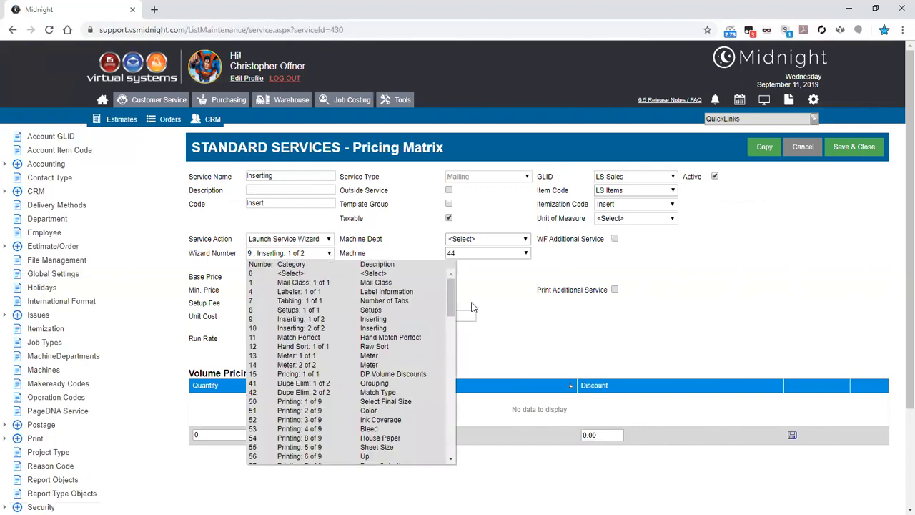
pyautogui.moveTo(456, 301)
pyautogui.mouseDown()
pyautogui.moveTo(452, 328)
pyautogui.moveTo(452, 287)
pyautogui.mouseUp()
pyautogui.scroll(-2, 179, 336)
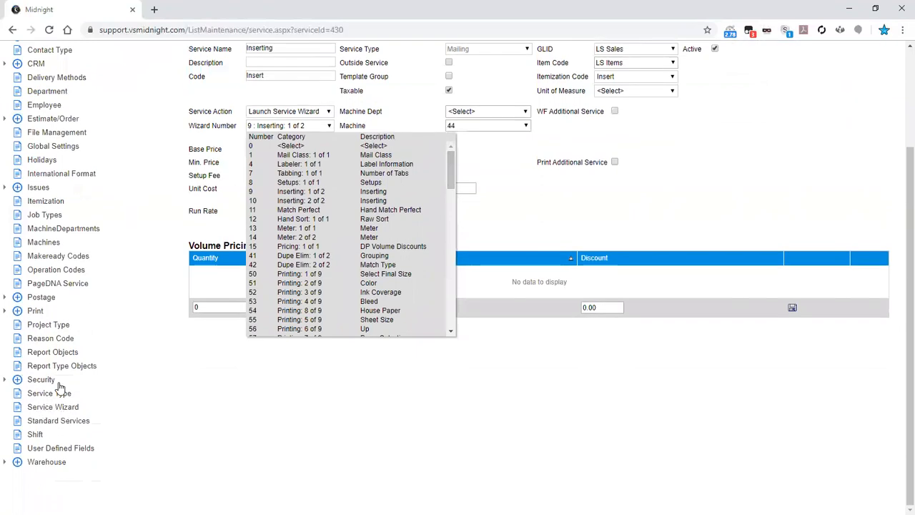
pyautogui.scroll(2, 60, 386)
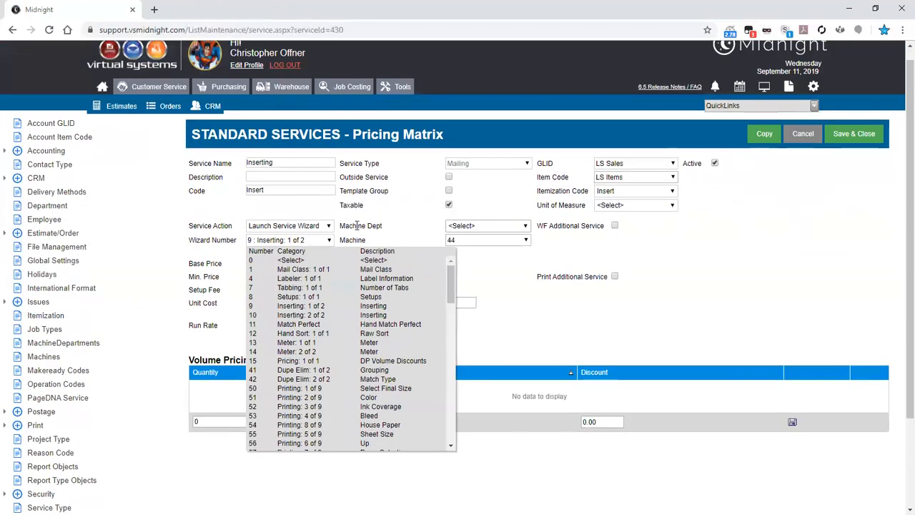
pyautogui.click(356, 226)
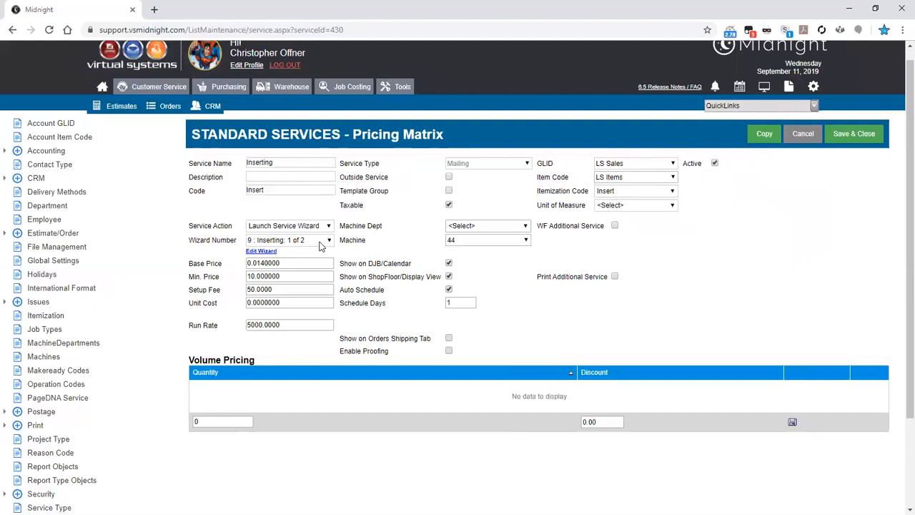
# Review the Inserting service's pricing fields, including Base Price, Min. Price and Setup Fee
pyautogui.press('Tab')
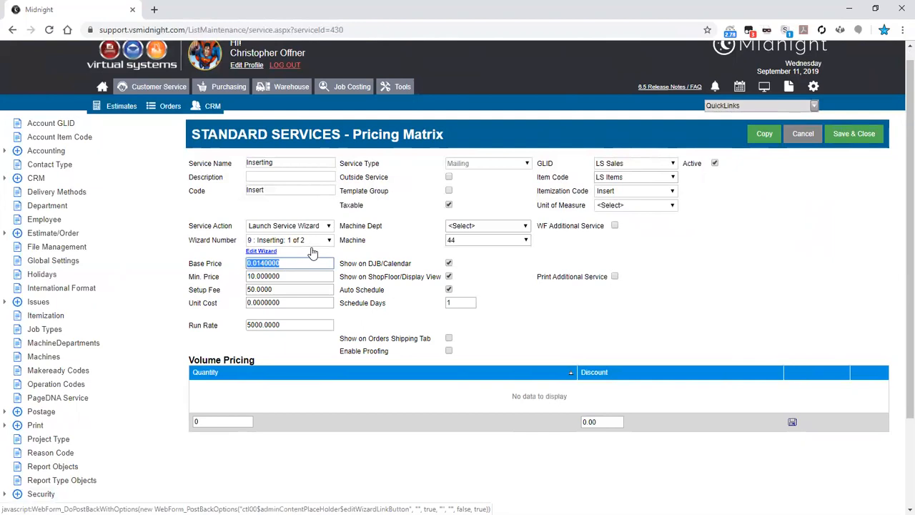
pyautogui.press('Right')
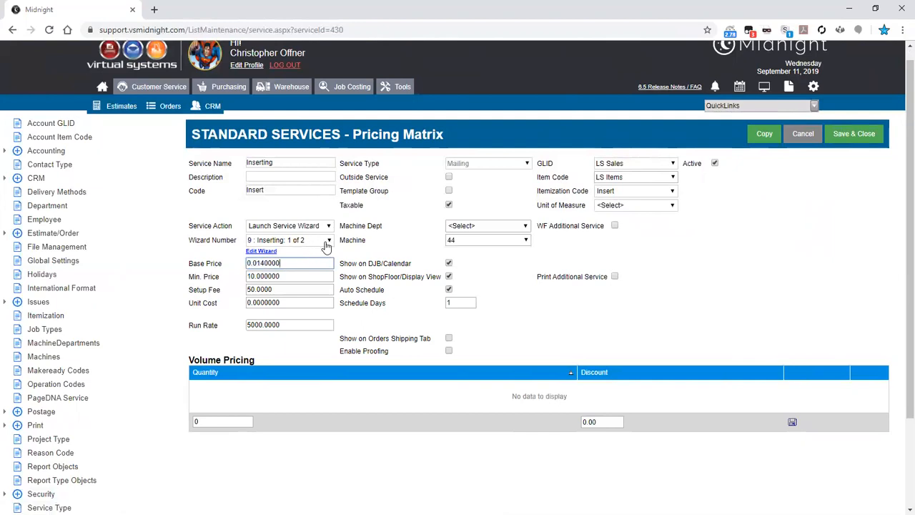
pyautogui.press('Tab')
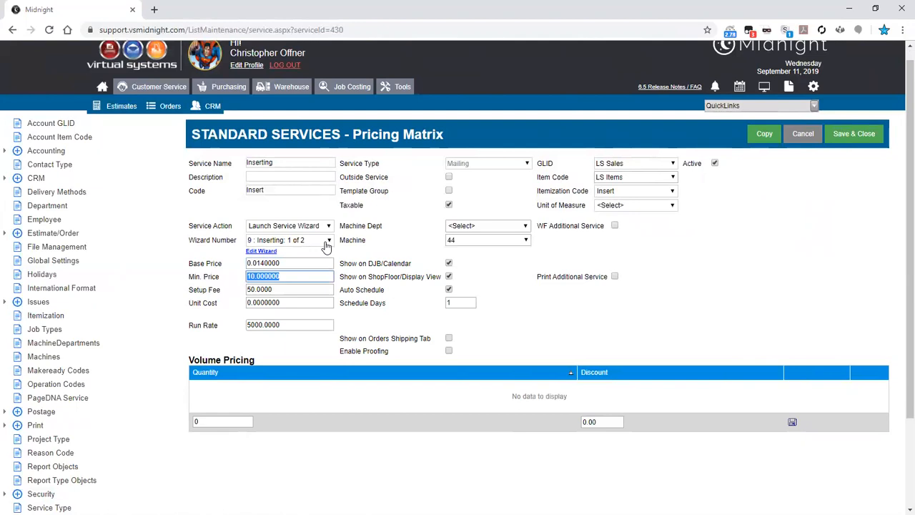
pyautogui.press('Tab')
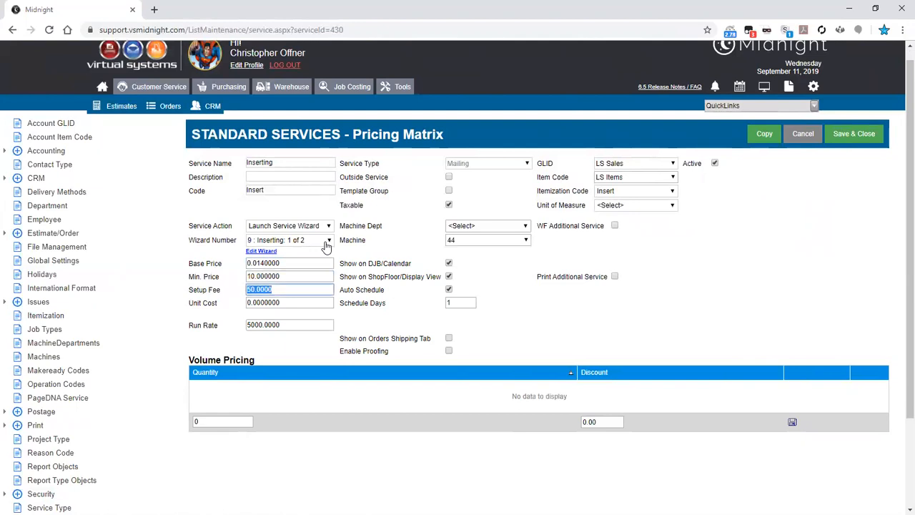
pyautogui.press('Tab')
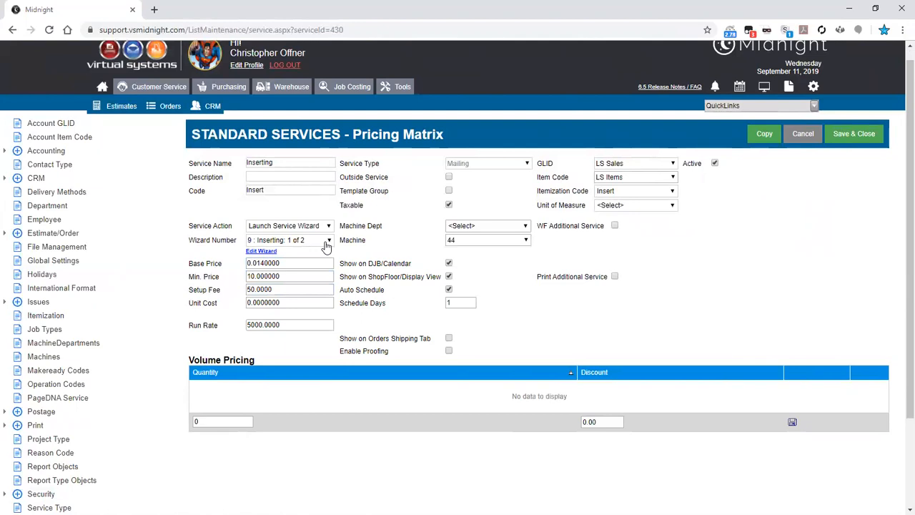
pyautogui.press('Tab')
pyautogui.click(312, 264)
pyautogui.press('Tab')
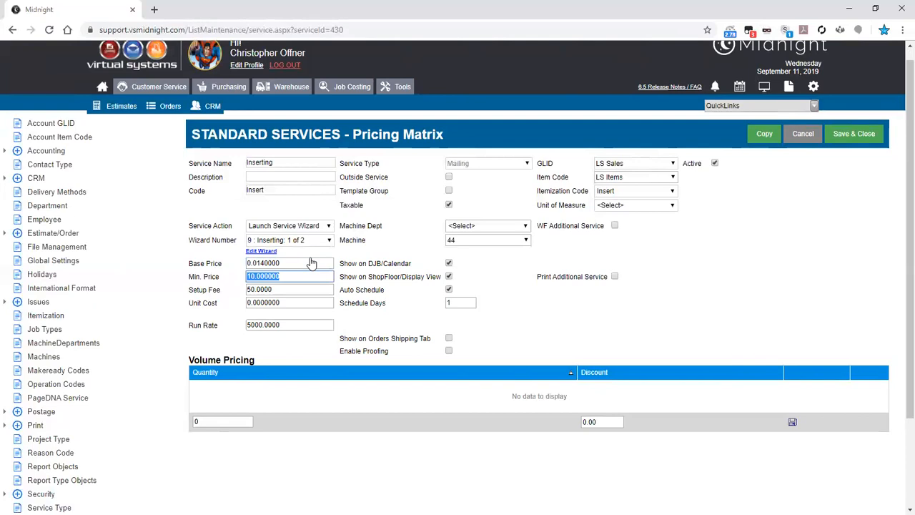
pyautogui.press('Tab')
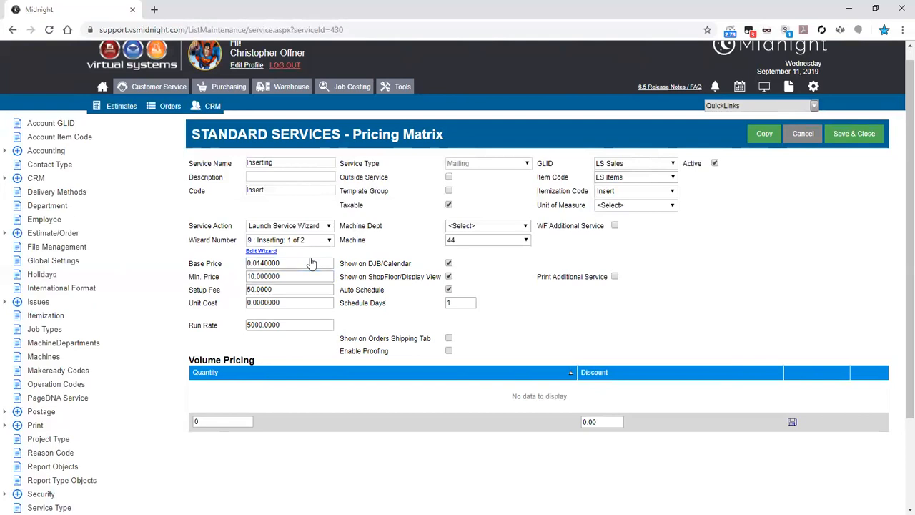
pyautogui.click(305, 286)
pyautogui.click(305, 286)
# Add a volume pricing break to the Inserting service with quantity 1,000 and a 6.00 discount
pyautogui.moveTo(598, 424); pyautogui.dragTo(620, 434)
pyautogui.moveTo(200, 422); pyautogui.dragTo(183, 421)
pyautogui.write('1000')
pyautogui.moveTo(612, 421); pyautogui.dragTo(558, 420)
pyautogui.write('65')
pyautogui.press('BackSpace')
pyautogui.press('Return')
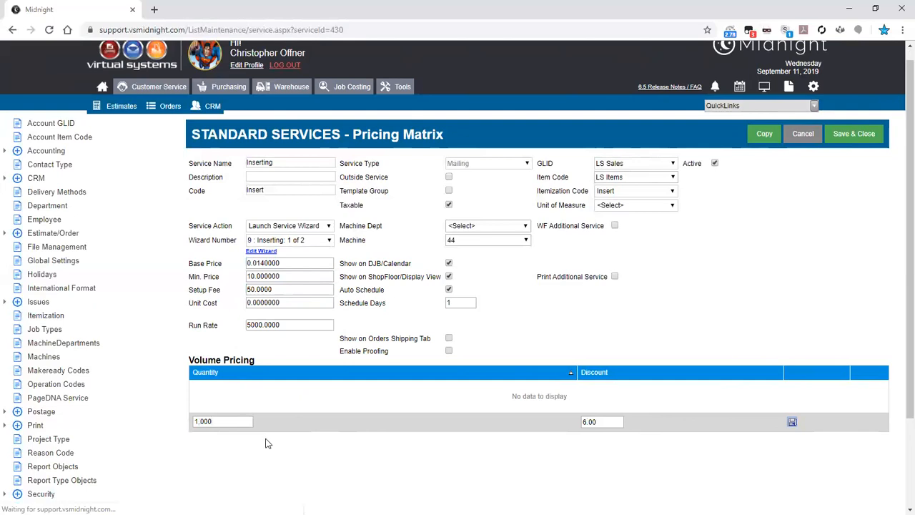
# Add a second volume pricing break with quantity 2,000 and an 8.00 discount
pyautogui.write('2000')
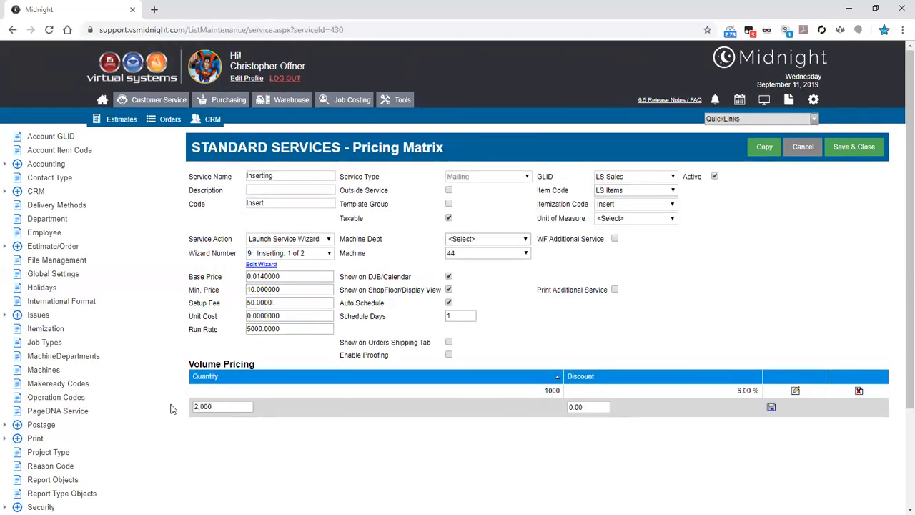
pyautogui.press('Tab')
pyautogui.write('8')
pyautogui.click(771, 409)
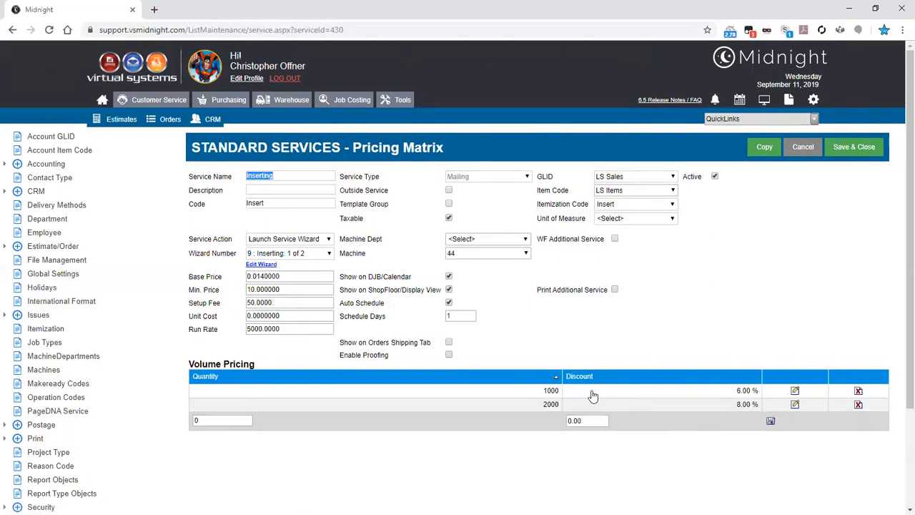
# Examine how the volume pricing quantities and discounts relate to the Inserting service's base price
pyautogui.doubleClick(543, 391)
pyautogui.click(615, 348)
pyautogui.moveTo(737, 392)
pyautogui.mouseDown()
pyautogui.moveTo(752, 392)
pyautogui.moveTo(740, 393)
pyautogui.mouseUp()
pyautogui.moveTo(533, 411)
pyautogui.mouseDown()
pyautogui.moveTo(556, 405)
pyautogui.moveTo(537, 410)
pyautogui.mouseUp()
pyautogui.moveTo(760, 408); pyautogui.dragTo(744, 414)
pyautogui.click(747, 413)
pyautogui.click(306, 281)
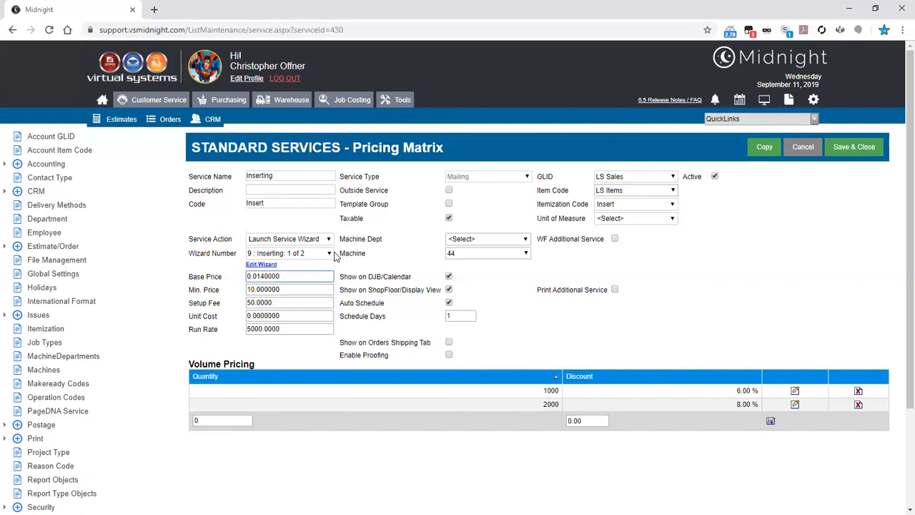
pyautogui.hotkey('shift', 'Left')
pyautogui.hotkey('shift', 'Left')
pyautogui.hotkey('shift', 'Left')
pyautogui.hotkey('shift', 'Left')
pyautogui.hotkey('shift', 'Left')
pyautogui.hotkey('shift', 'Left')
pyautogui.hotkey('shift', 'Left')
pyautogui.hotkey('shift', 'Left')
pyautogui.hotkey('shift', 'Left')
pyautogui.click(335, 252)
pyautogui.moveTo(737, 406); pyautogui.dragTo(741, 408)
pyautogui.click(714, 341)
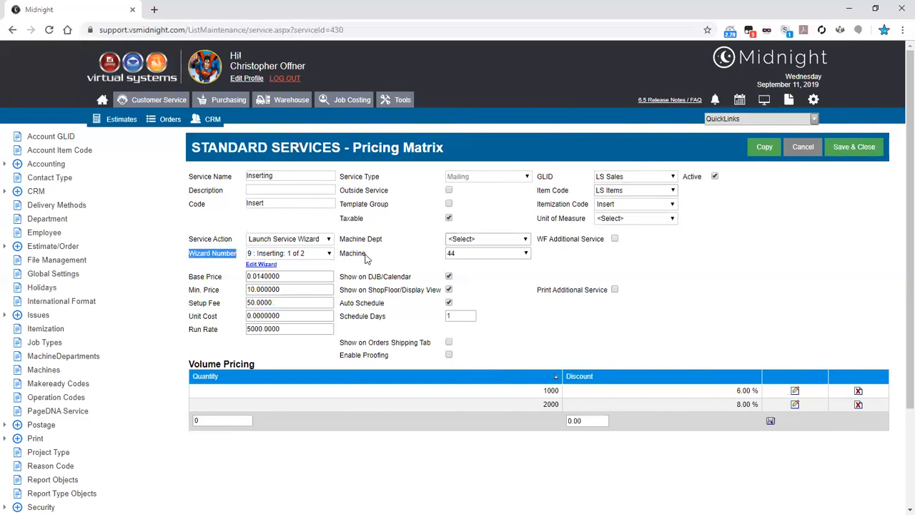
# Recheck the wizard number choices for the Inserting service, and save and close the service
pyautogui.click(329, 253)
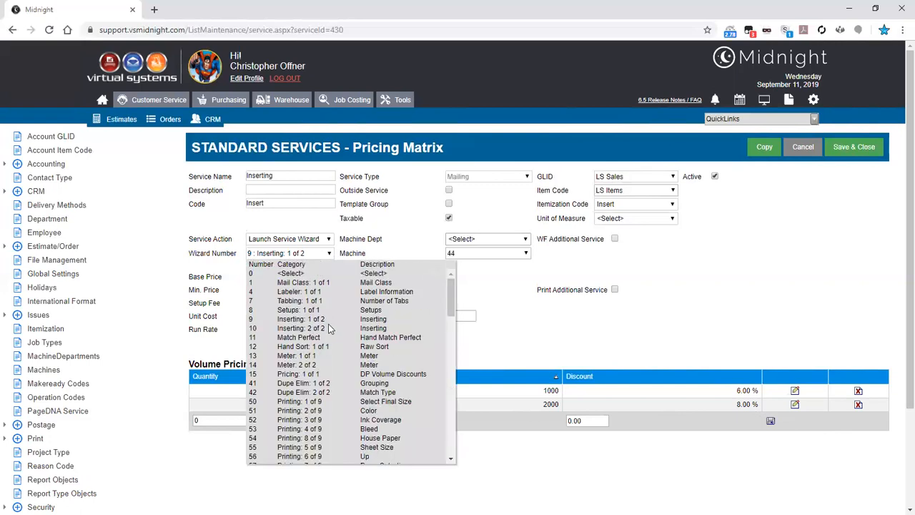
pyautogui.click(640, 324)
pyautogui.click(838, 149)
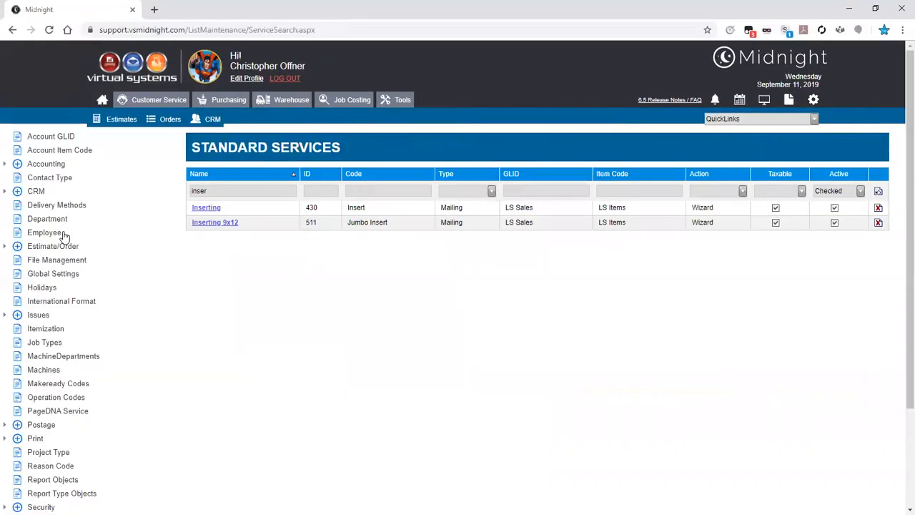
# Open the Service Wizard list and expand wizard 9, Inserting: 1 of 2, to show its choices
pyautogui.scroll(-3, 63, 236)
pyautogui.click(60, 407)
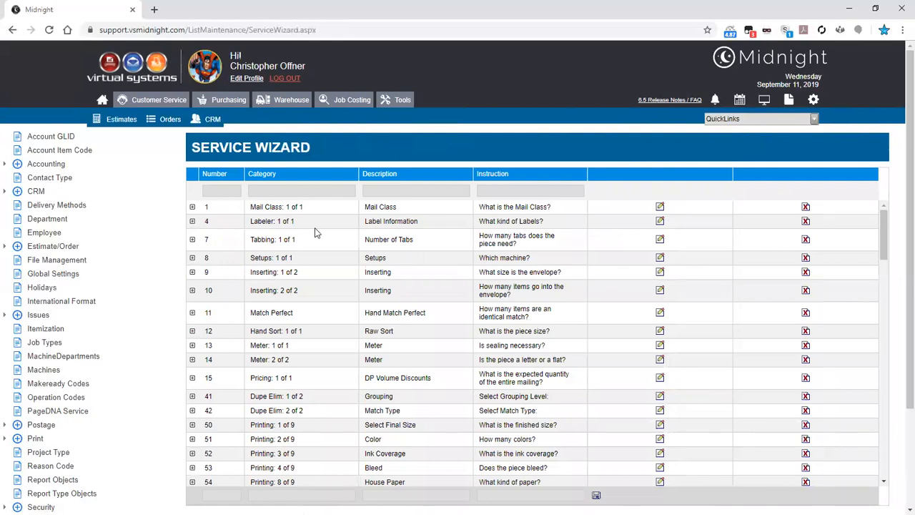
pyautogui.doubleClick(207, 273)
pyautogui.click(320, 295)
pyautogui.moveTo(295, 272); pyautogui.dragTo(260, 272)
pyautogui.click(309, 273)
pyautogui.tripleClick(305, 272)
pyautogui.click(305, 272)
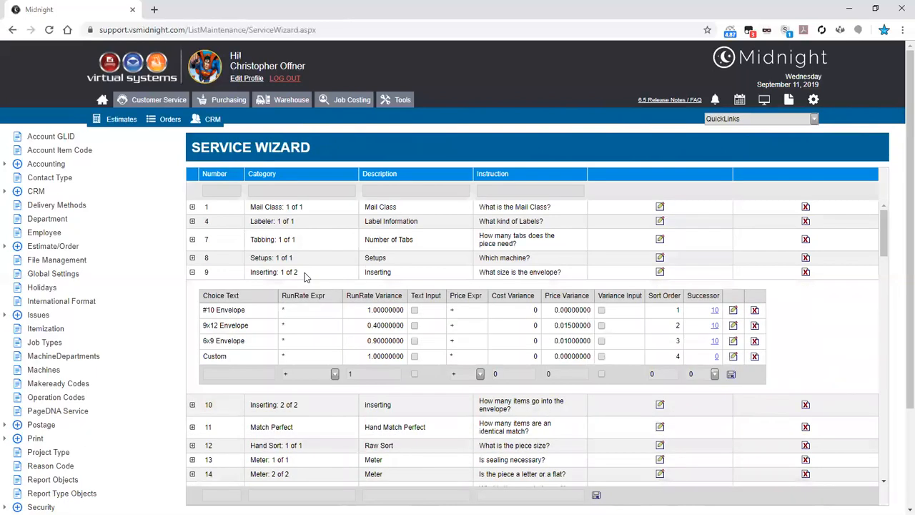
# Examine the envelope size choices of wizard 9, including their price expressions and price variances
pyautogui.moveTo(203, 310)
pyautogui.mouseDown()
pyautogui.moveTo(245, 310)
pyautogui.moveTo(249, 326)
pyautogui.moveTo(224, 341)
pyautogui.moveTo(246, 341)
pyautogui.mouseUp()
pyautogui.click(341, 319)
pyautogui.doubleClick(448, 317)
pyautogui.click(555, 313)
pyautogui.moveTo(554, 312); pyautogui.dragTo(589, 313)
pyautogui.click(469, 337)
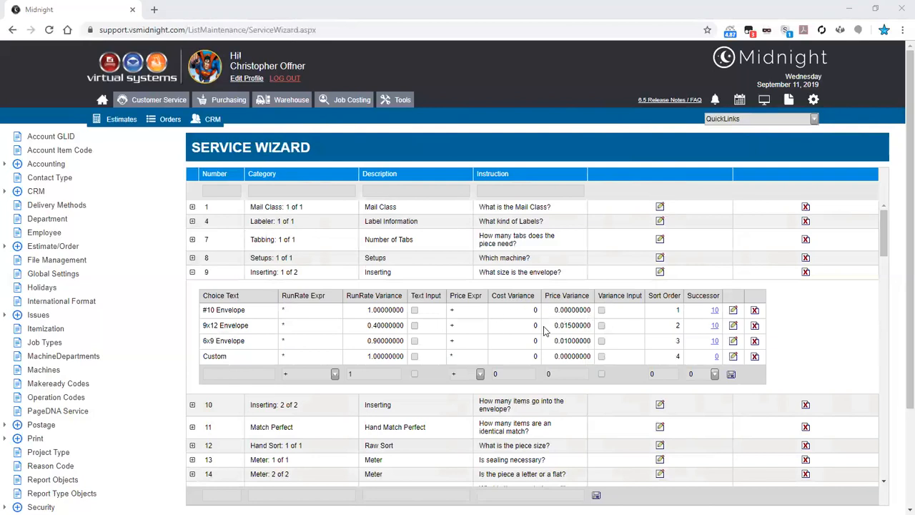
pyautogui.doubleClick(452, 325)
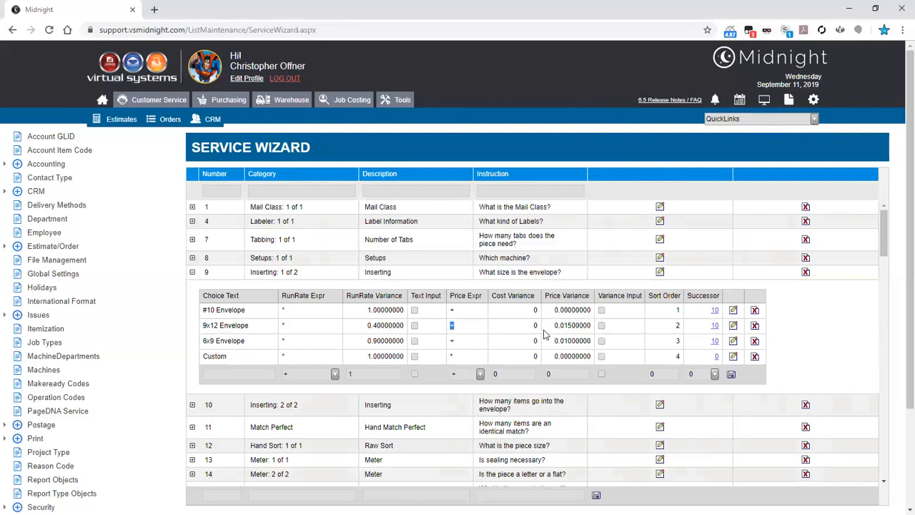
pyautogui.moveTo(555, 325); pyautogui.dragTo(591, 328)
pyautogui.click(607, 348)
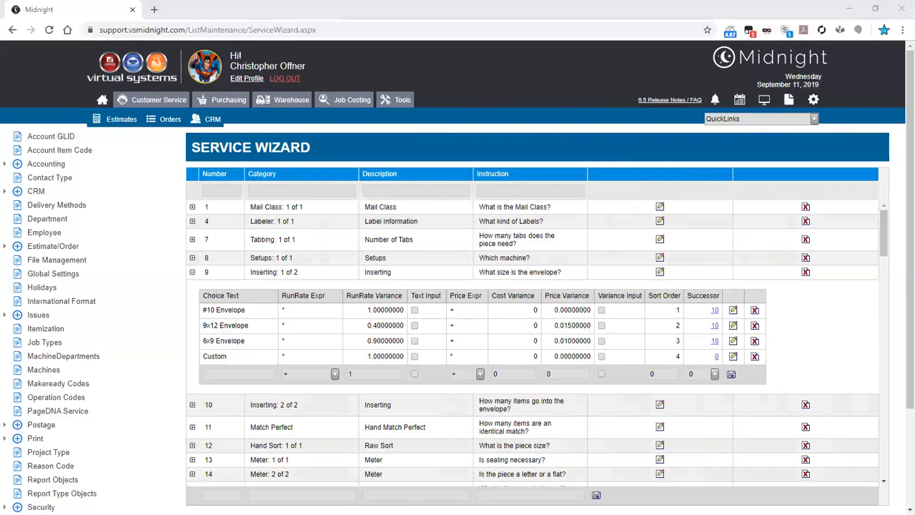
# Write the price calculation "0.014 + 0.015" in Notepad and move the note out of view
pyautogui.write('0.014')
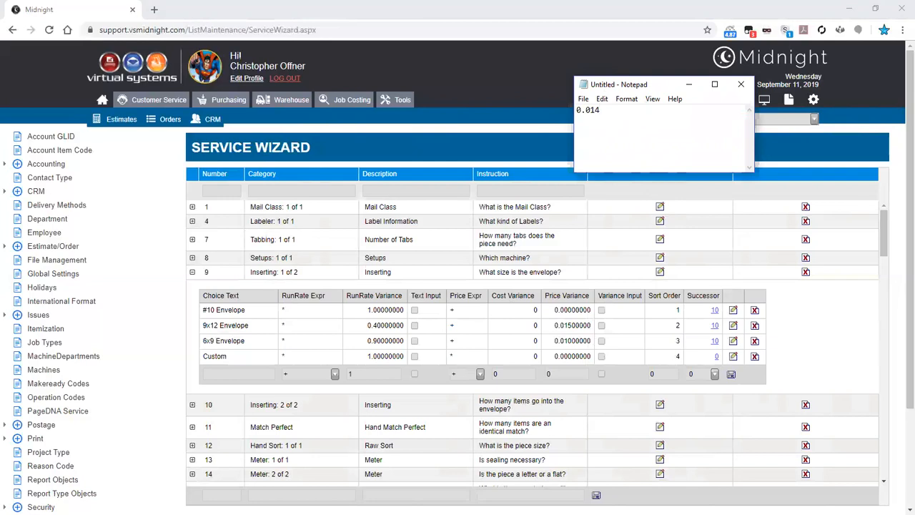
pyautogui.write('+ .015')
pyautogui.click(613, 111)
pyautogui.write('0')
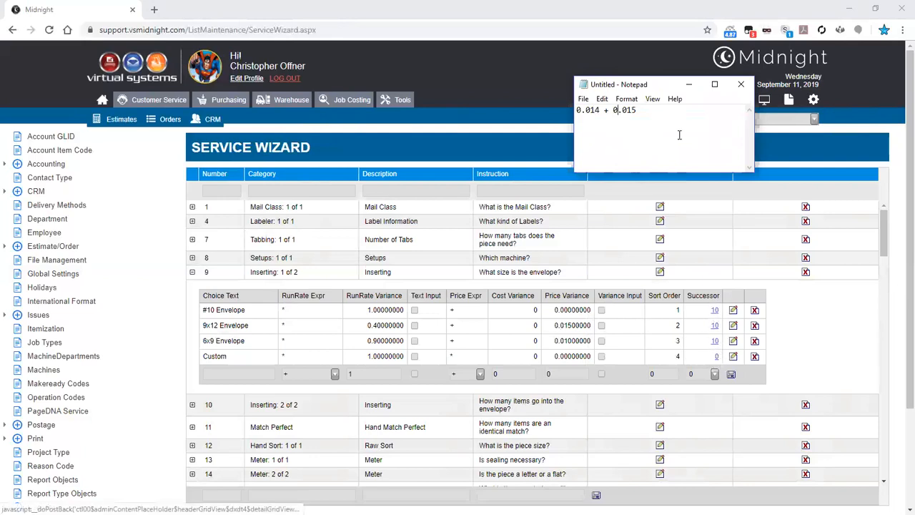
pyautogui.moveTo(664, 88); pyautogui.dragTo(914, 88)
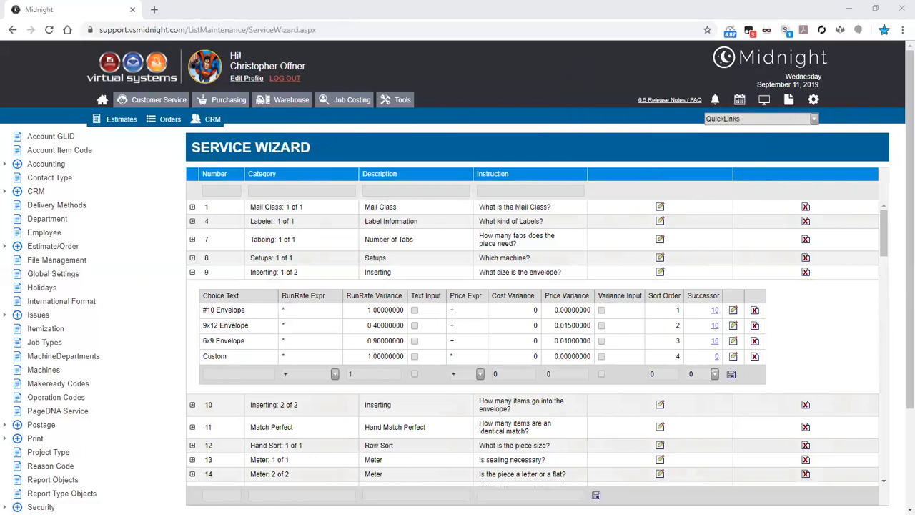
# Expand wizard 10, Inserting: 2 of 2, in the Service Wizard list to show its insert count choices
pyautogui.click(192, 405)
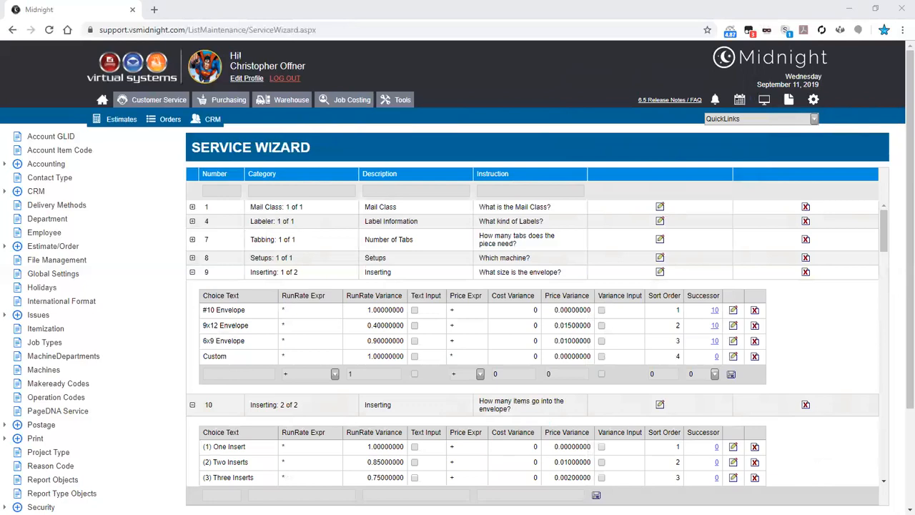
# Extend the Notepad calculation with "+ .002", write the total 0.031 below it and move the note out of view
pyautogui.scroll(-5, 683, 209)
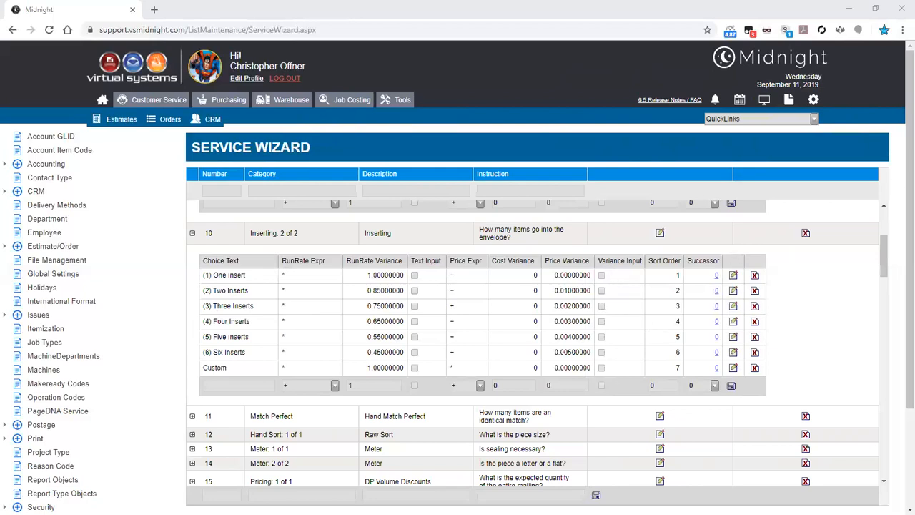
pyautogui.hotkey('alt', 'Tab')
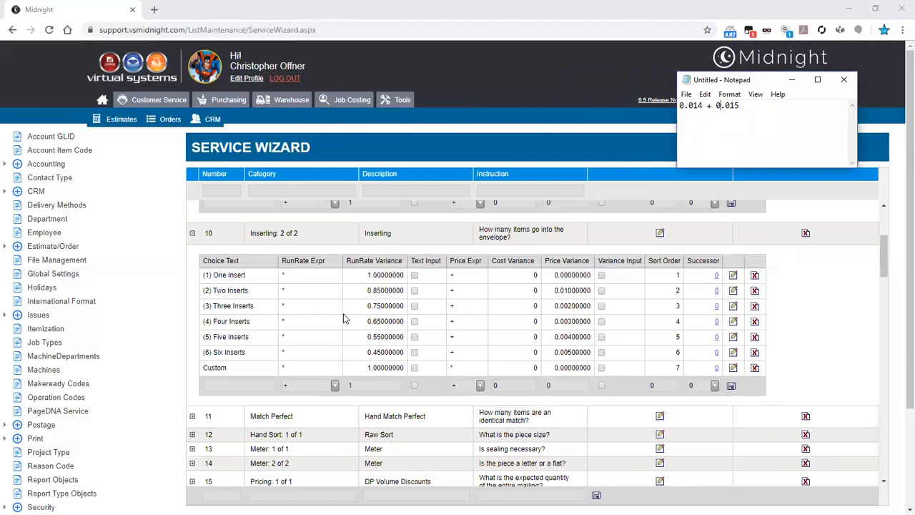
pyautogui.click(772, 143)
pyautogui.write('+ .002')
pyautogui.press('Return')
pyautogui.write('.031')
pyautogui.click(680, 126)
pyautogui.write('0')
pyautogui.moveTo(703, 127); pyautogui.dragTo(679, 126)
pyautogui.click(710, 144)
pyautogui.moveTo(700, 82); pyautogui.dragTo(1, 214)
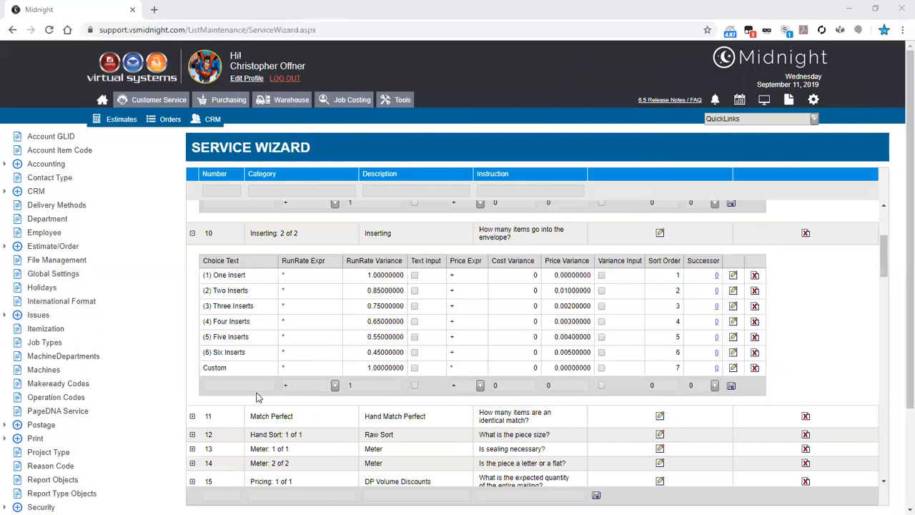
# In wizard 10's blank choice row, show the run rate expressions, choose price expression * and enter 1.2 as the cost variance
pyautogui.click(232, 387)
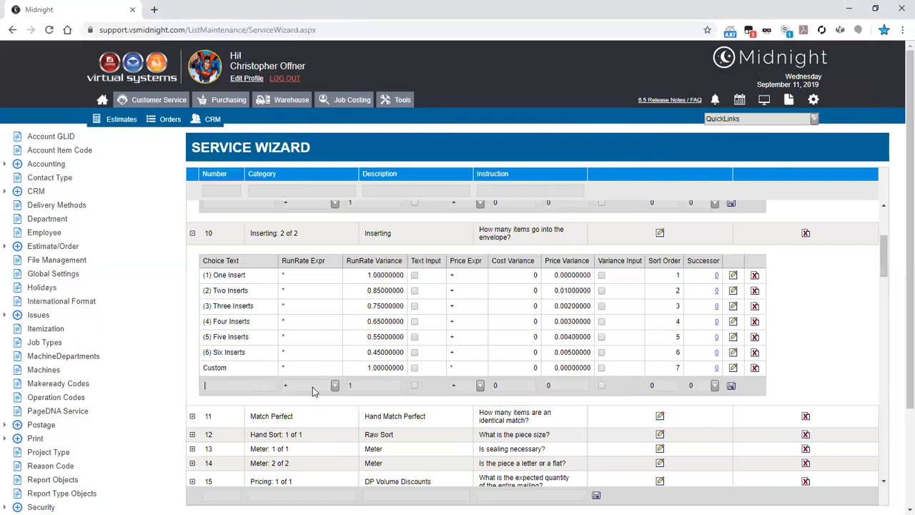
pyautogui.click(335, 385)
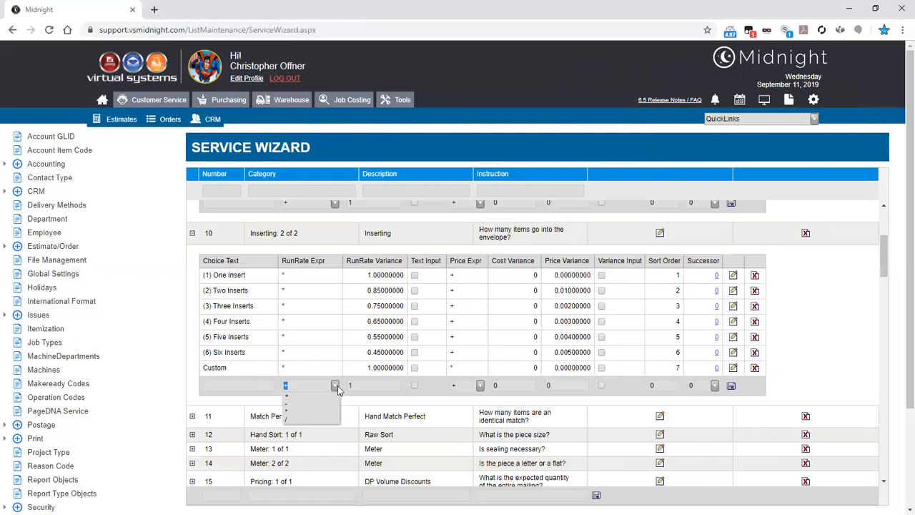
pyautogui.click(337, 387)
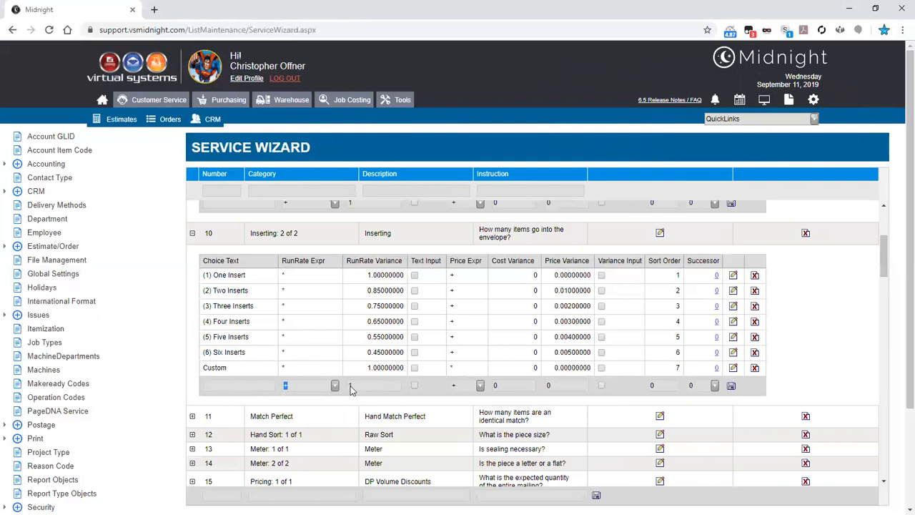
pyautogui.click(480, 385)
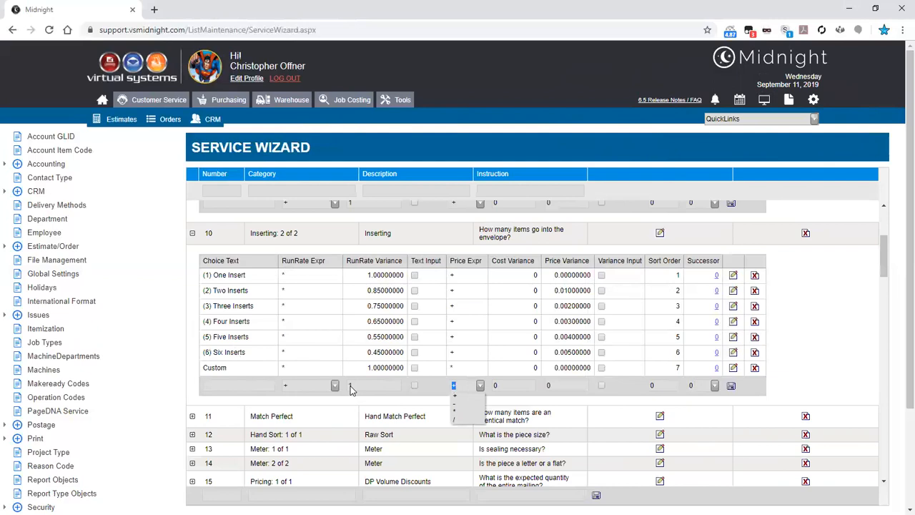
pyautogui.press('*')
pyautogui.press('Tab')
pyautogui.write('1.2')
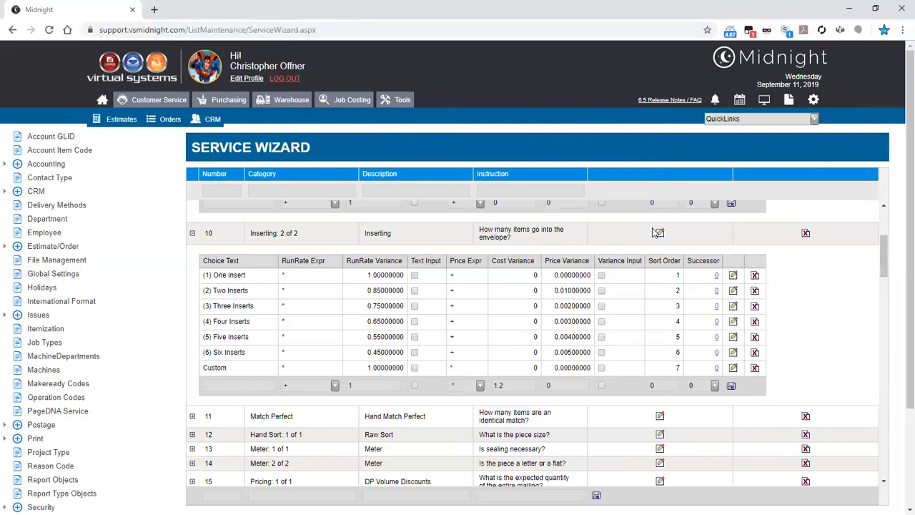
# Try the price expressions - and / in wizard 10's blank choice row
pyautogui.hotkey('shift', 'Tab')
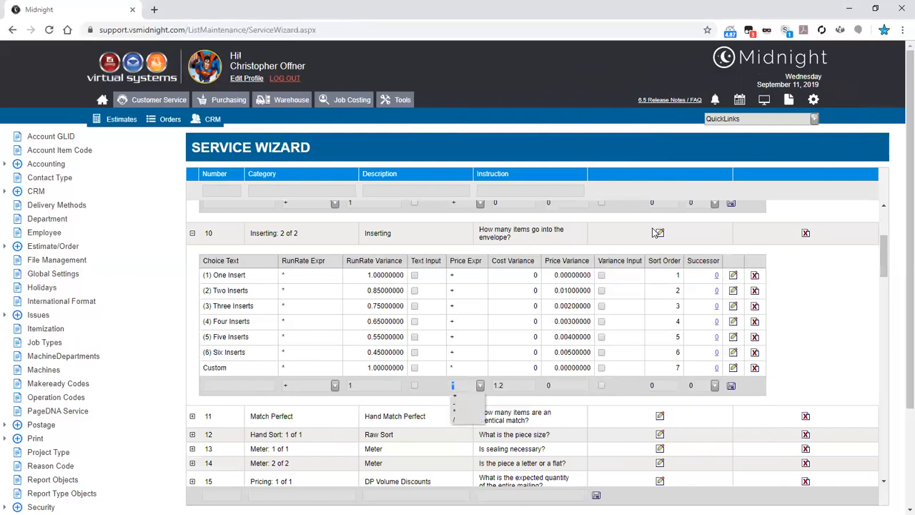
pyautogui.write('-')
pyautogui.click(480, 385)
pyautogui.click(474, 425)
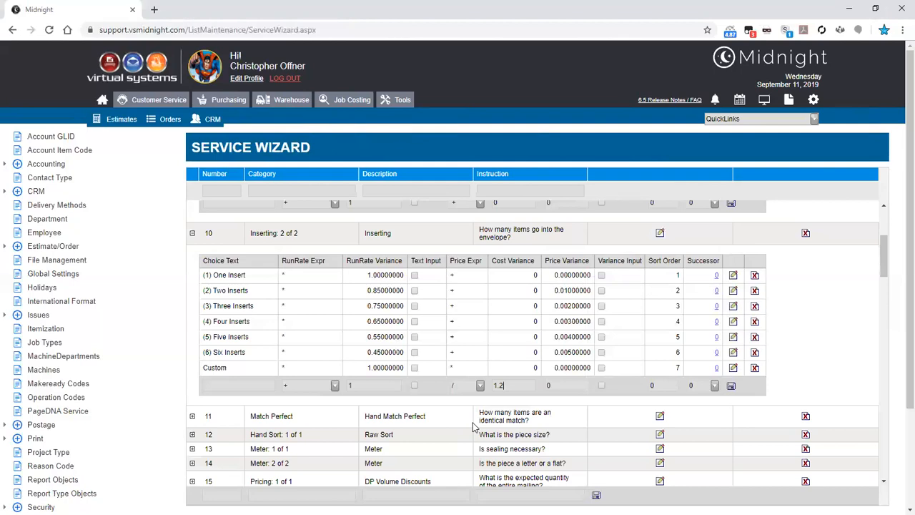
# Set the blank choice row's price expression to *, move the value 1.2 to the price variance and enable variance input
pyautogui.hotkey('ctrl', 'a')
pyautogui.hotkey('shift', 'Tab')
pyautogui.hotkey('shift', 'Tab')
pyautogui.write('+')
pyautogui.write('*')
pyautogui.press('Tab')
pyautogui.hotkey('ctrl', 'x')
pyautogui.press('Tab')
pyautogui.hotkey('ctrl', 'v')
pyautogui.hotkey('shift', 'Tab')
pyautogui.click(617, 403)
pyautogui.click(642, 390)
# Show the successor wizard numbers available for the blank choice row of wizard 10
pyautogui.click(715, 385)
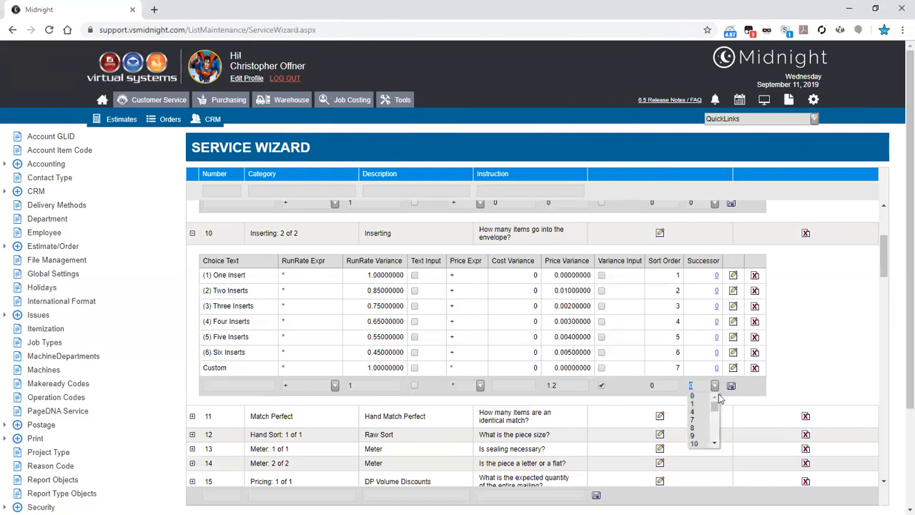
pyautogui.moveTo(716, 407)
pyautogui.mouseDown()
pyautogui.moveTo(723, 417)
pyautogui.moveTo(719, 402)
pyautogui.mouseUp()
pyautogui.click(686, 387)
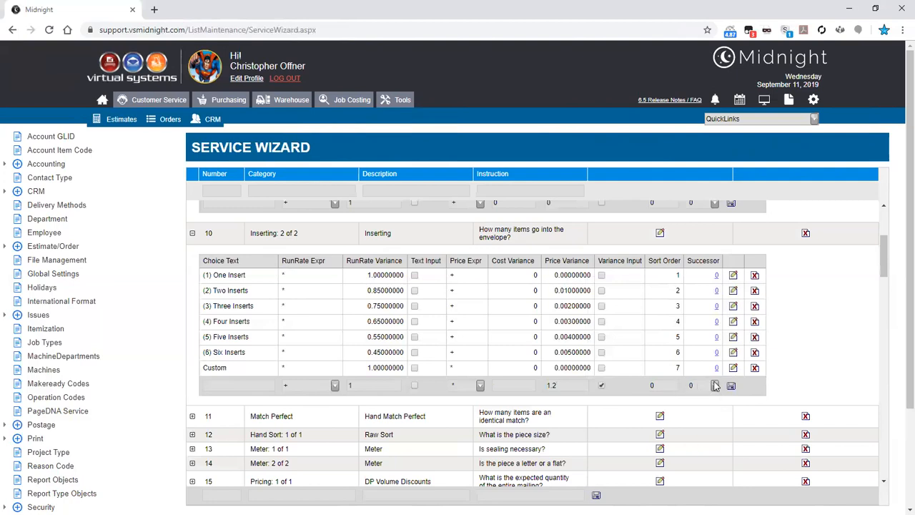
pyautogui.click(715, 386)
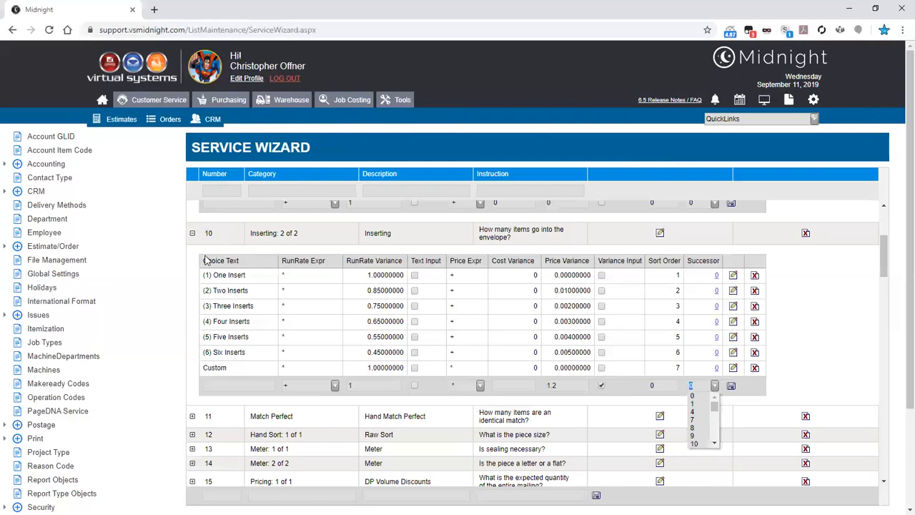
# Set the price variance of wizard 10's Two Inserts choice to 0.001 and save the choice
pyautogui.scroll(1, 794, 345)
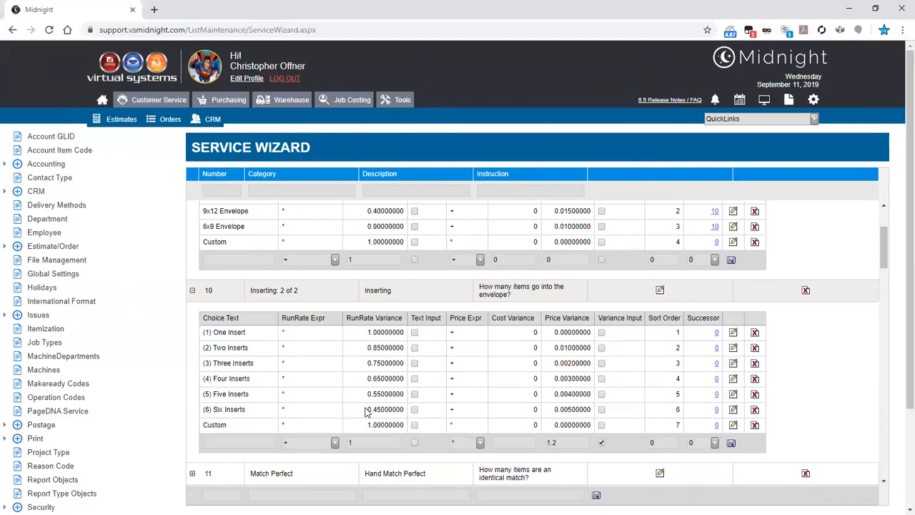
pyautogui.click(733, 363)
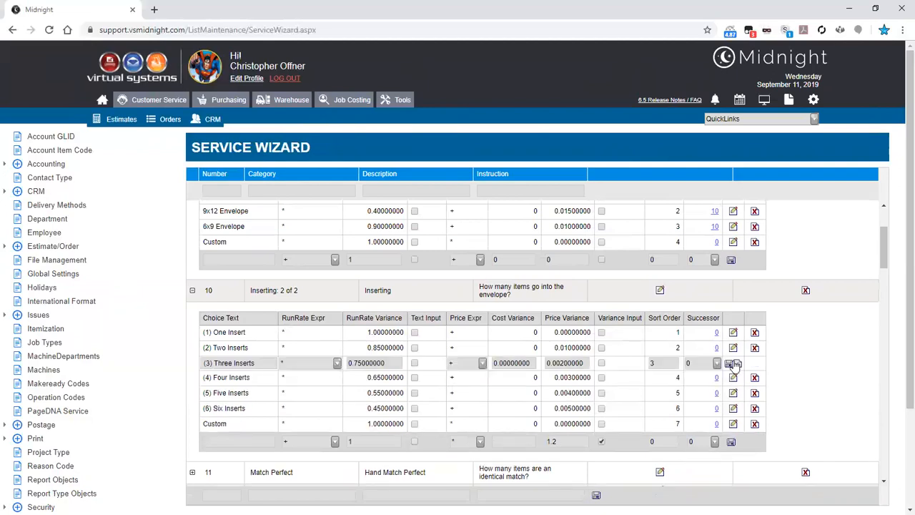
pyautogui.click(736, 364)
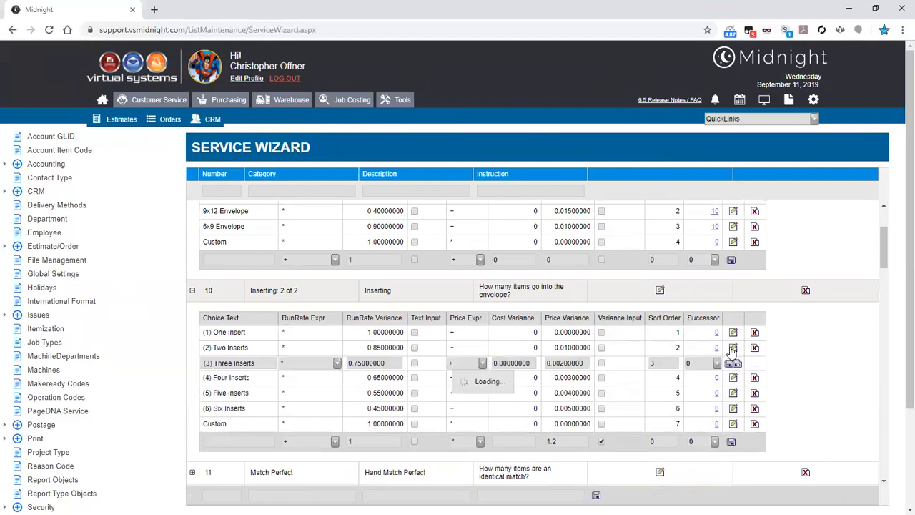
pyautogui.click(733, 348)
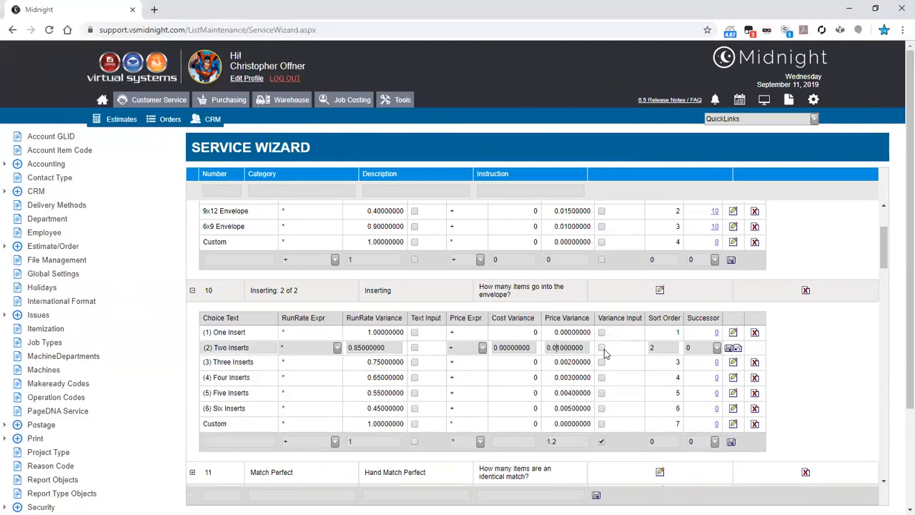
pyautogui.write('001')
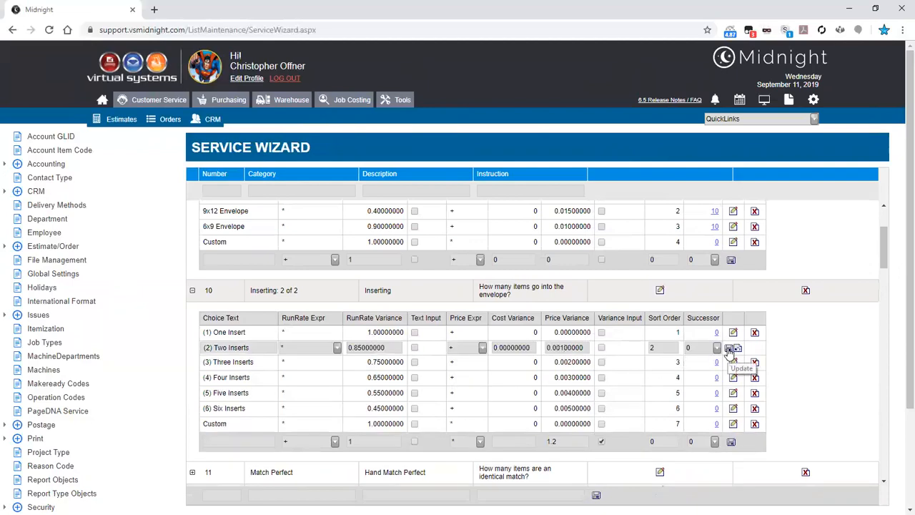
pyautogui.click(729, 349)
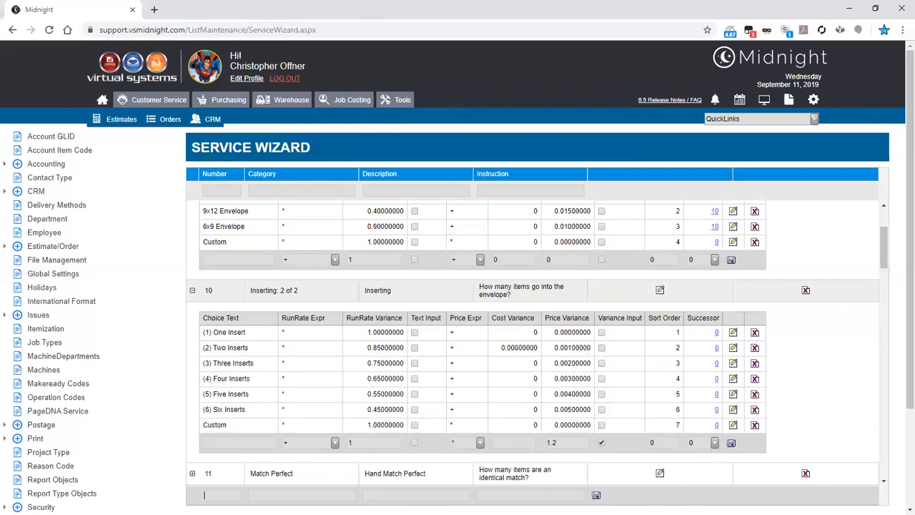
# Examine the category, description and instruction text of wizard 10
pyautogui.click(205, 495)
pyautogui.tripleClick(279, 292)
pyautogui.moveTo(393, 291); pyautogui.dragTo(360, 295)
pyautogui.moveTo(513, 294); pyautogui.dragTo(478, 288)
pyautogui.click(363, 303)
# Open BJF Printing's customer record from the CRM, examine its service pricing discounts and leave without saving
pyautogui.click(214, 120)
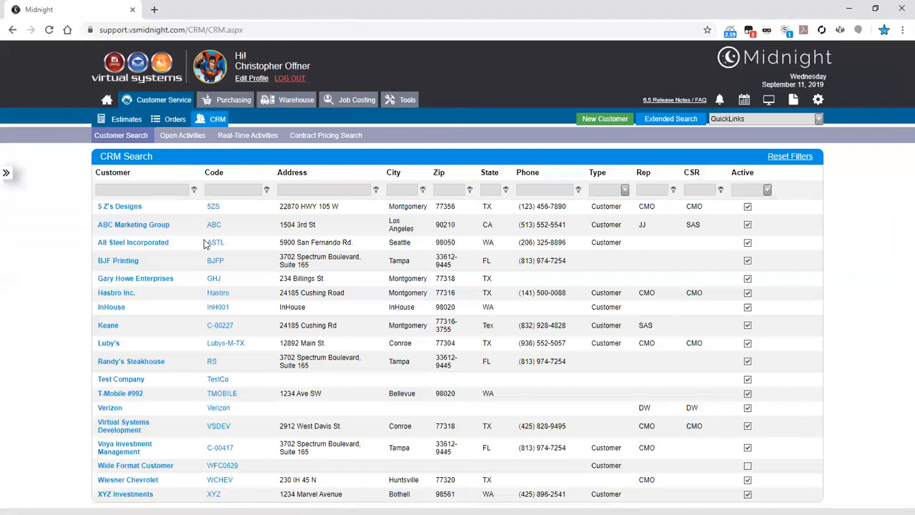
pyautogui.click(217, 261)
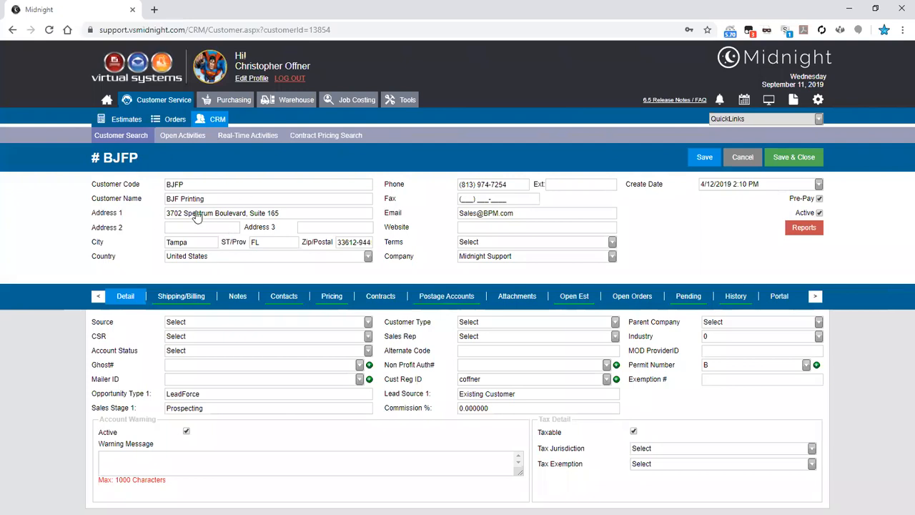
pyautogui.click(331, 297)
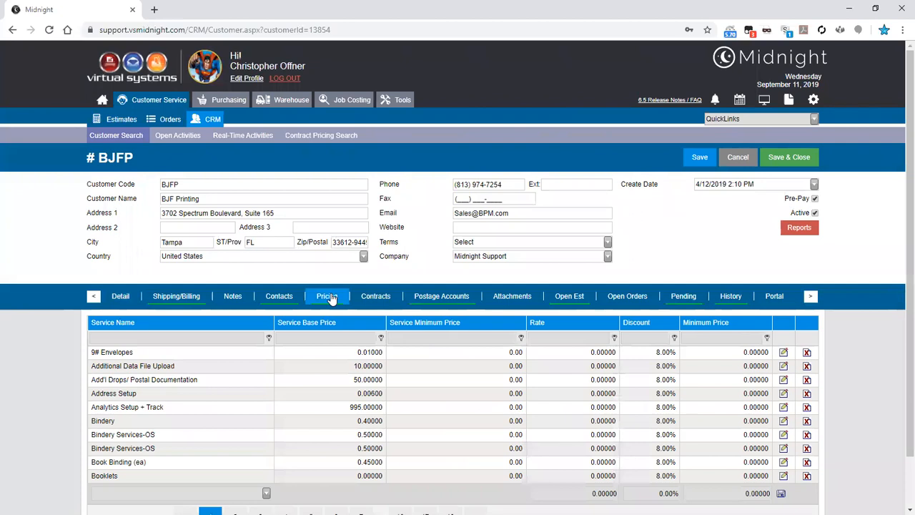
pyautogui.scroll(-2, 331, 298)
pyautogui.click(651, 298)
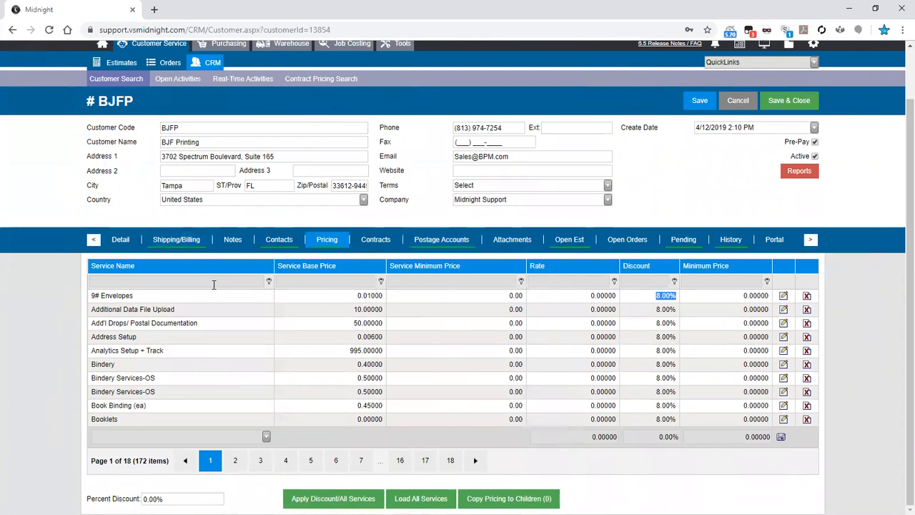
pyautogui.scroll(2, 342, 336)
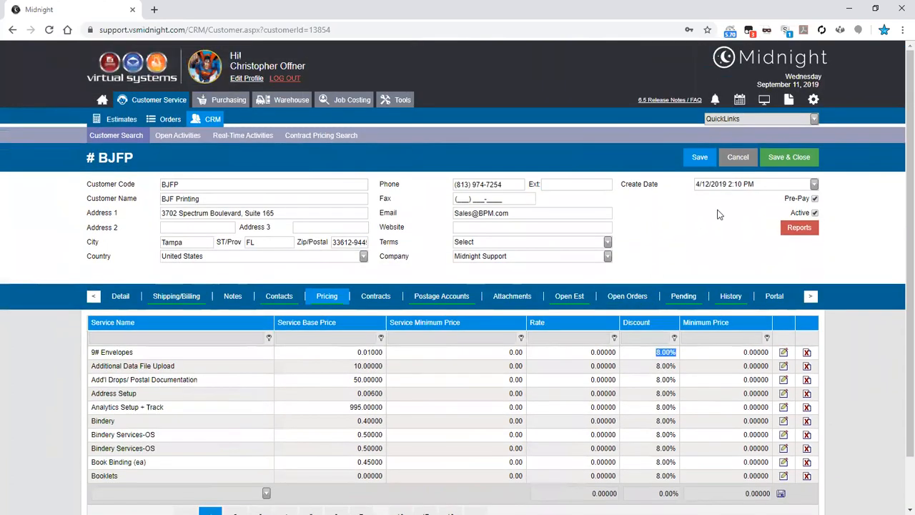
pyautogui.click(740, 160)
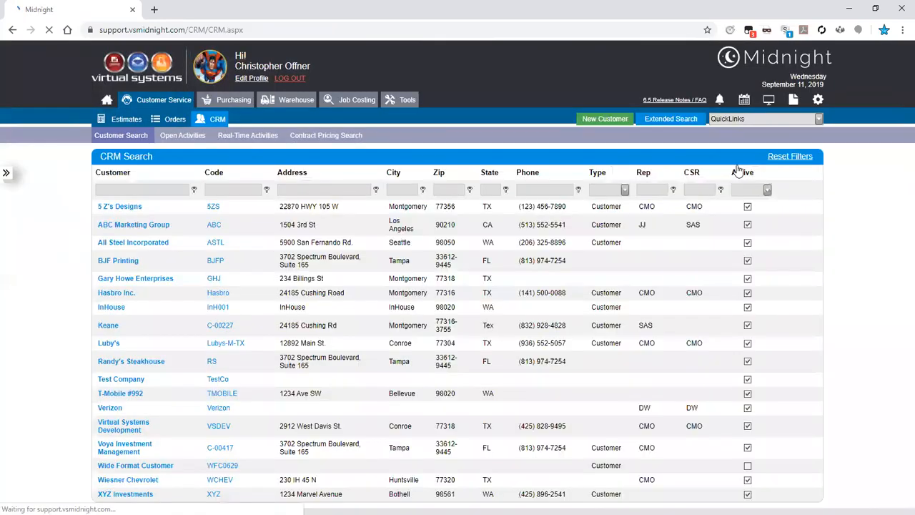
# Open the Luby's customer record, view its service pricing discounts and leave without saving
pyautogui.click(118, 346)
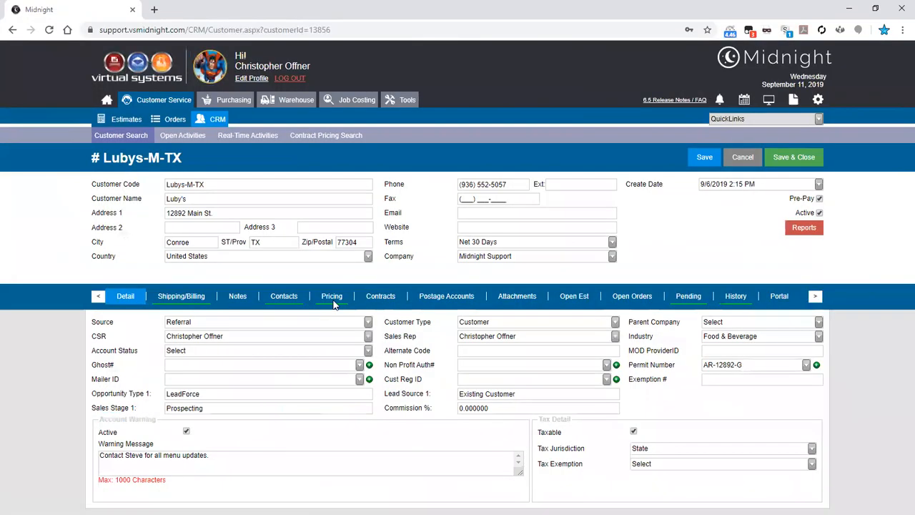
pyautogui.click(332, 298)
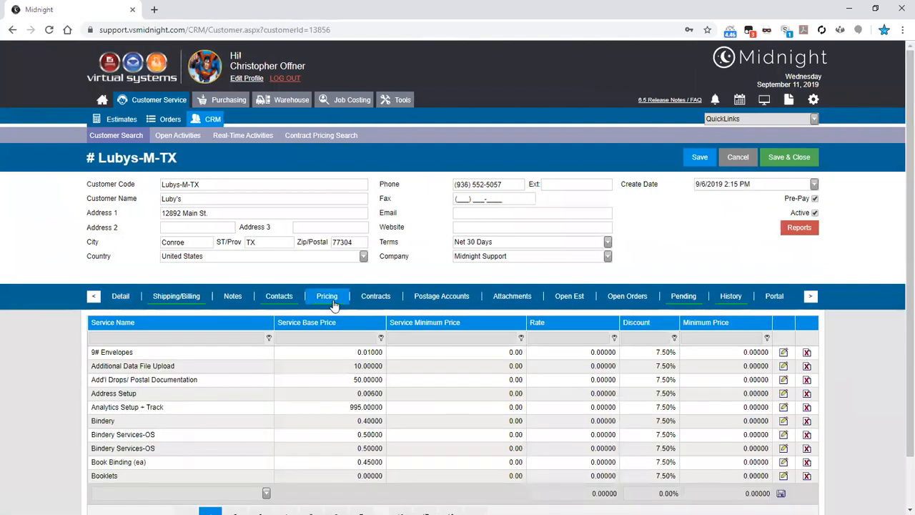
pyautogui.click(744, 159)
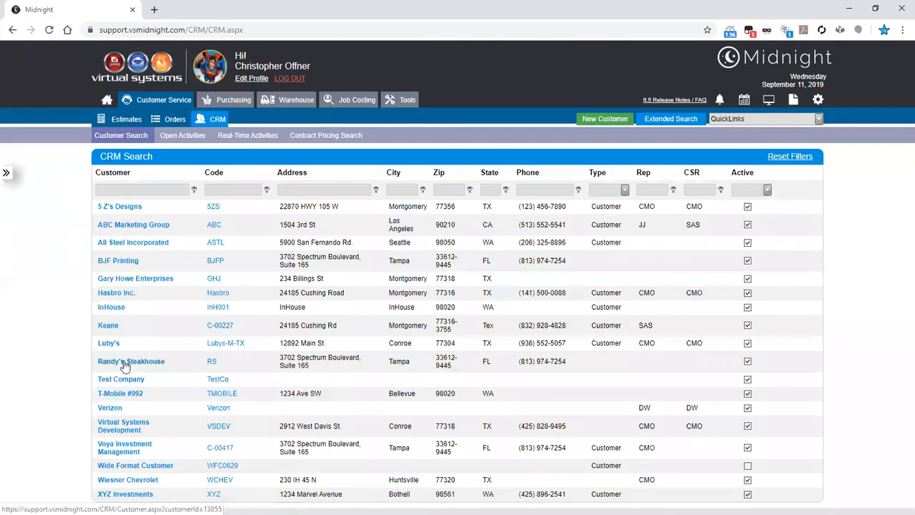
# Open the Randy's Steakhouse customer record, view its service pricing discounts and leave without saving
pyautogui.click(125, 363)
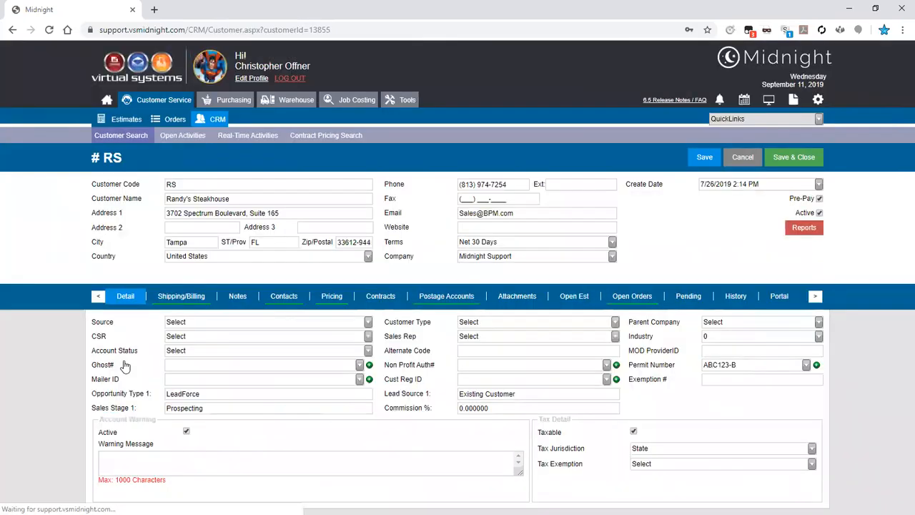
pyautogui.click(333, 299)
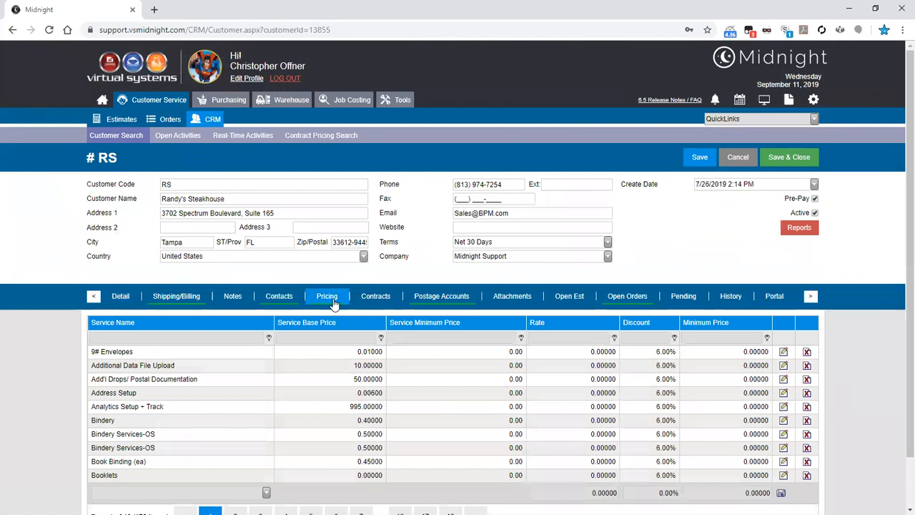
pyautogui.scroll(-1, 333, 301)
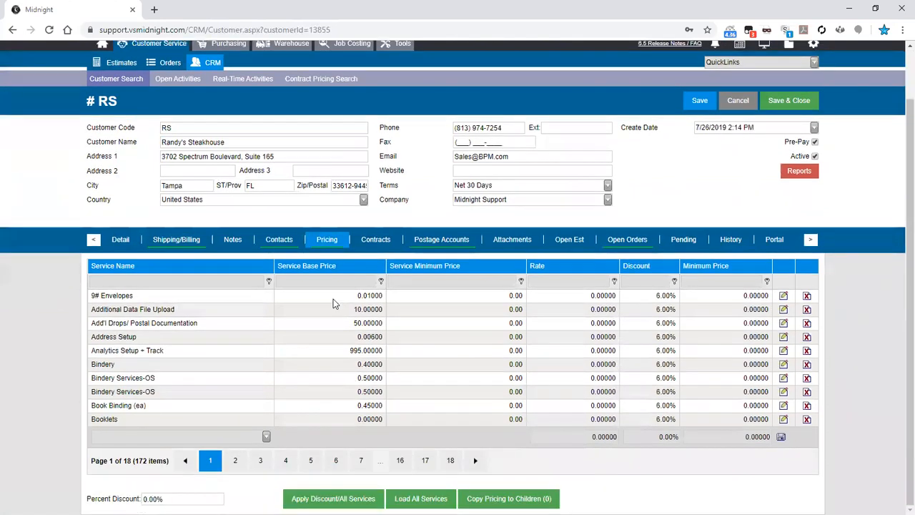
pyautogui.click(738, 100)
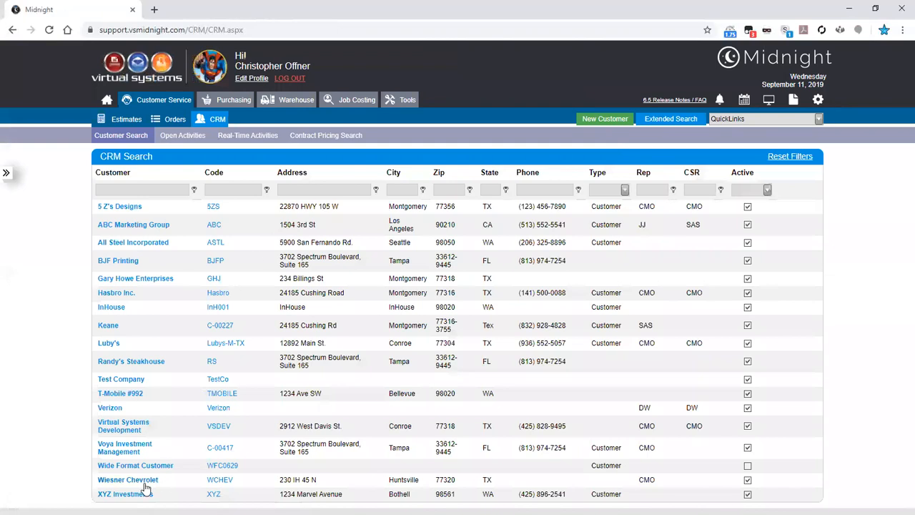
# Open Voya Investment Management's service pricing from the CRM and choose CASS as the service for a new pricing line
pyautogui.click(139, 456)
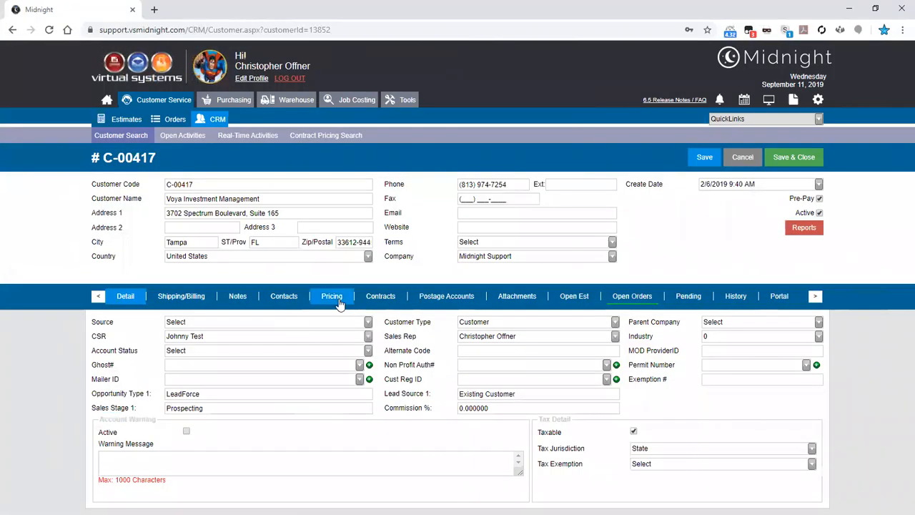
pyautogui.click(332, 296)
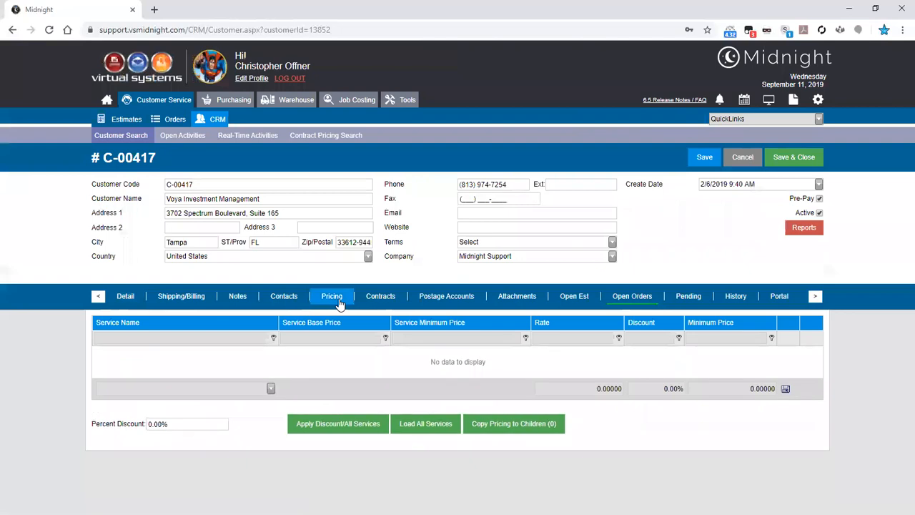
pyautogui.click(271, 388)
pyautogui.moveTo(284, 423)
pyautogui.mouseDown()
pyautogui.moveTo(295, 452)
pyautogui.moveTo(284, 429)
pyautogui.moveTo(287, 441)
pyautogui.mouseUp()
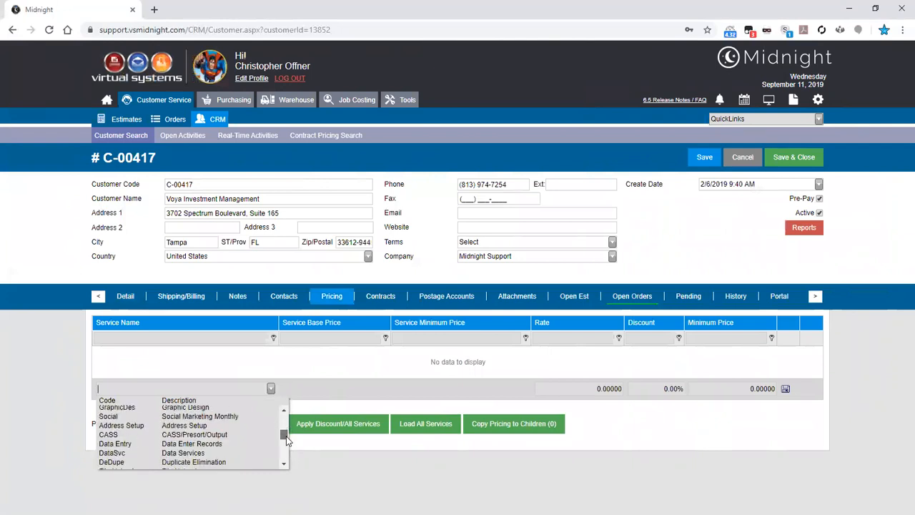
pyautogui.click(238, 435)
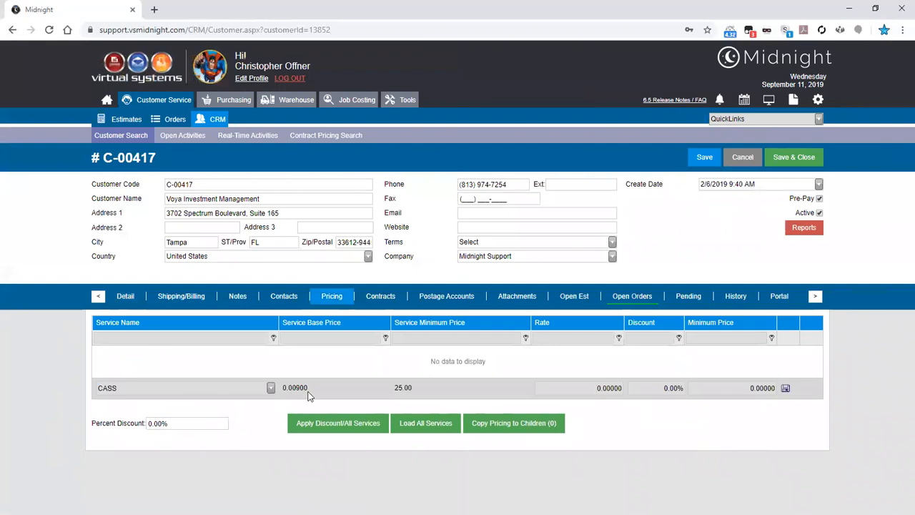
# Examine the CASS line's base price, rate, discount and minimum price fields
pyautogui.moveTo(309, 390); pyautogui.dragTo(284, 392)
pyautogui.click(337, 392)
pyautogui.press('Tab')
pyautogui.click(627, 191)
pyautogui.click(609, 388)
pyautogui.click(285, 389)
pyautogui.click(674, 391)
pyautogui.press('Tab')
pyautogui.press('Tab')
pyautogui.press('Tab')
pyautogui.press('Tab')
pyautogui.press('Tab')
pyautogui.moveTo(658, 389); pyautogui.dragTo(690, 390)
pyautogui.moveTo(749, 389); pyautogui.dragTo(777, 390)
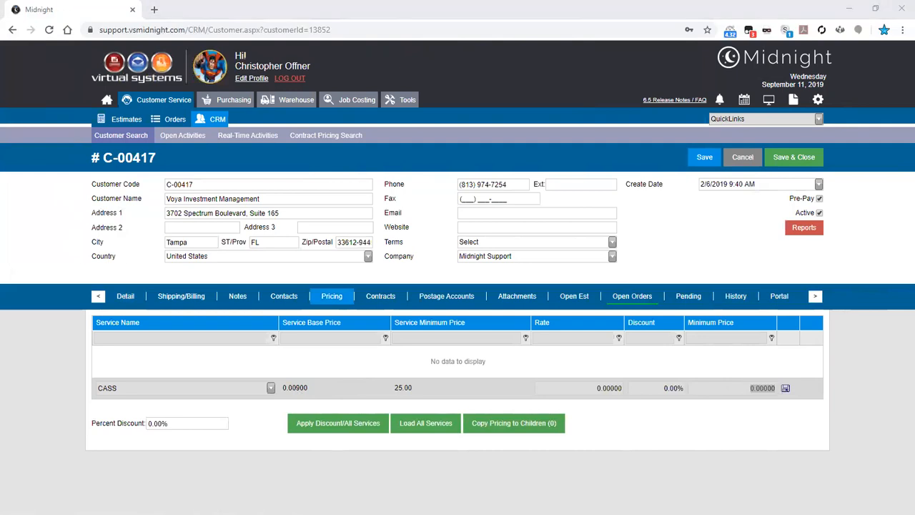
# Save the CASS line with a customer rate of 0.007 and set its minimum price to 23
pyautogui.click(609, 388)
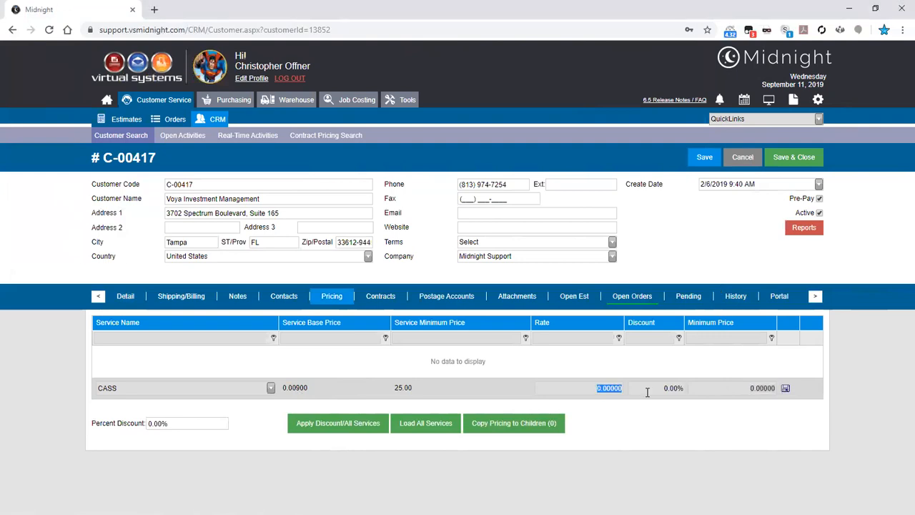
pyautogui.write('.007')
pyautogui.click(785, 389)
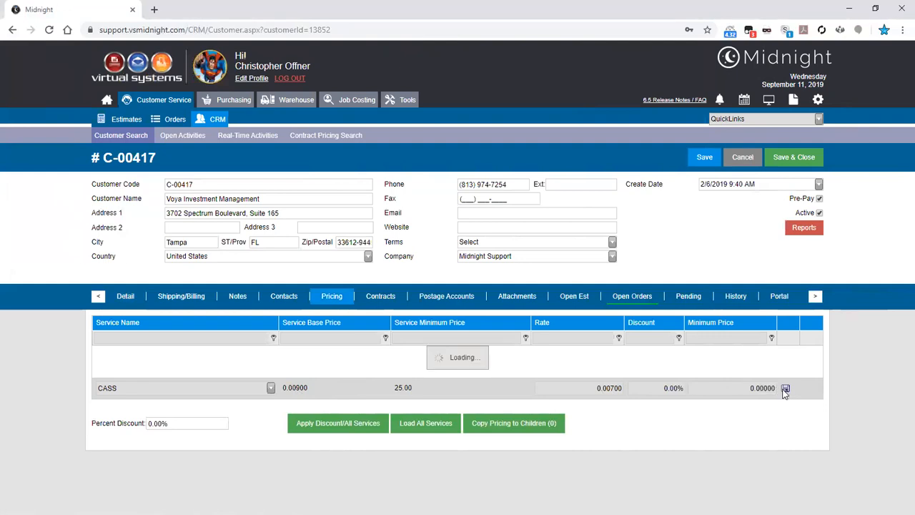
pyautogui.moveTo(745, 353); pyautogui.dragTo(838, 351)
pyautogui.write('23')
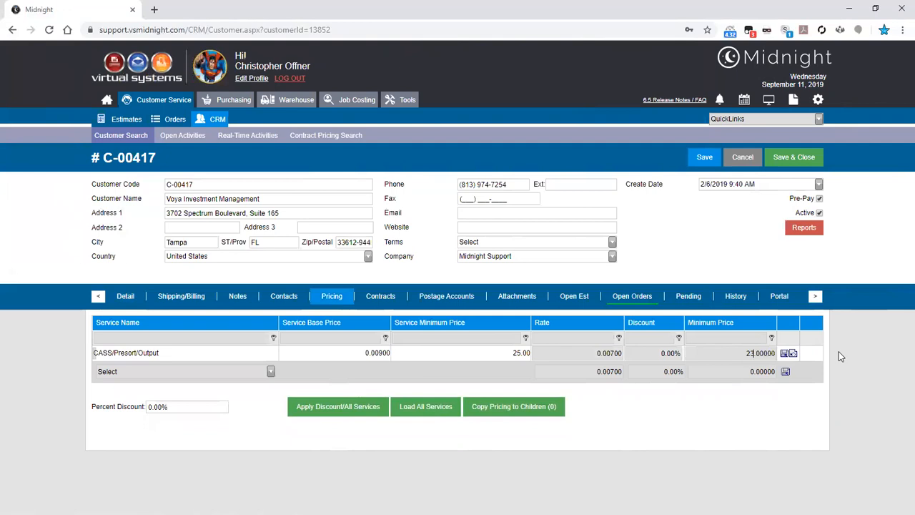
pyautogui.click(785, 354)
# Add a pricing line for the NCOA Convert service with a rate of 0 and a 4.5% discount
pyautogui.click(270, 369)
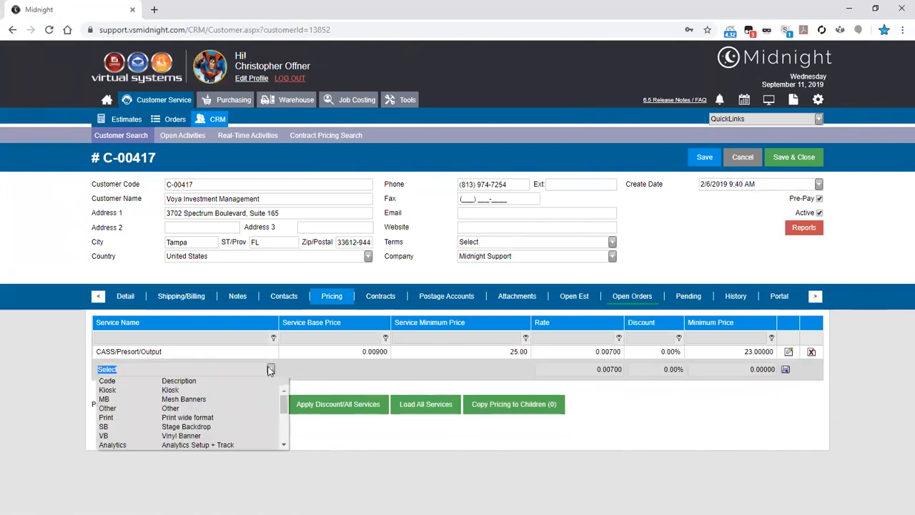
pyautogui.write('ncoa')
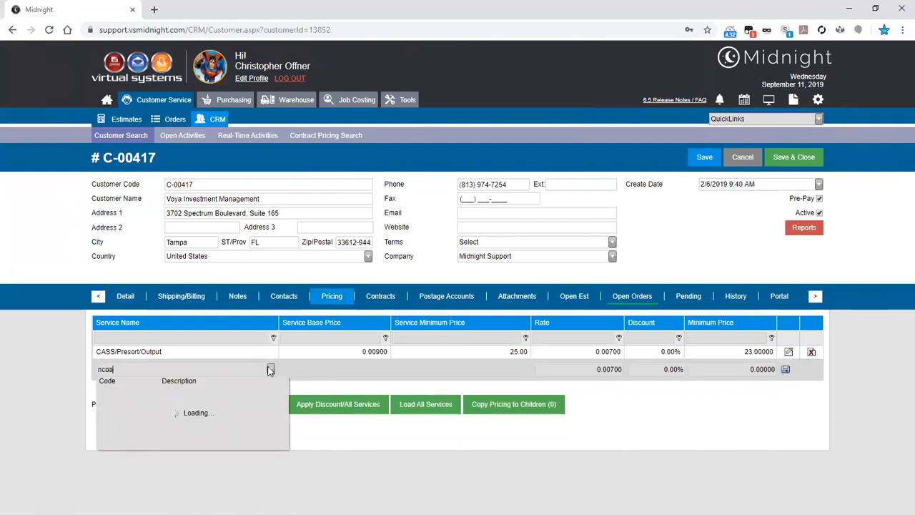
pyautogui.click(190, 391)
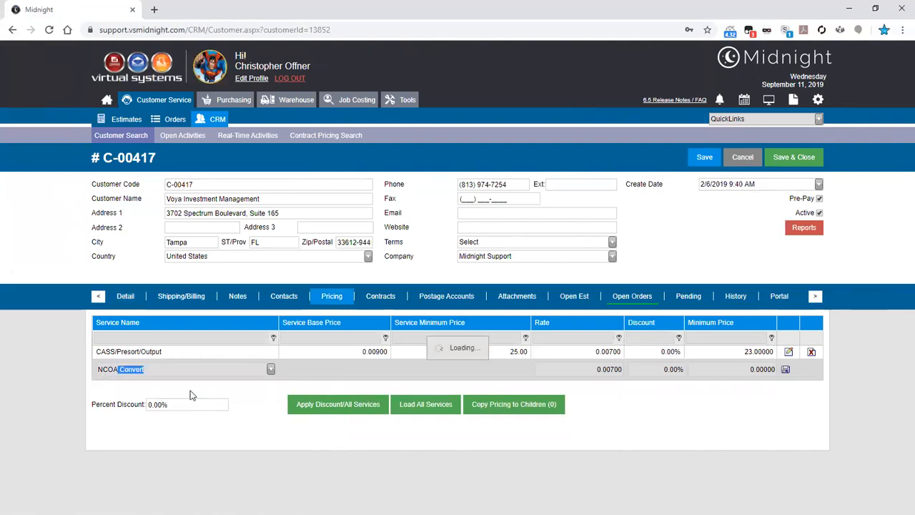
pyautogui.click(606, 371)
pyautogui.write('0')
pyautogui.press('Tab')
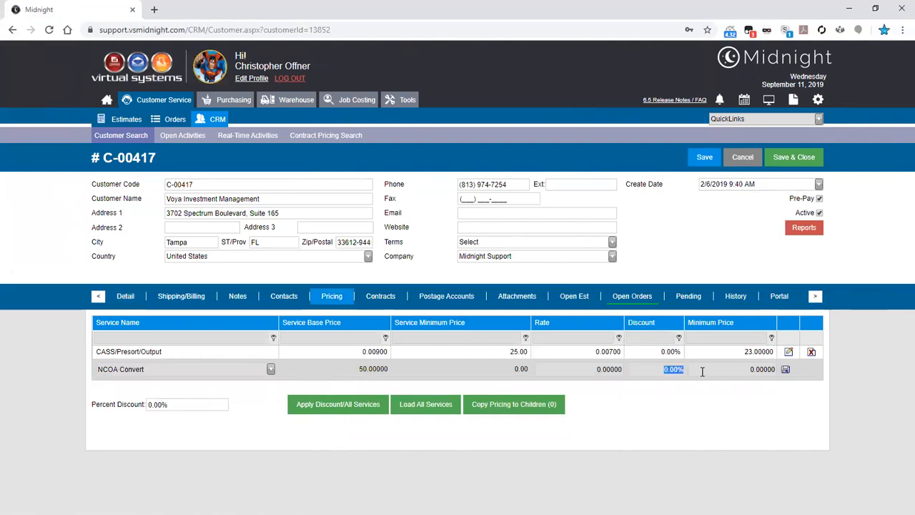
pyautogui.write('4.5')
pyautogui.press('Tab')
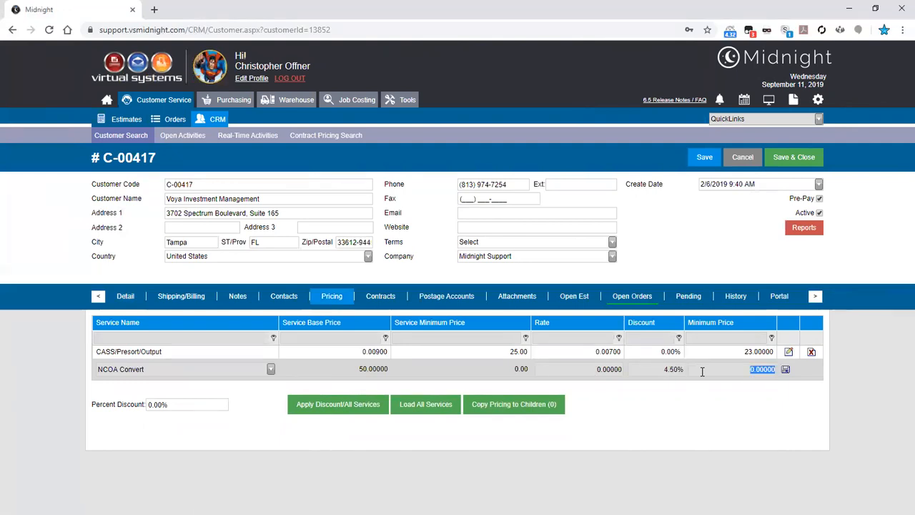
pyautogui.click(786, 369)
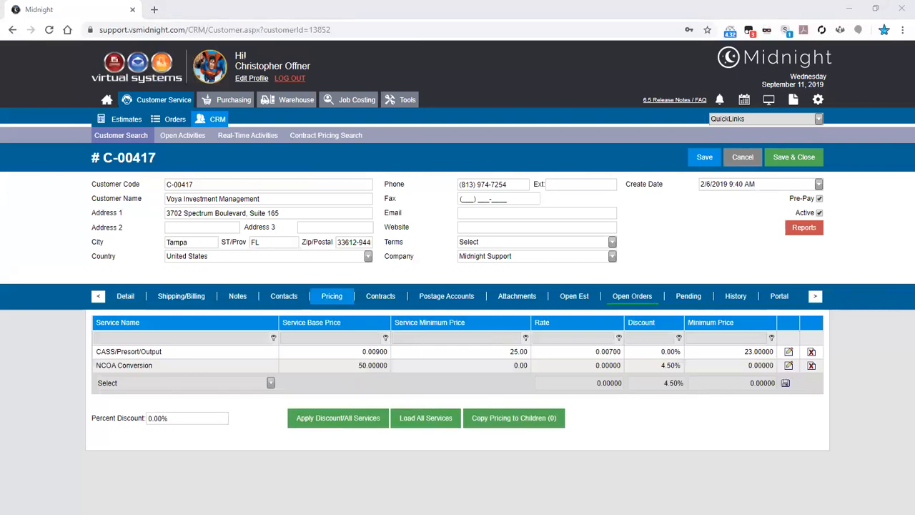
# Apply a 4.5% discount to all of the customer's services, overwriting customer-specific rates
pyautogui.click(717, 350)
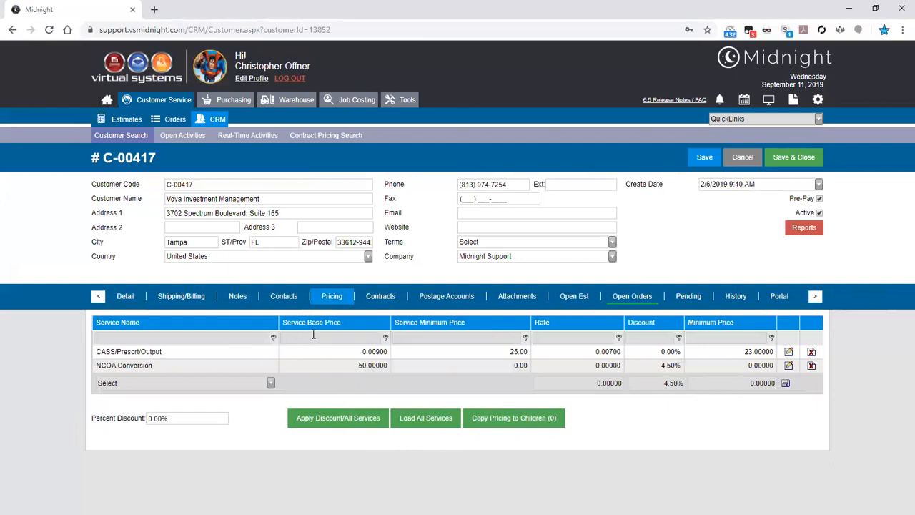
pyautogui.click(124, 418)
pyautogui.write('4.5')
pyautogui.click(304, 418)
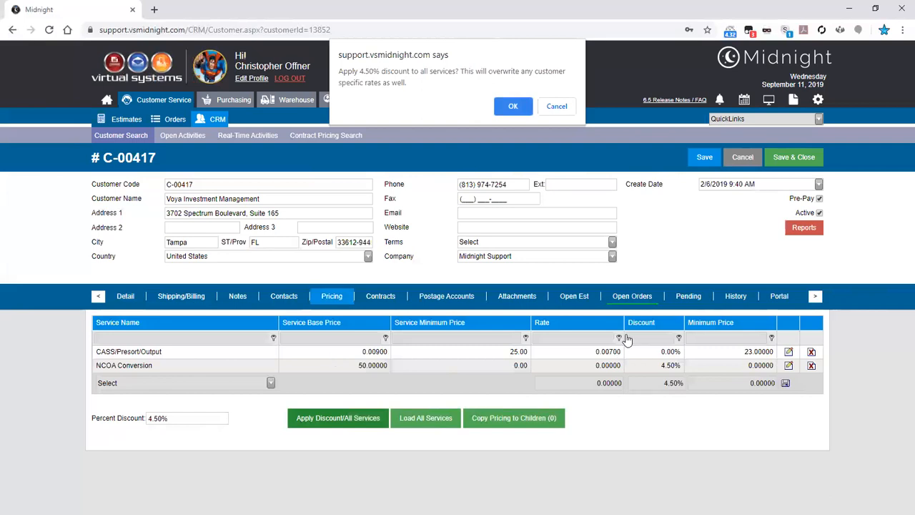
pyautogui.press('Return')
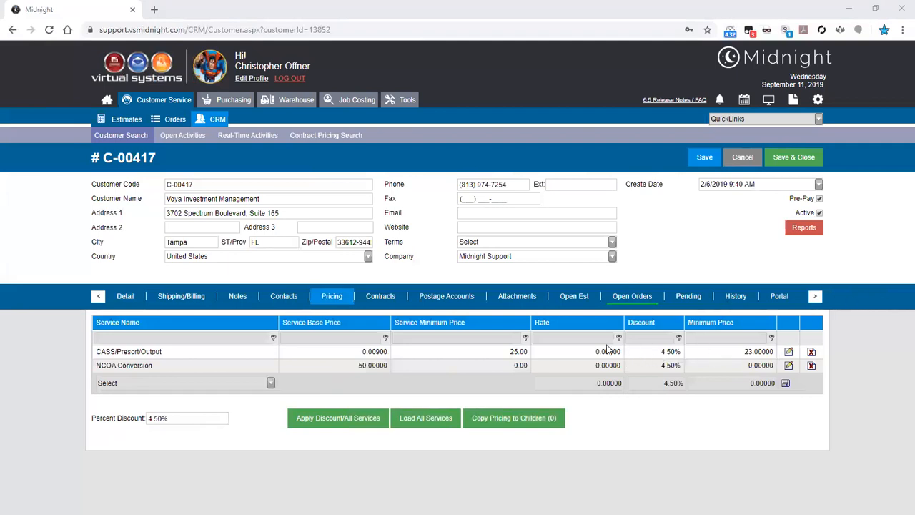
# Set the CASS/Presort/Output line's rate to 0.007 and its discount to 0%, and save the line
pyautogui.click(789, 352)
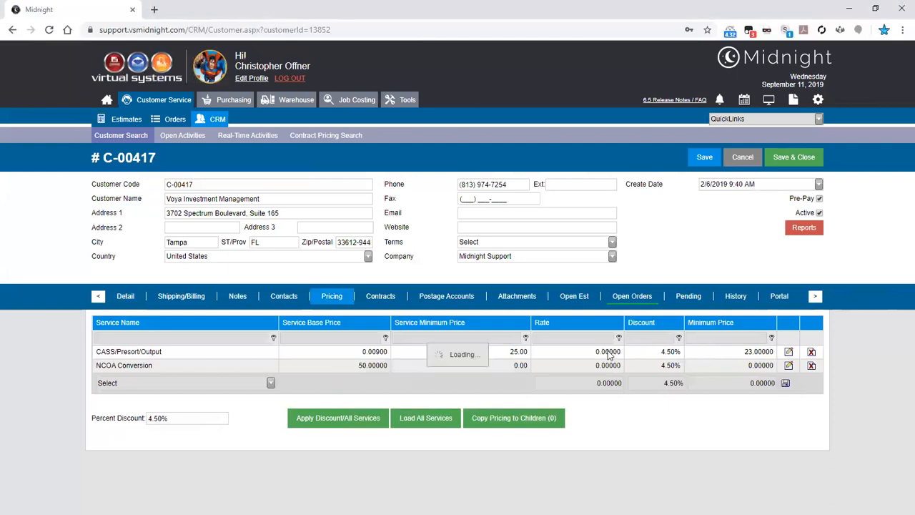
pyautogui.write('0.007')
pyautogui.press('Tab')
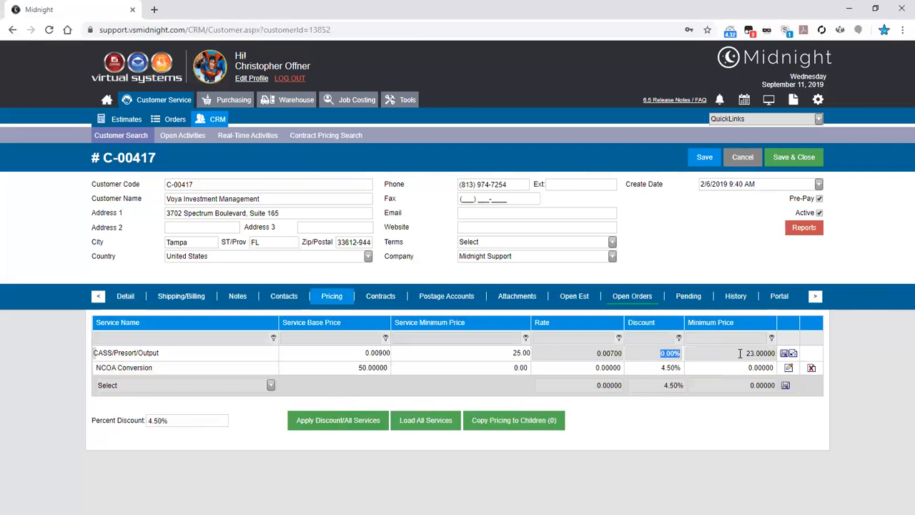
pyautogui.write('0')
pyautogui.click(784, 353)
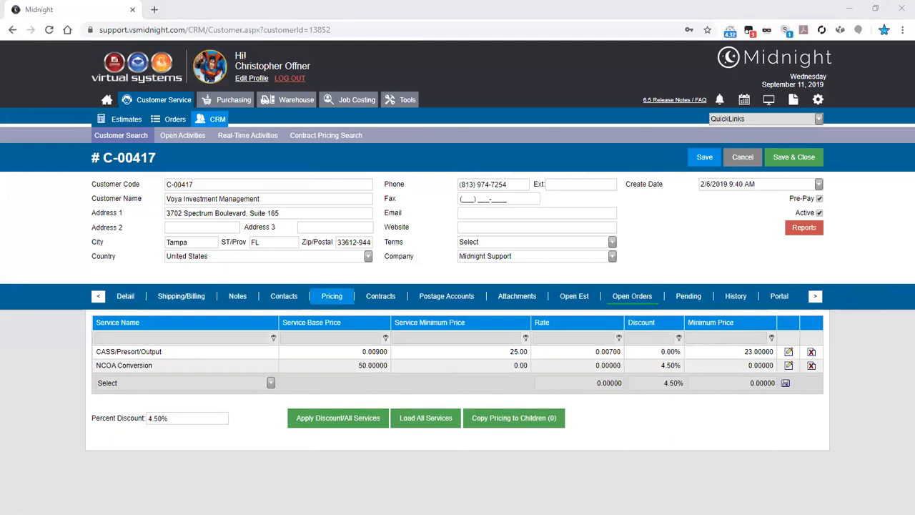
# Consult the price calculation in Notepad, and save and close the Voya Investment Management record
pyautogui.hotkey('alt', 'Tab')
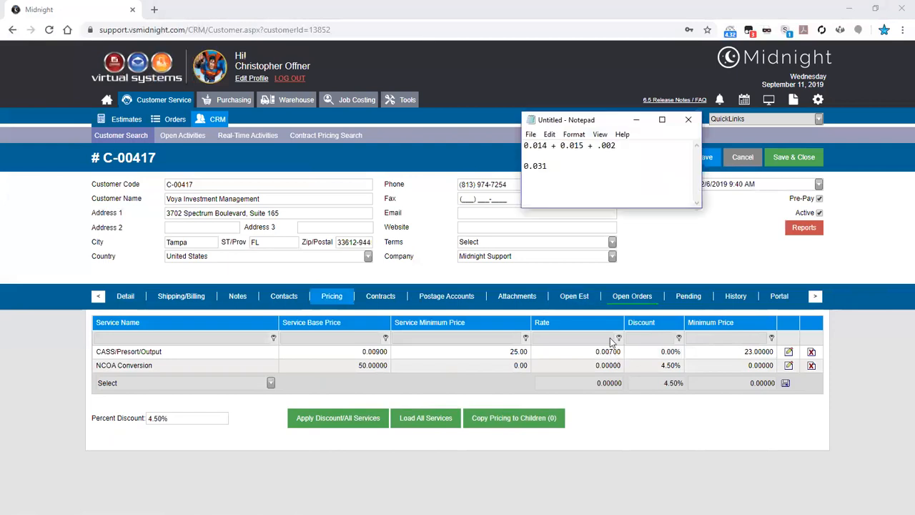
pyautogui.moveTo(547, 146); pyautogui.dragTo(533, 145)
pyautogui.moveTo(563, 118); pyautogui.dragTo(914, 118)
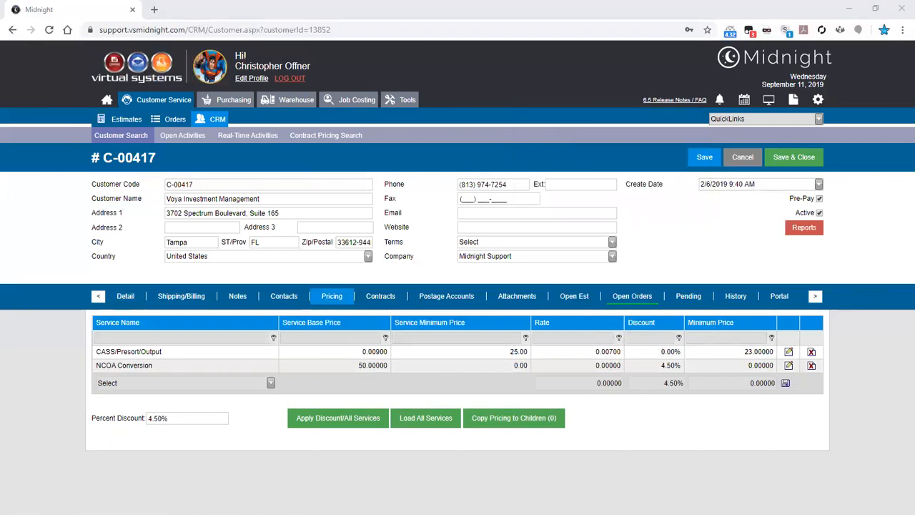
pyautogui.click(851, 335)
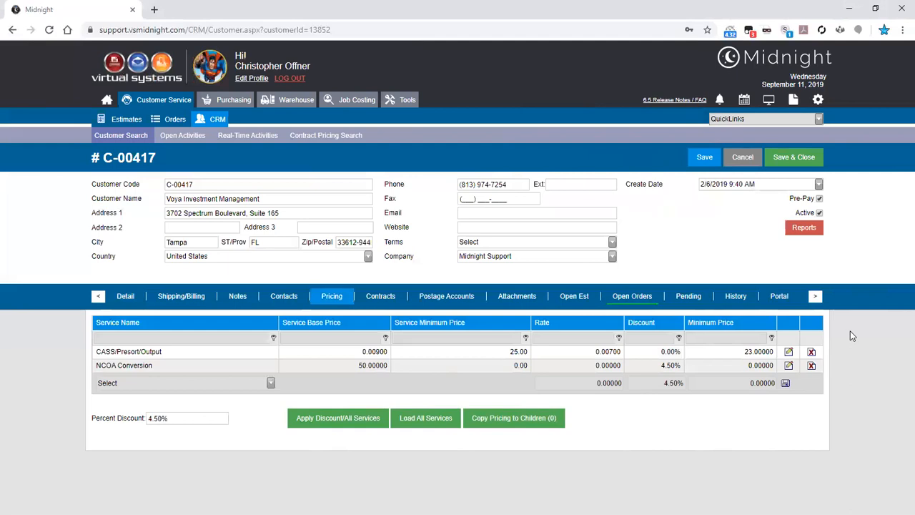
pyautogui.click(788, 158)
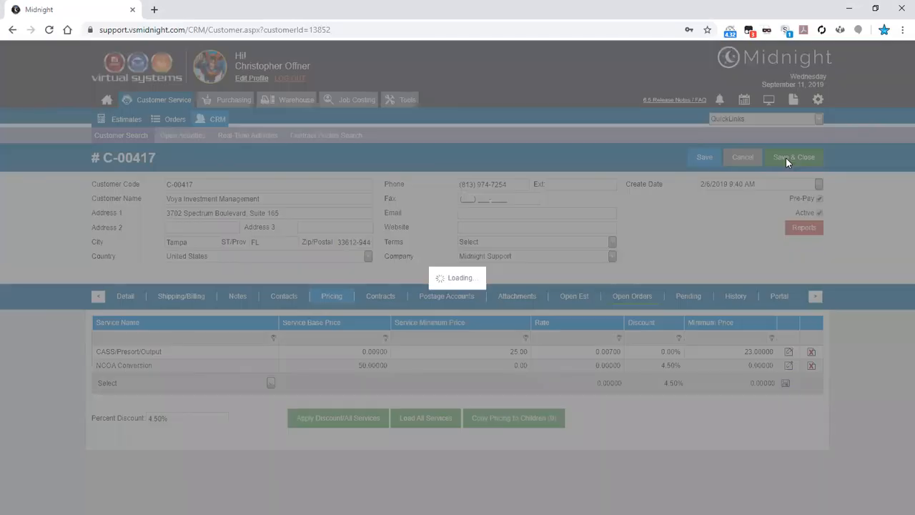
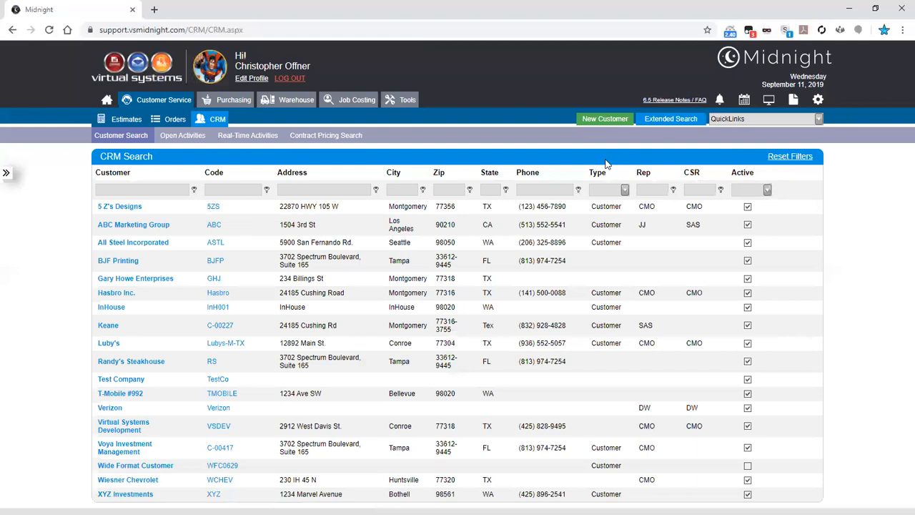
# Start a new contract pricing project in the CRM with Voya Investment Management as the customer
pyautogui.click(312, 129)
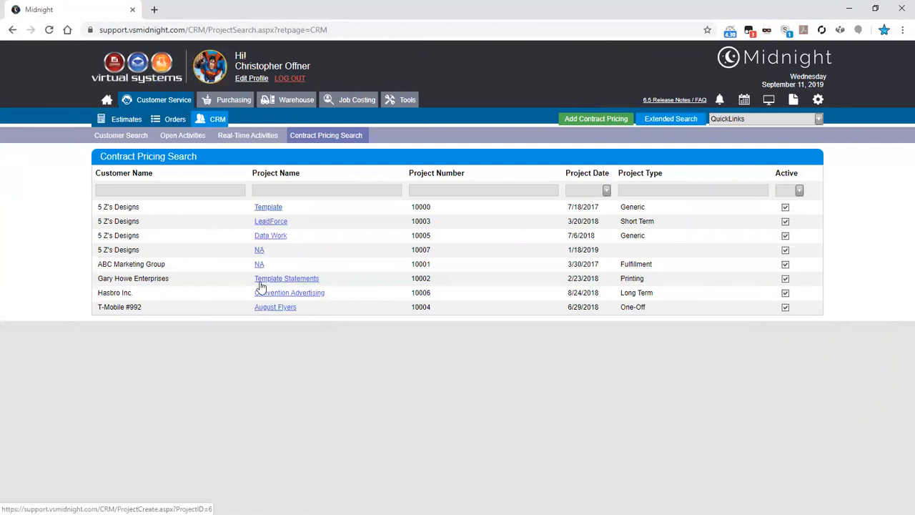
pyautogui.click(596, 119)
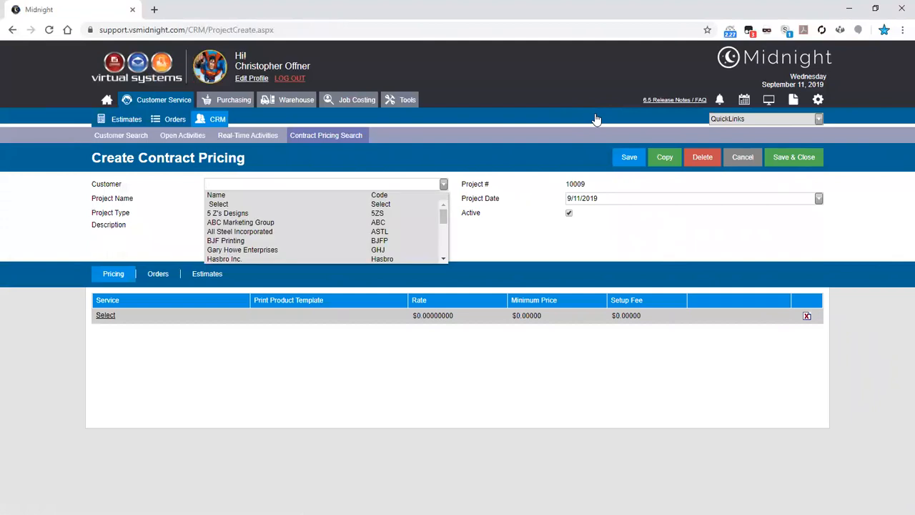
pyautogui.moveTo(443, 217); pyautogui.dragTo(443, 237)
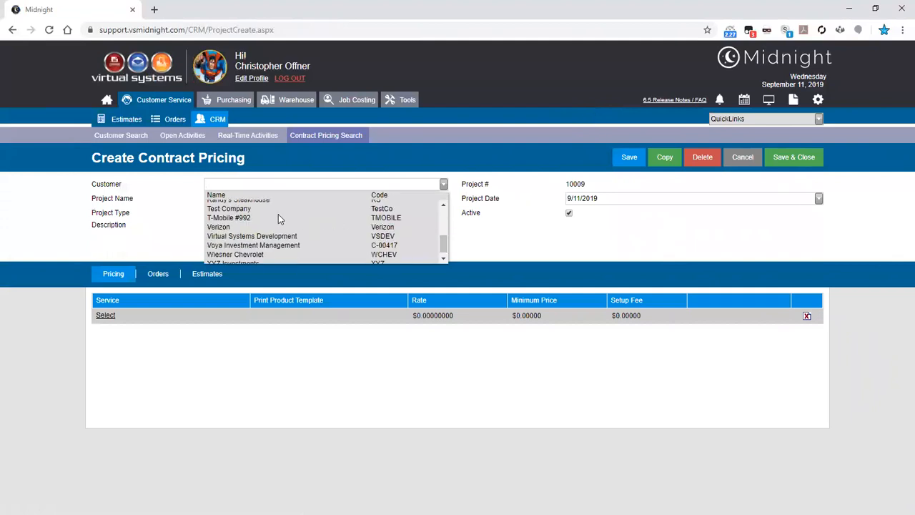
pyautogui.click(263, 241)
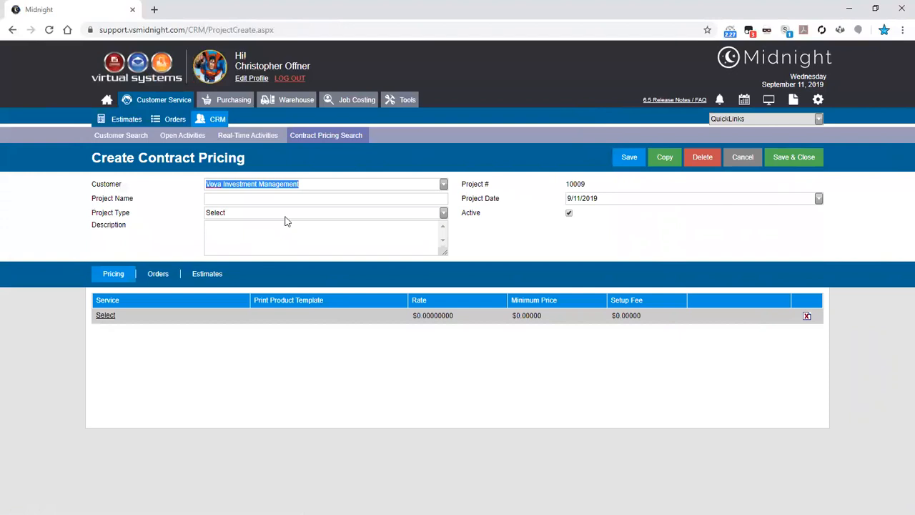
# Name the project "9-2019 Skate Contract" and set its project type to Generic
pyautogui.press('Tab')
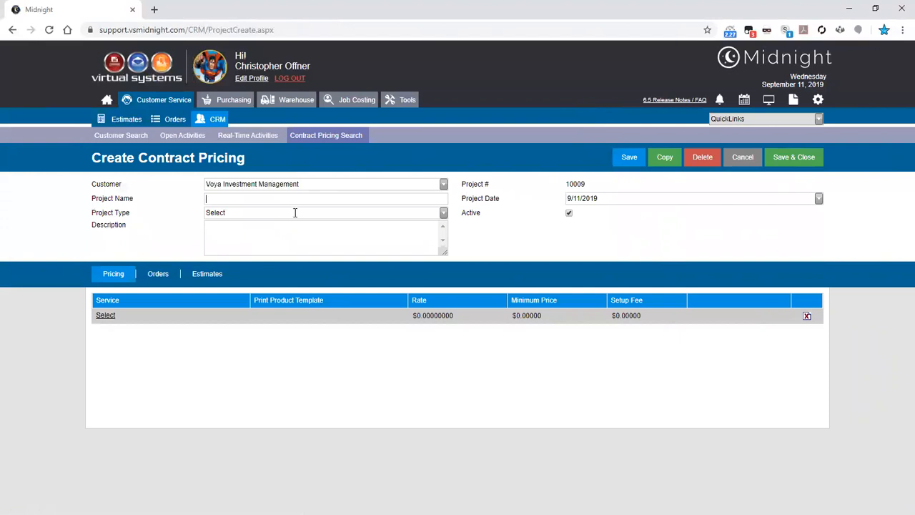
pyautogui.write('9-2019 Skate Contract')
pyautogui.click(294, 212)
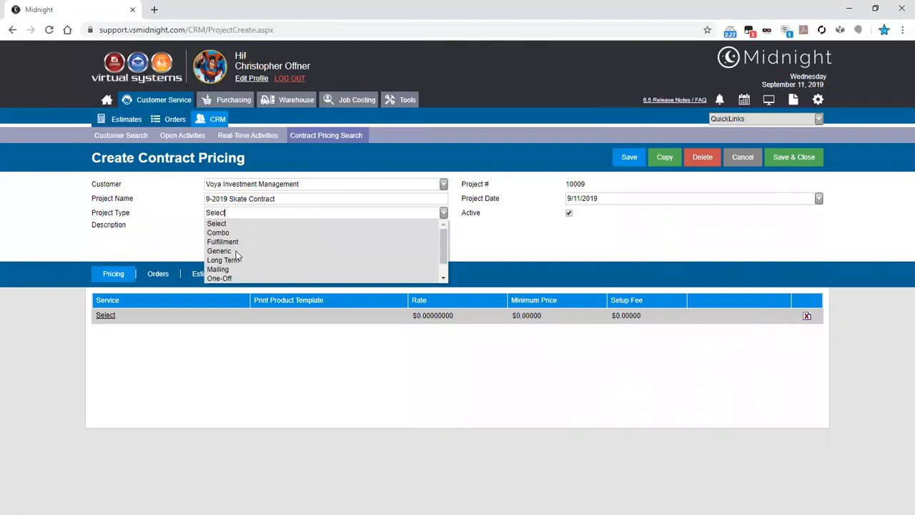
pyautogui.click(238, 247)
pyautogui.press('Tab')
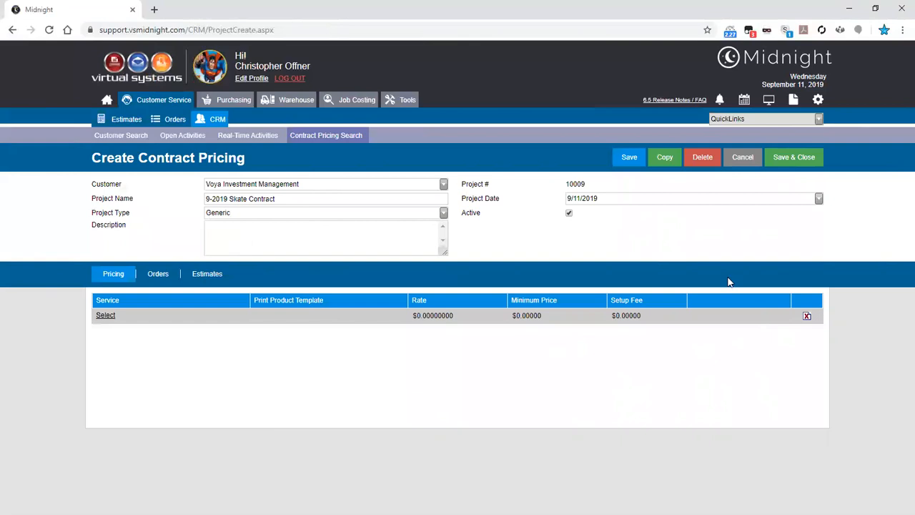
# Add the CR - GraphicDes service to the contract pricing with a rate of 52.55
pyautogui.click(105, 316)
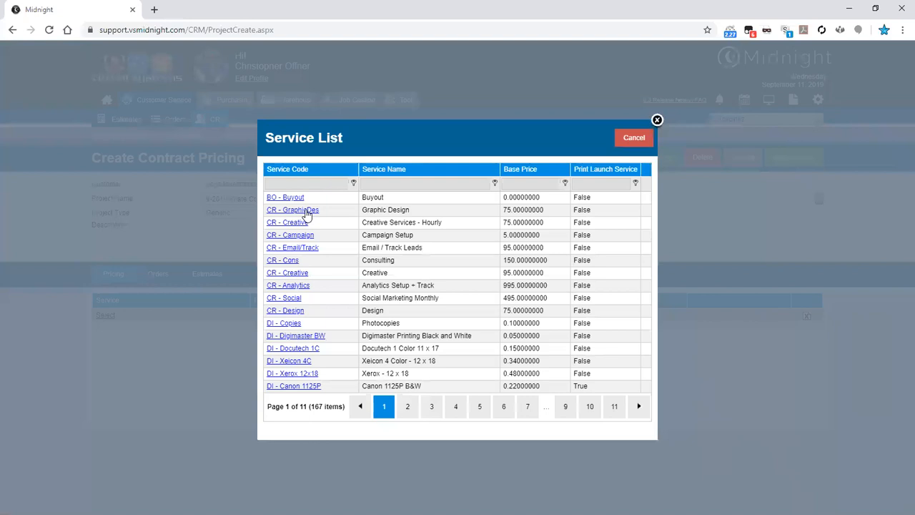
pyautogui.click(312, 210)
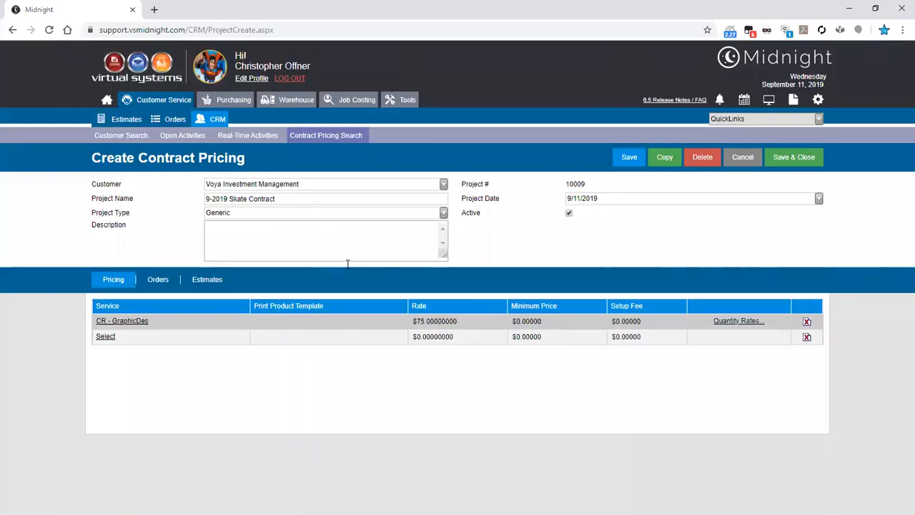
pyautogui.press('Right')
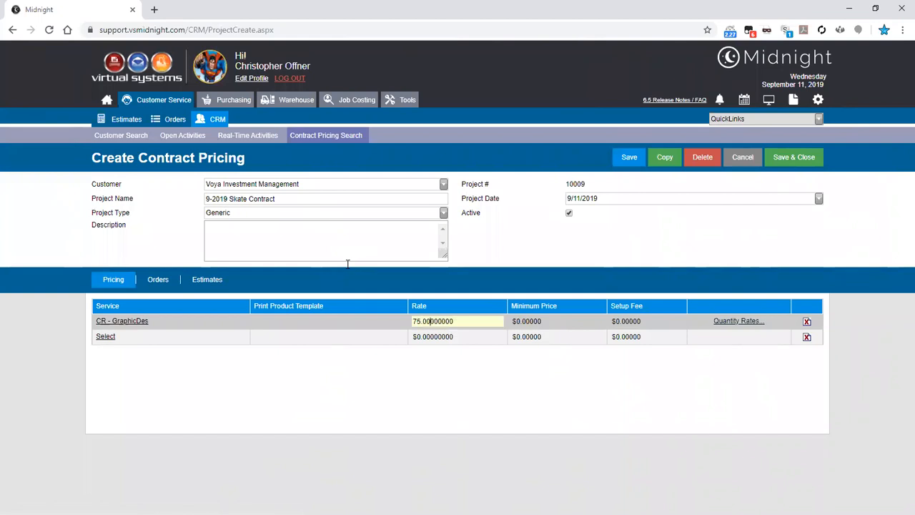
pyautogui.hotkey('shift', 'Left')
pyautogui.hotkey('shift', 'Left')
pyautogui.hotkey('shift', 'Left')
pyautogui.hotkey('shift', 'Left')
pyautogui.hotkey('shift', 'Left')
pyautogui.hotkey('shift', 'Left')
pyautogui.write('52.55')
# Add the CR - Analytics service to the contract pricing with a rate of 898
pyautogui.click(109, 332)
pyautogui.click(104, 337)
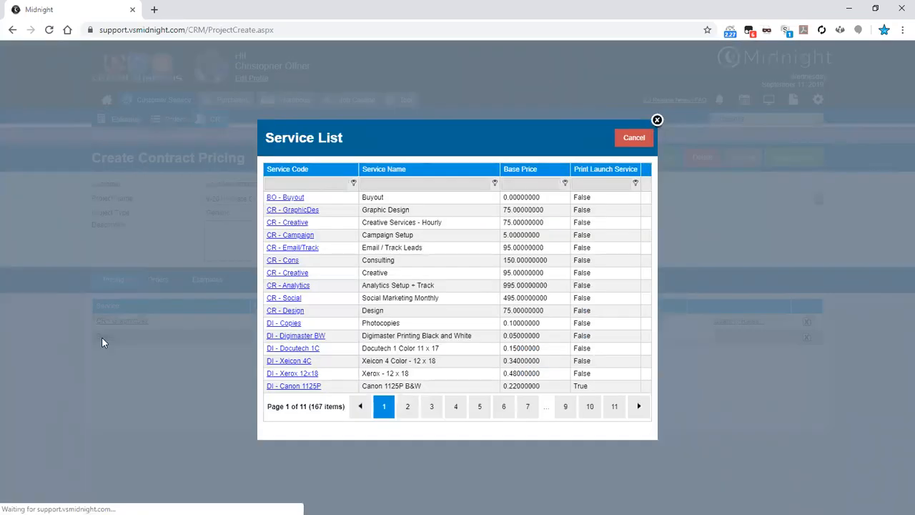
pyautogui.click(301, 290)
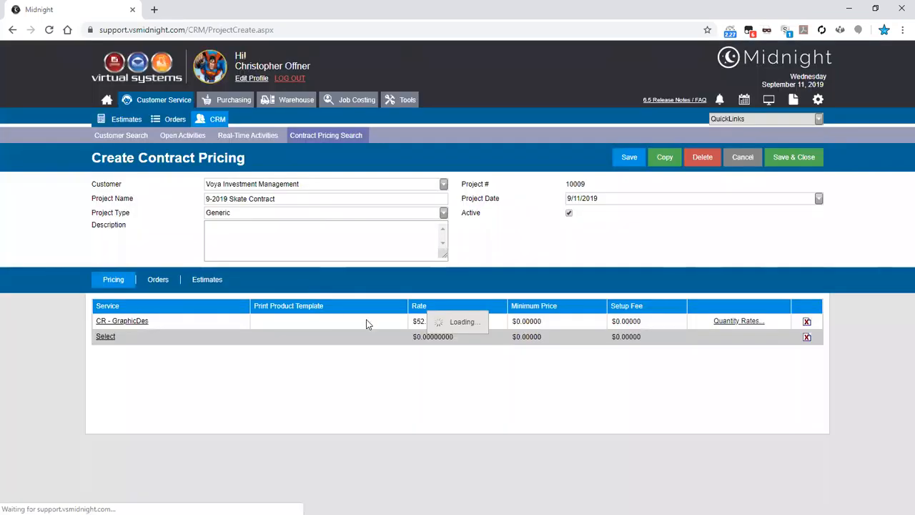
pyautogui.write('898')
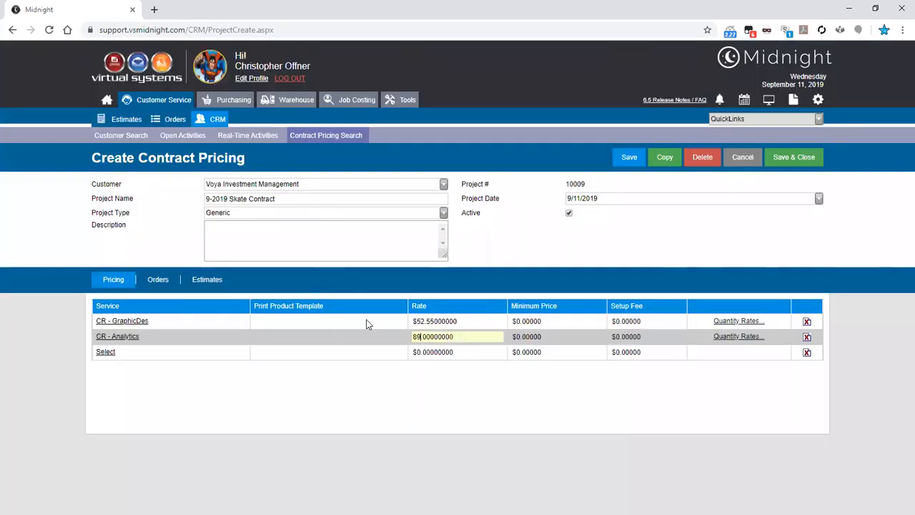
pyautogui.press('Return')
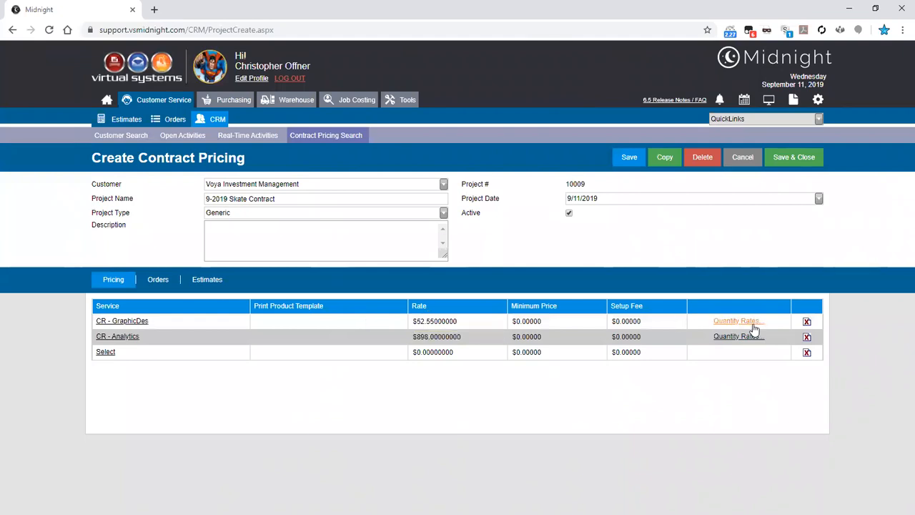
# Add the FF - Collate service to the contract pricing
pyautogui.click(99, 353)
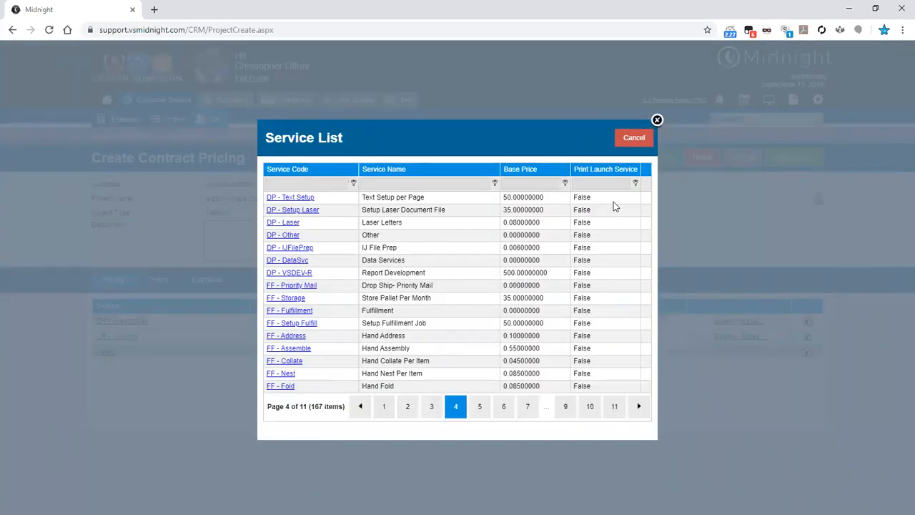
pyautogui.click(289, 361)
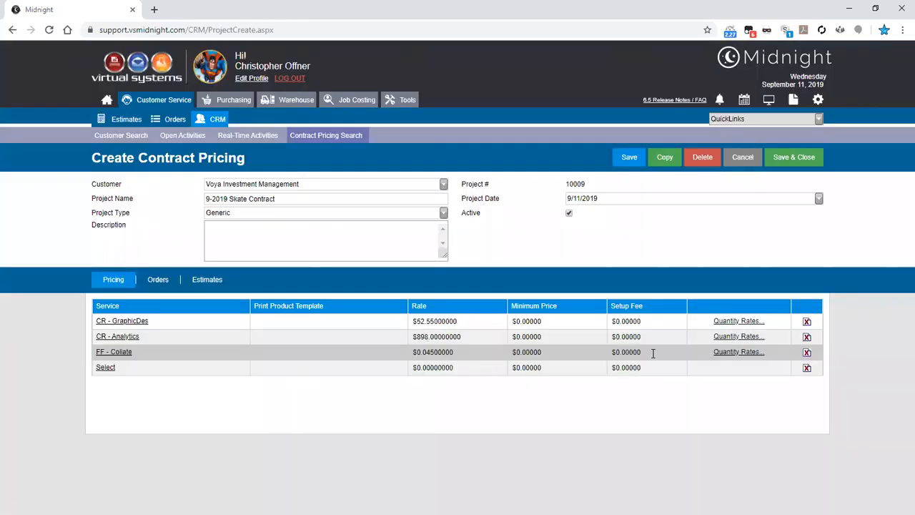
pyautogui.click(653, 353)
# Add a quantity rate of 0.45 for quantities 0 to 1,000 to the FF - Collate service
pyautogui.click(749, 360)
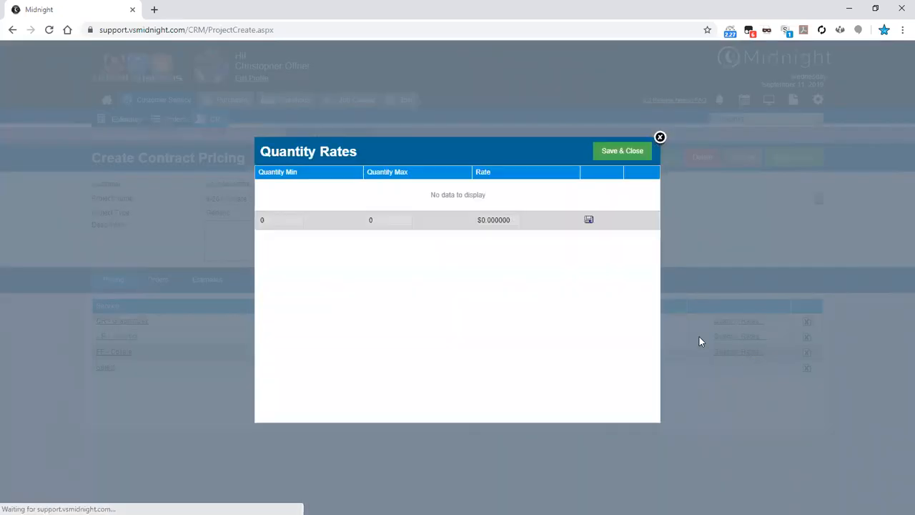
pyautogui.press('Tab')
pyautogui.write('1000')
pyautogui.press('Tab')
pyautogui.write('.45')
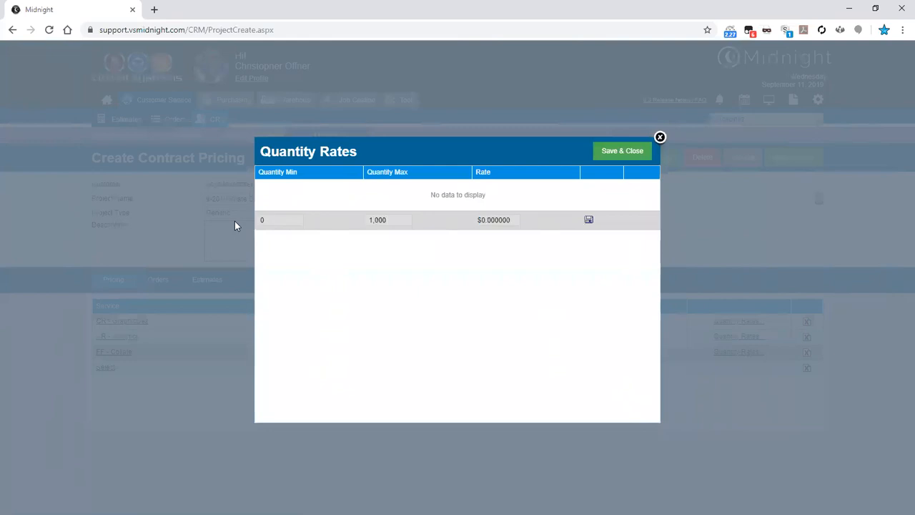
pyautogui.press('Return')
# Add a second FF - Collate quantity rate of 0.35 for 1,001 to 2,000, and save the quantity rates
pyautogui.write('1001')
pyautogui.press('Tab')
pyautogui.write('2000')
pyautogui.press('Tab')
pyautogui.write('.35')
pyautogui.press('Return')
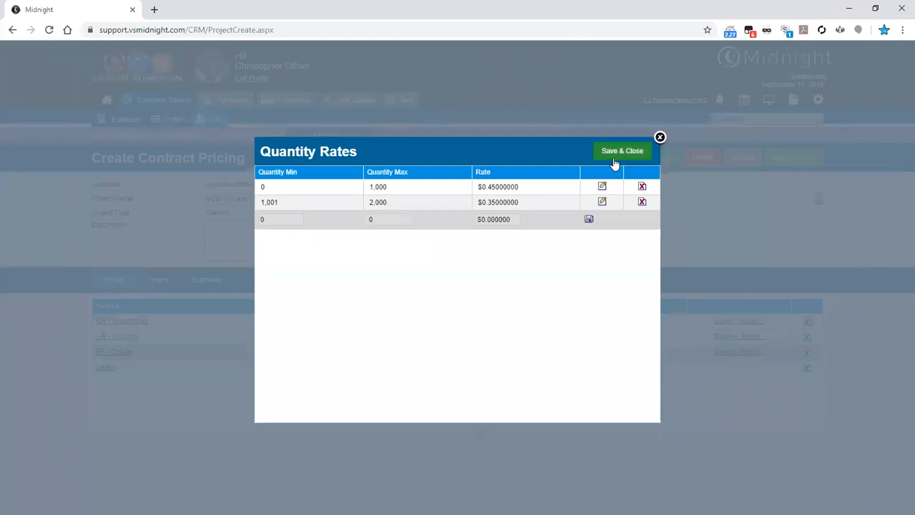
pyautogui.click(614, 160)
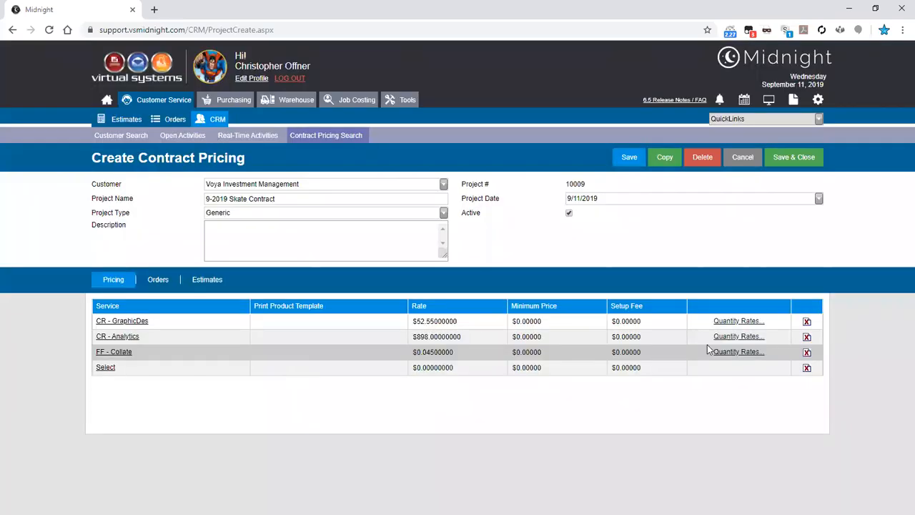
# Set the FF - Collate service's rate to 0.55, and save and close the contract pricing project
pyautogui.click(658, 352)
pyautogui.hotkey('shift', 'Left')
pyautogui.hotkey('shift', 'Left')
pyautogui.write('55')
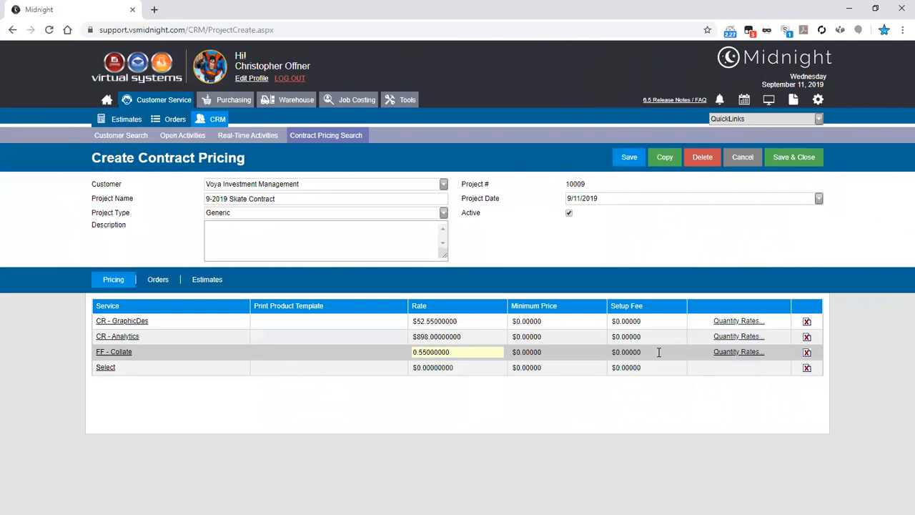
pyautogui.press('Return')
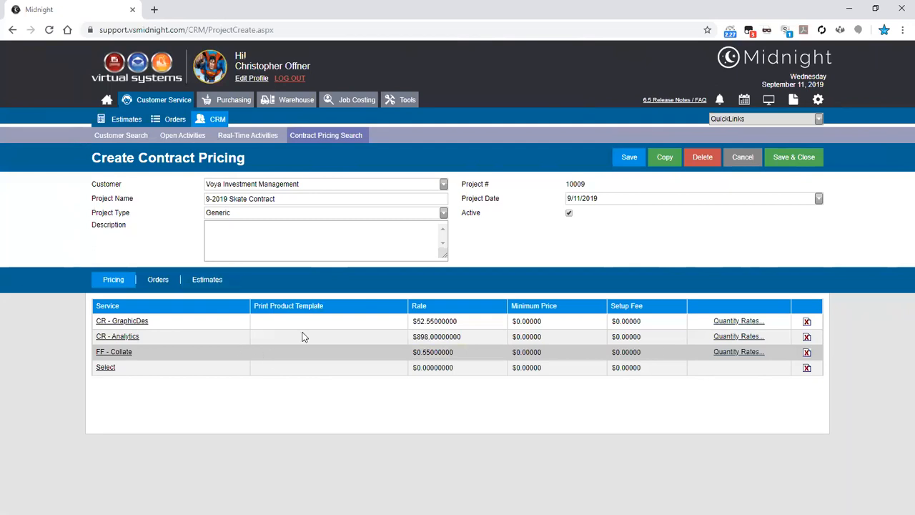
pyautogui.click(772, 166)
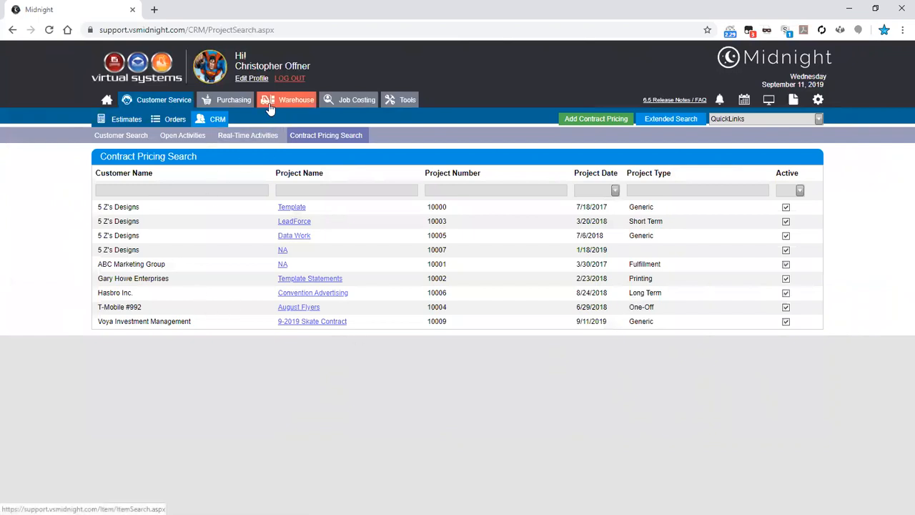
# Create a new estimate with Voya Investment Management as the customer
pyautogui.click(143, 122)
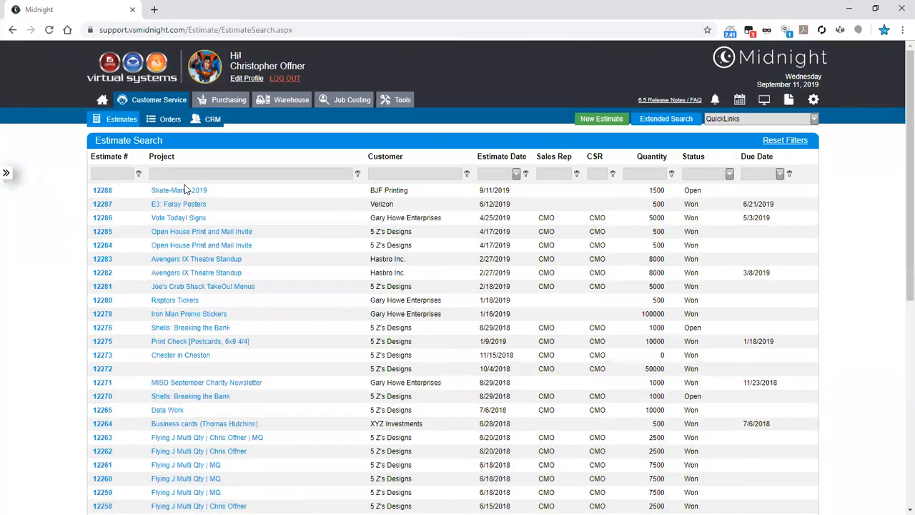
pyautogui.click(602, 119)
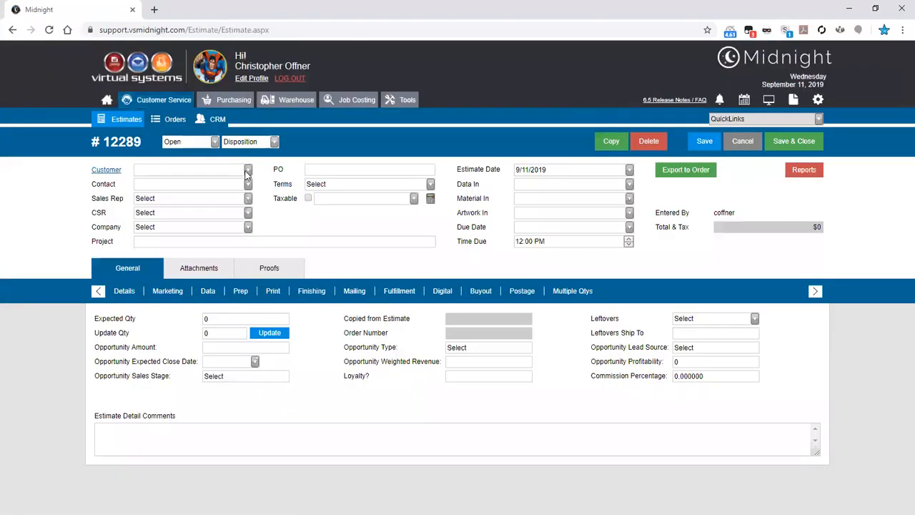
pyautogui.click(247, 171)
pyautogui.scroll(-2, 300, 227)
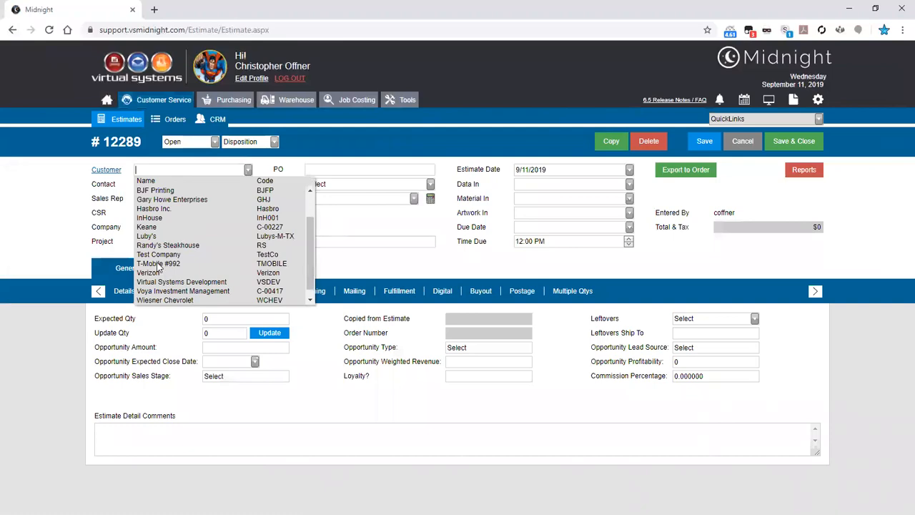
pyautogui.click(160, 291)
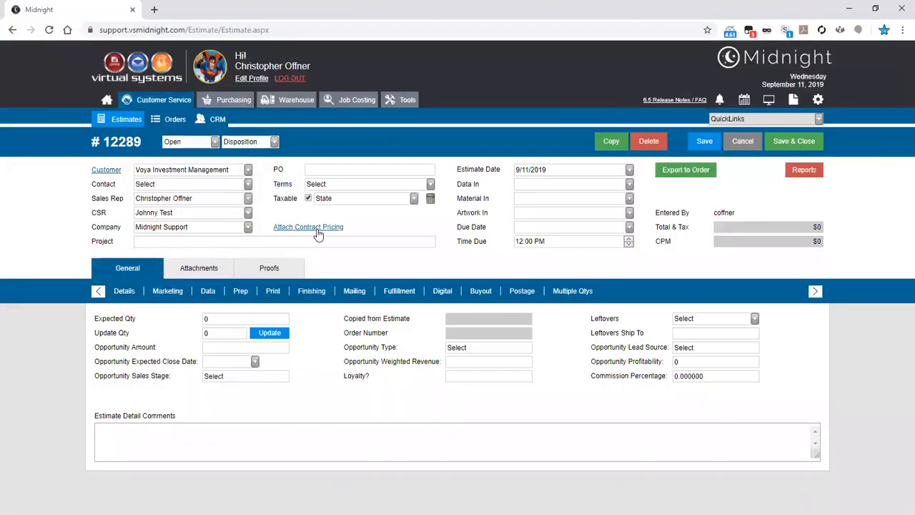
# Attach the 9-2019 Skate Contract pricing project to the estimate
pyautogui.click(319, 233)
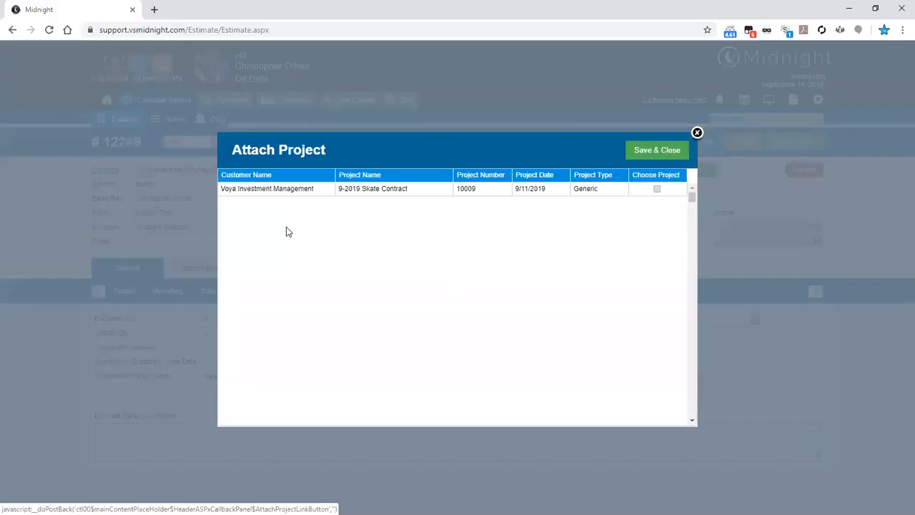
pyautogui.click(657, 189)
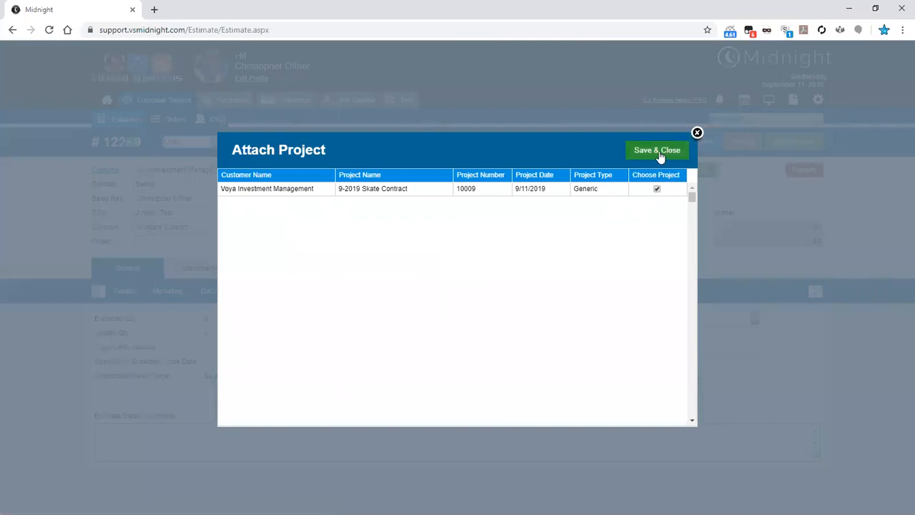
pyautogui.click(657, 153)
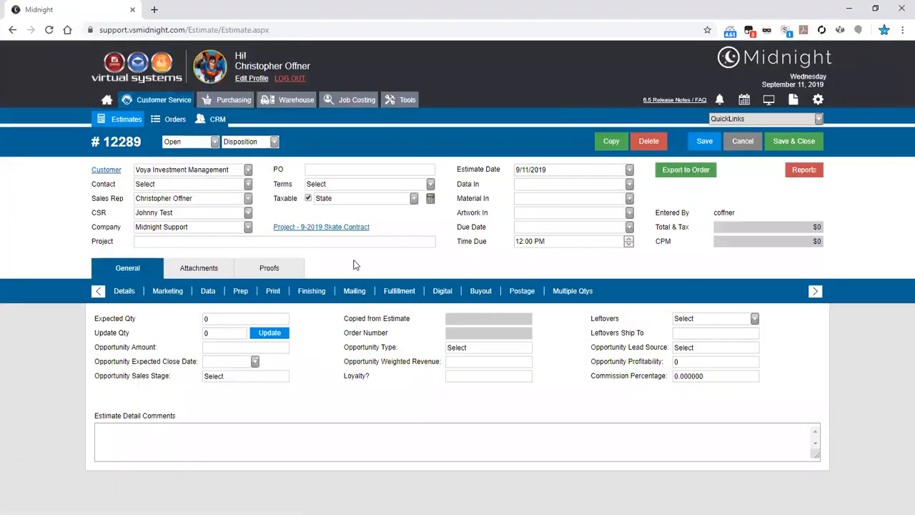
# Set the estimate's expected quantity to 2000 and add the Hemming finishing service
pyautogui.click(240, 319)
pyautogui.write('2000')
pyautogui.click(293, 299)
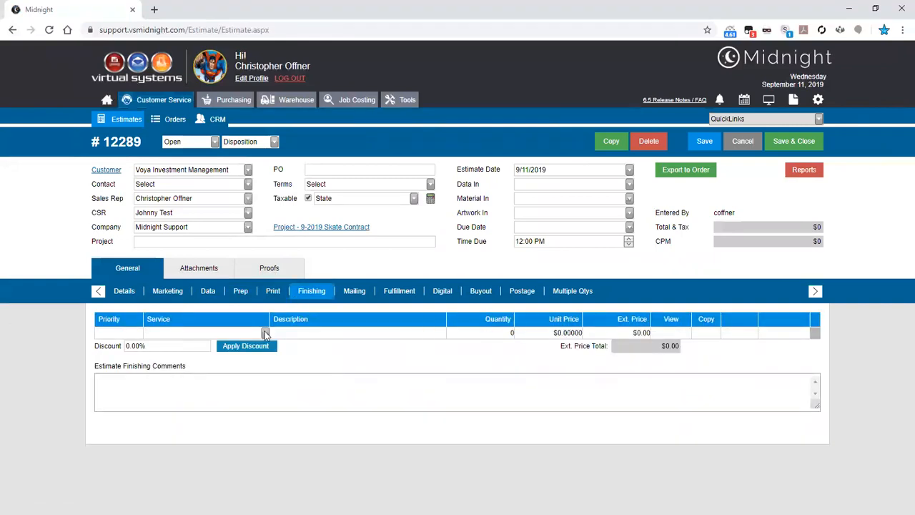
pyautogui.click(266, 333)
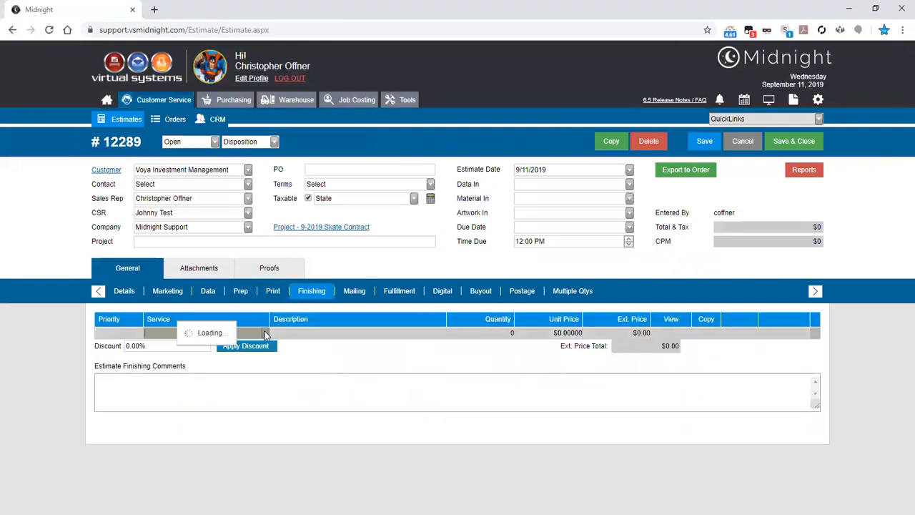
pyautogui.write('Hemming')
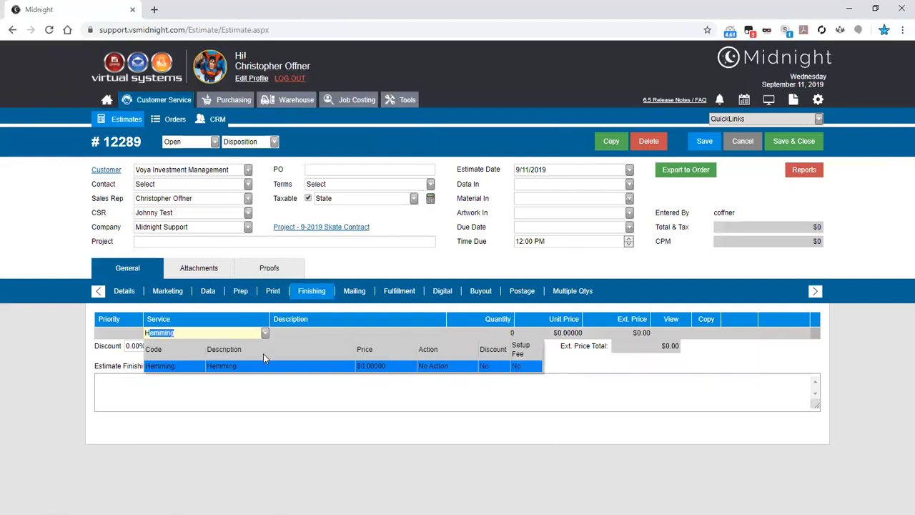
pyautogui.click(260, 366)
# Add the Lettershop Minimum Charge mailing service to the estimate
pyautogui.click(351, 291)
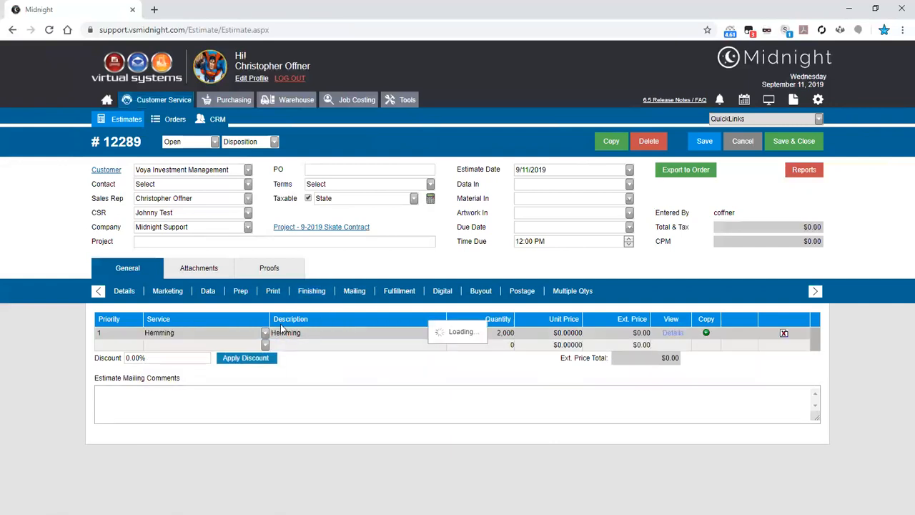
pyautogui.click(265, 333)
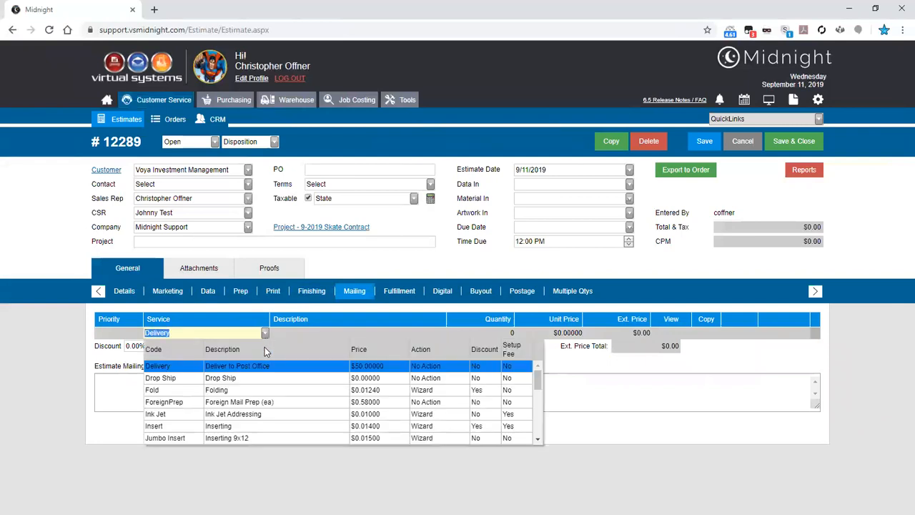
pyautogui.scroll(-4, 311, 402)
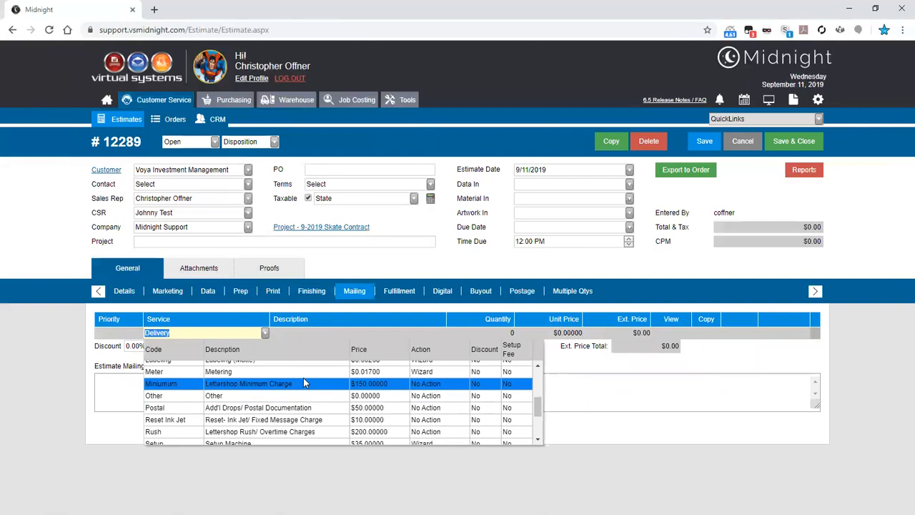
pyautogui.click(303, 383)
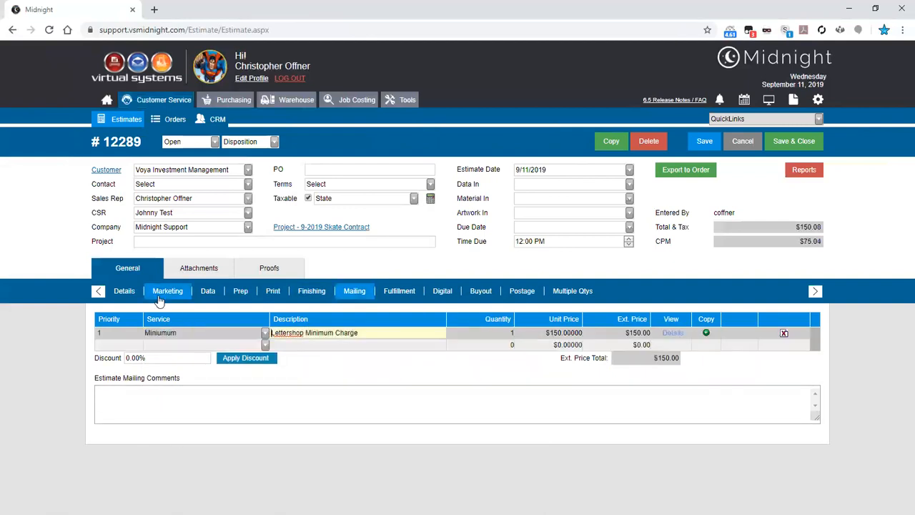
# Add the Analytics Setup + Track marketing service to the estimate
pyautogui.click(266, 334)
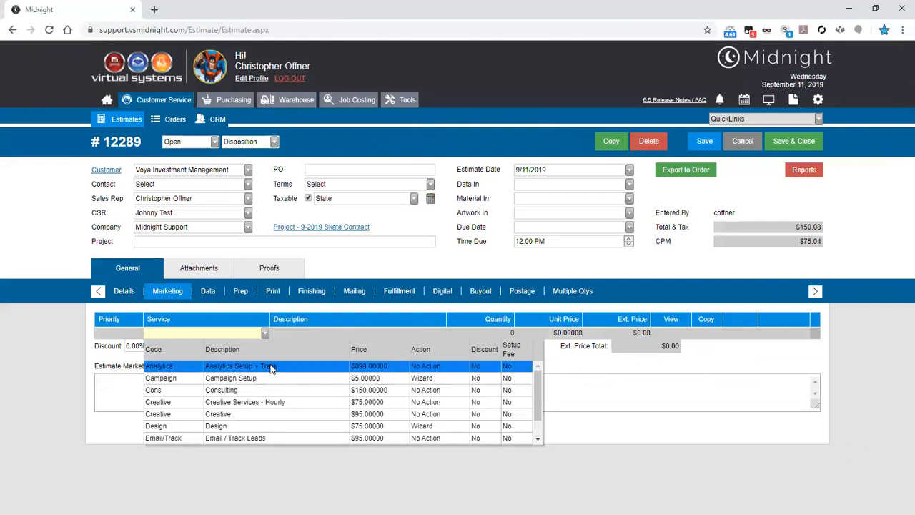
pyautogui.click(271, 367)
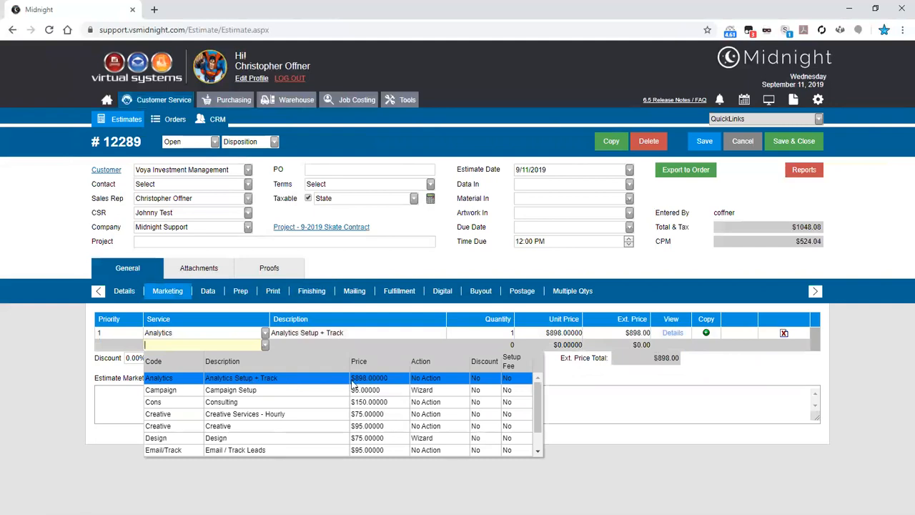
pyautogui.click(355, 311)
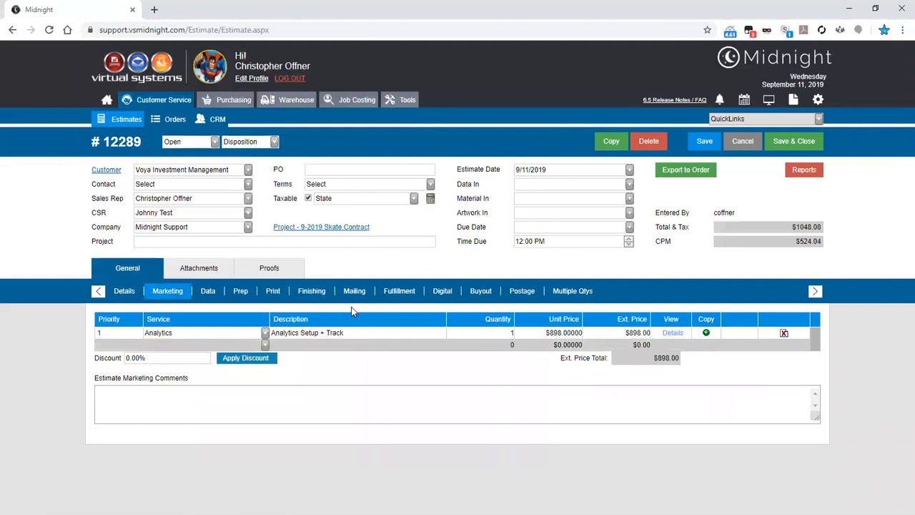
# Detach the 9-2019 Skate Contract pricing project from the estimate
pyautogui.click(354, 247)
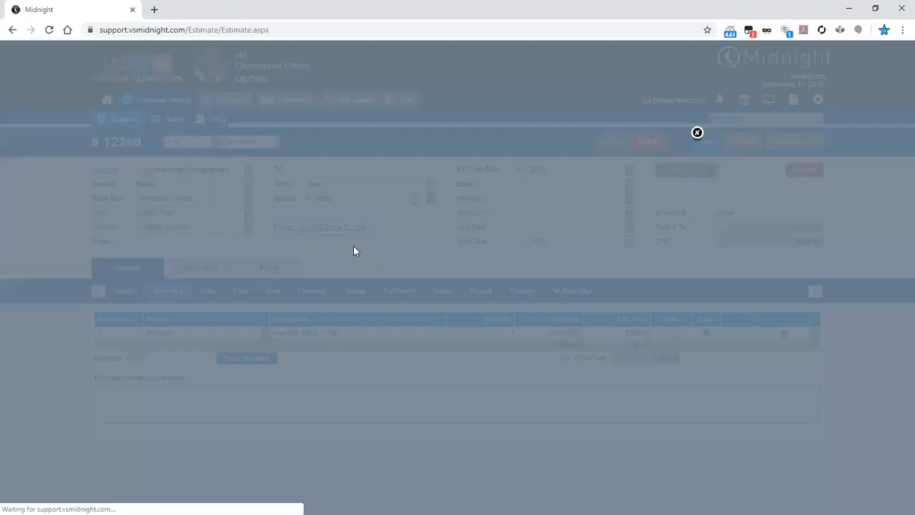
pyautogui.click(657, 189)
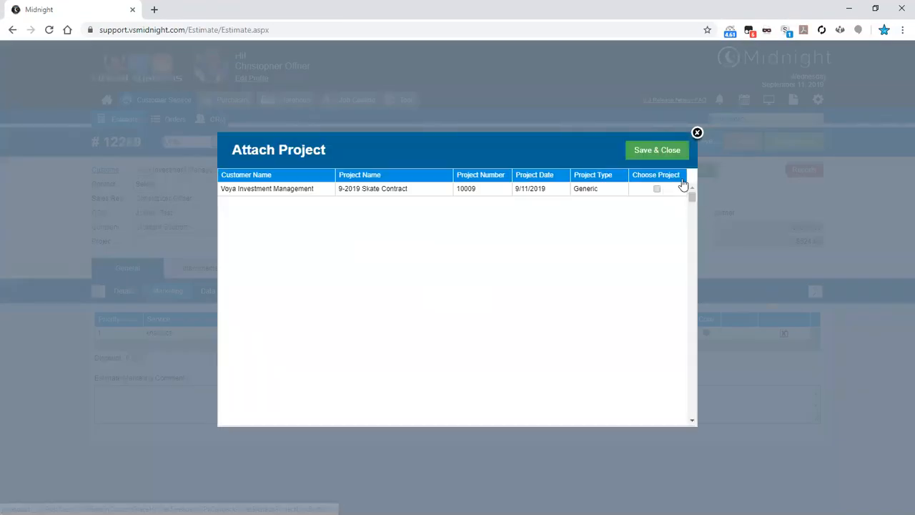
pyautogui.click(655, 153)
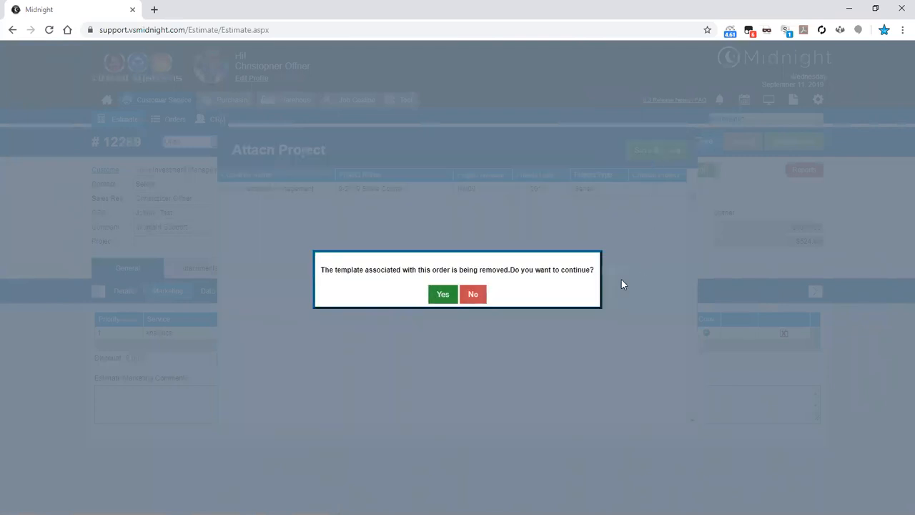
pyautogui.press('Return')
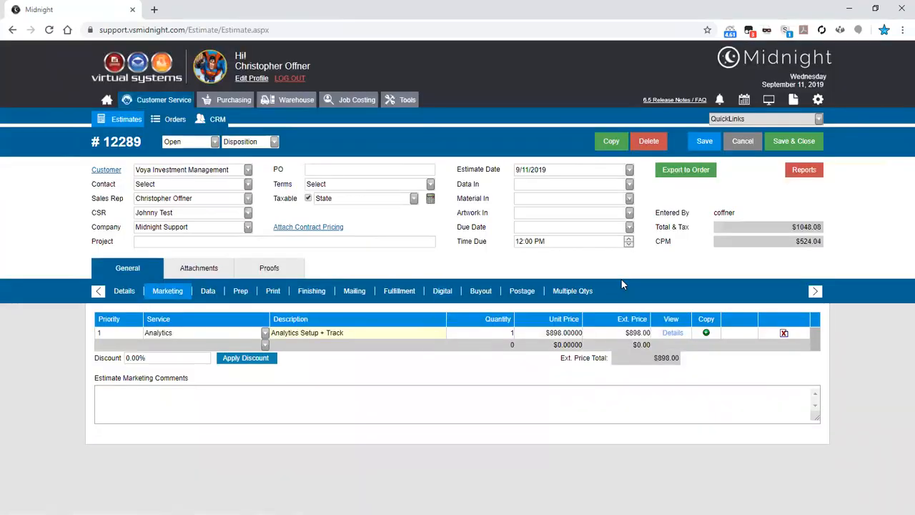
# Add another Analytics Setup + Track marketing service and reattach the 9-2019 Skate Contract project, applying its contract pricing to the services
pyautogui.click(265, 345)
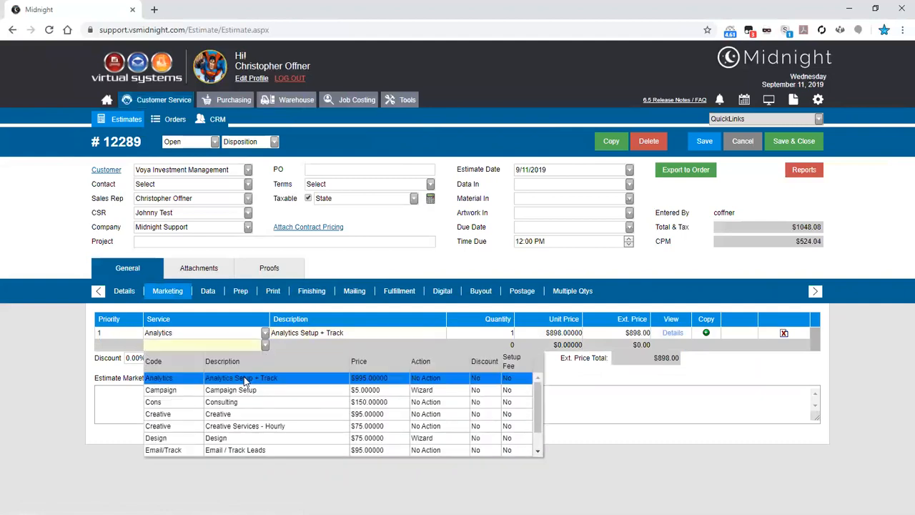
pyautogui.click(244, 377)
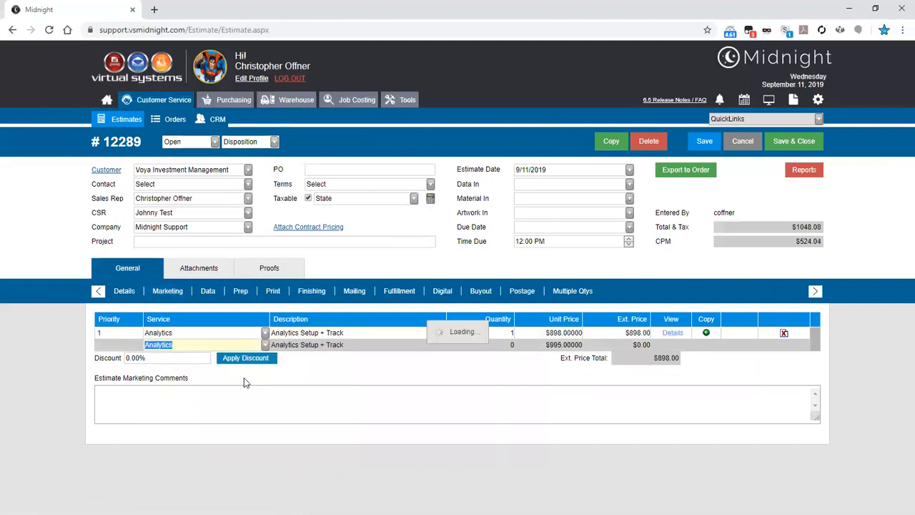
pyautogui.click(312, 227)
pyautogui.click(657, 189)
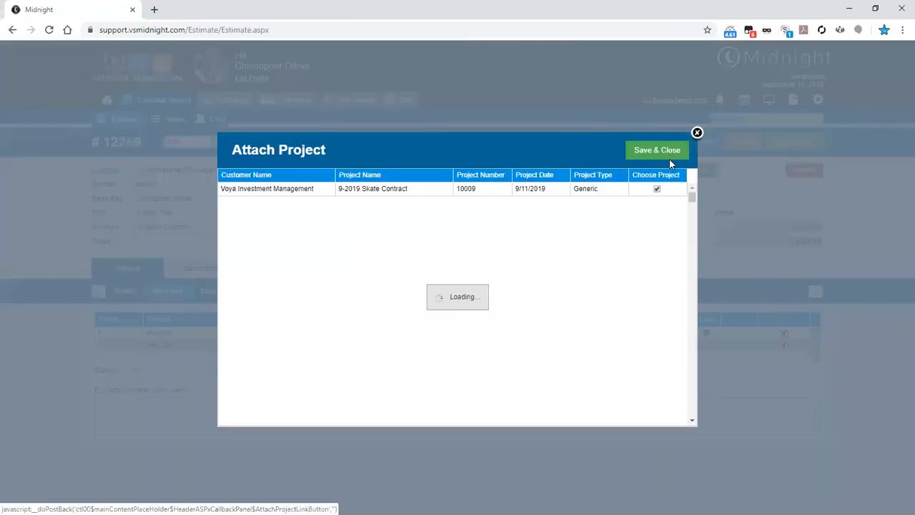
pyautogui.click(657, 151)
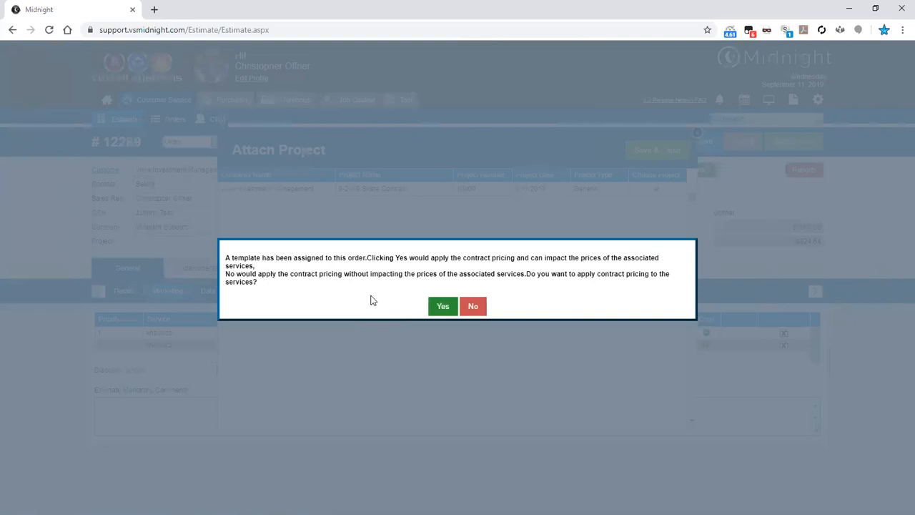
pyautogui.press('Return')
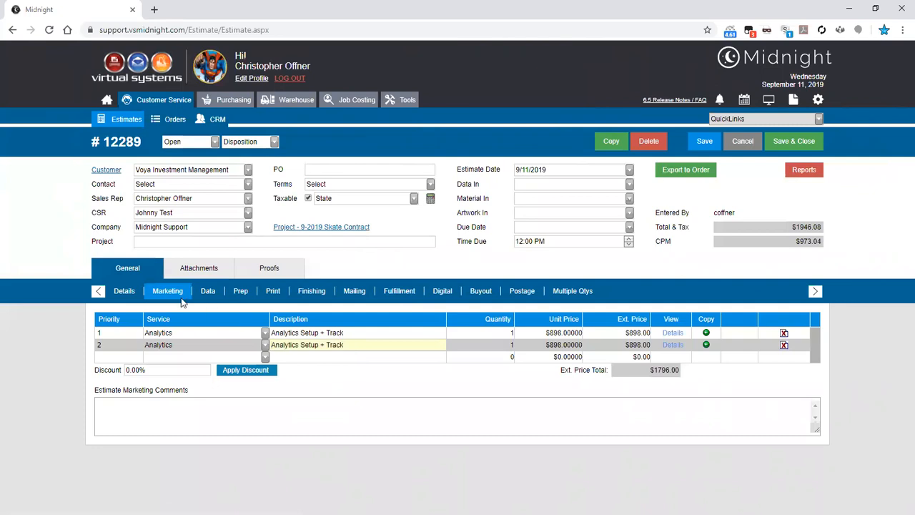
pyautogui.click(130, 292)
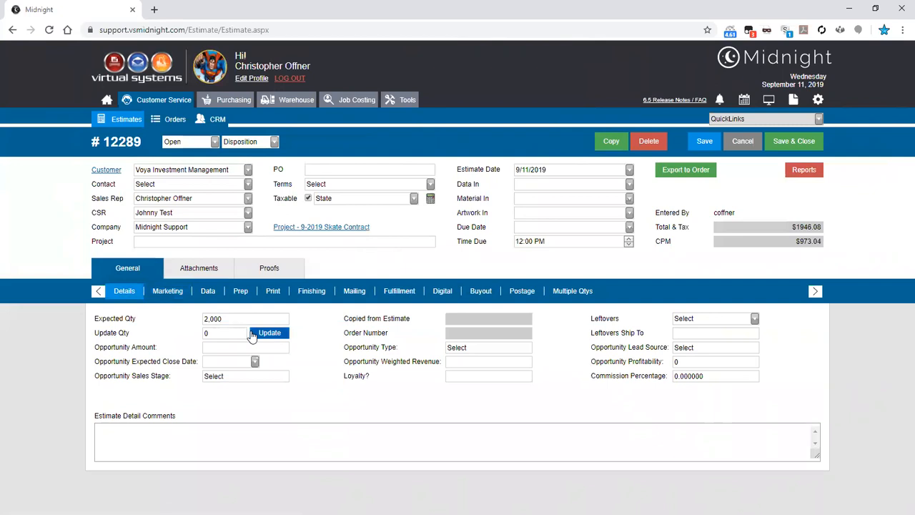
pyautogui.click(327, 295)
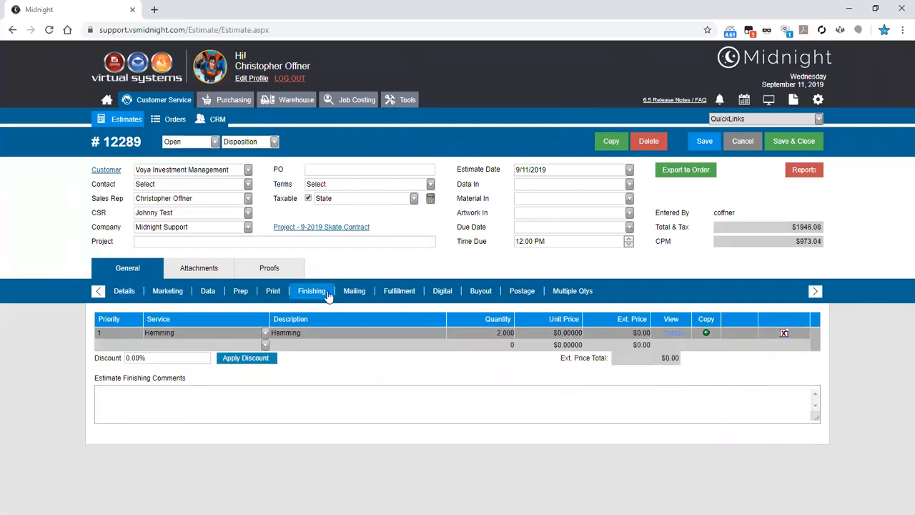
pyautogui.click(277, 296)
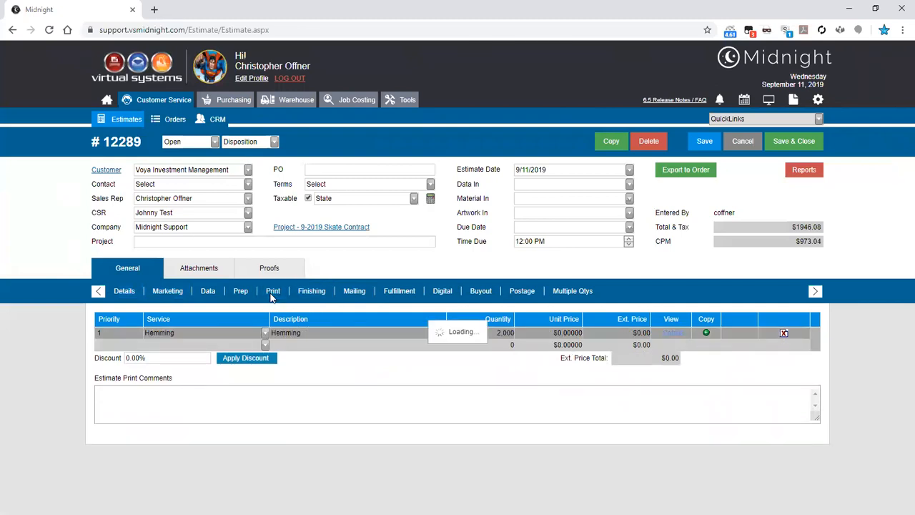
# Apply a 17.5% discount to all marketing services in the estimate
pyautogui.click(186, 296)
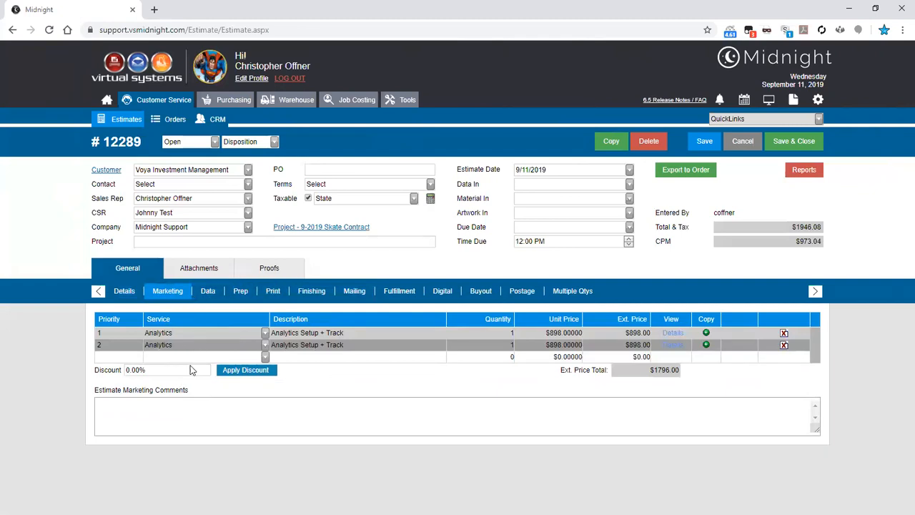
pyautogui.moveTo(189, 370); pyautogui.dragTo(101, 374)
pyautogui.write('17')
pyautogui.moveTo(179, 370); pyautogui.dragTo(105, 390)
pyautogui.write('17.5')
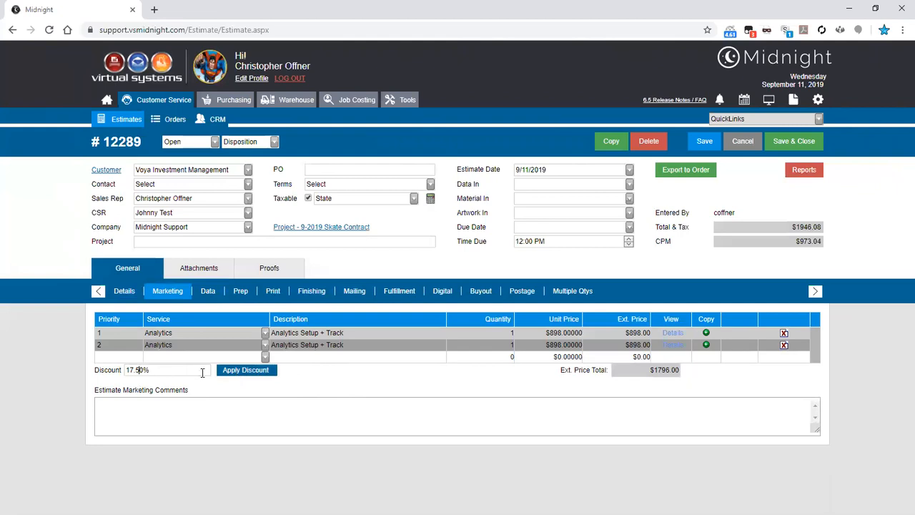
pyautogui.moveTo(169, 371); pyautogui.dragTo(189, 370)
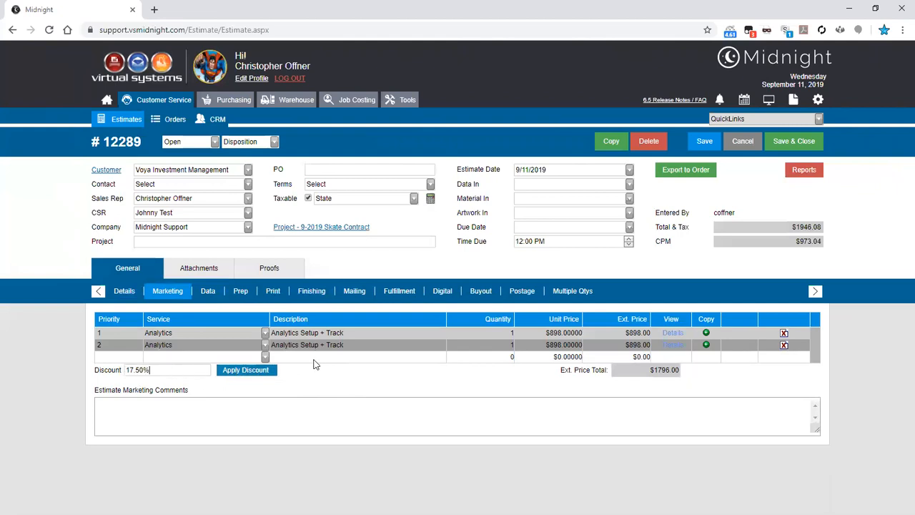
pyautogui.moveTo(555, 333)
pyautogui.mouseDown()
pyautogui.moveTo(579, 333)
pyautogui.moveTo(546, 333)
pyautogui.moveTo(555, 334)
pyautogui.mouseUp()
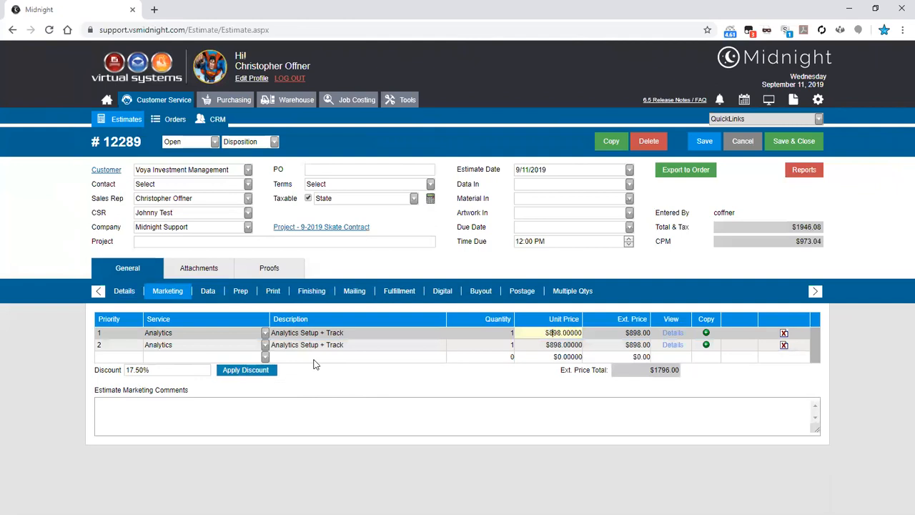
pyautogui.click(259, 374)
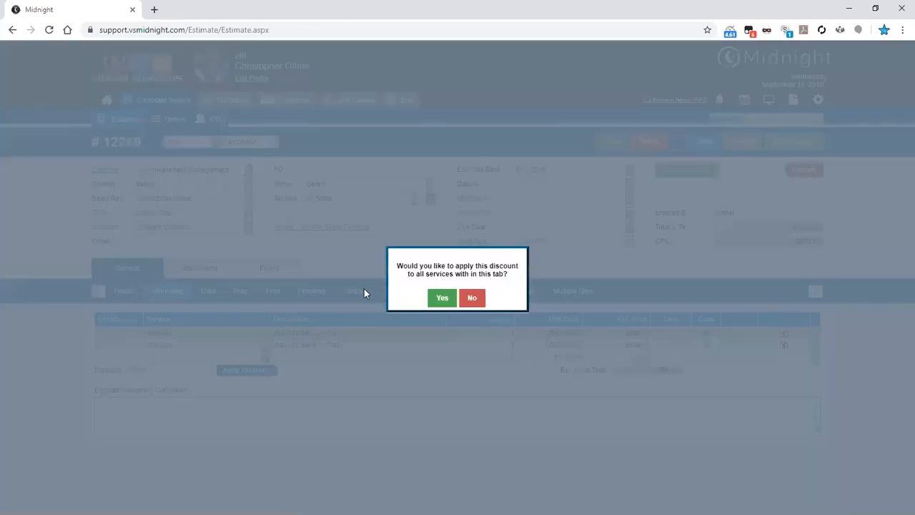
pyautogui.press('Return')
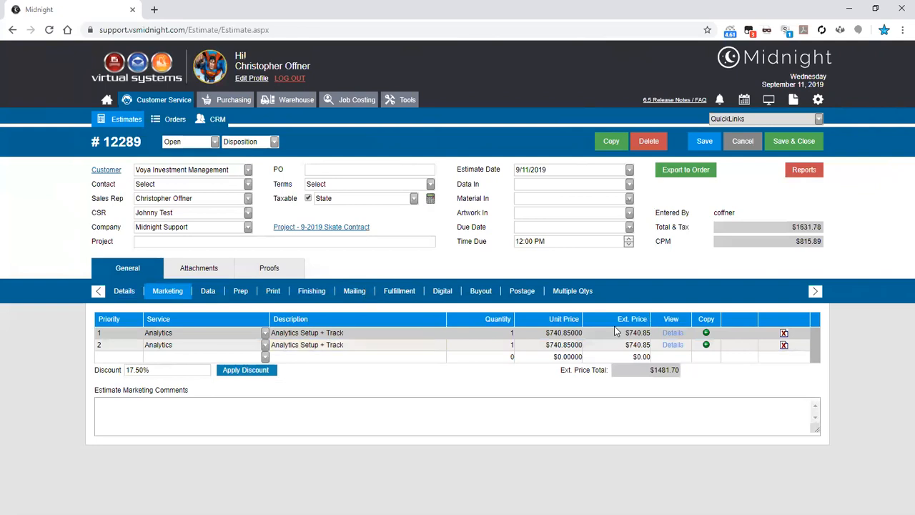
# Check the base price and unit price in the first Analytics service's details, leaving them without saving
pyautogui.click(675, 333)
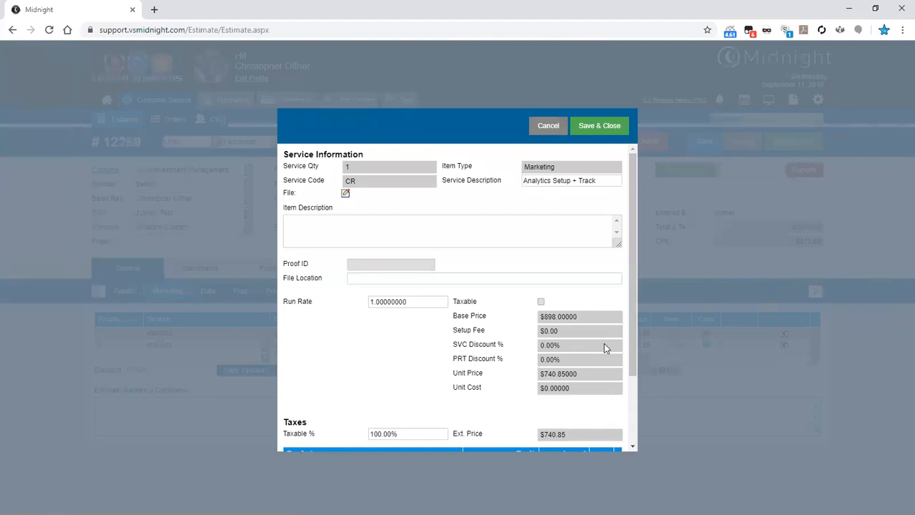
pyautogui.press('Tab')
pyautogui.moveTo(579, 374); pyautogui.dragTo(540, 374)
pyautogui.click(541, 374)
pyautogui.click(548, 125)
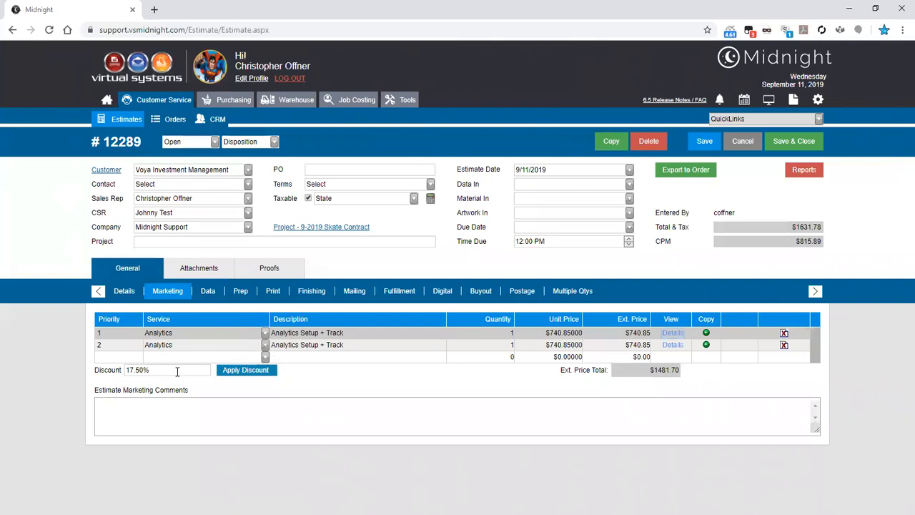
# Apply a -220% discount to the estimate's marketing services and copy the second Analytics line
pyautogui.click(202, 365)
pyautogui.click(129, 370)
pyautogui.write('-')
pyautogui.moveTo(153, 369); pyautogui.dragTo(129, 370)
pyautogui.write('20')
pyautogui.click(224, 371)
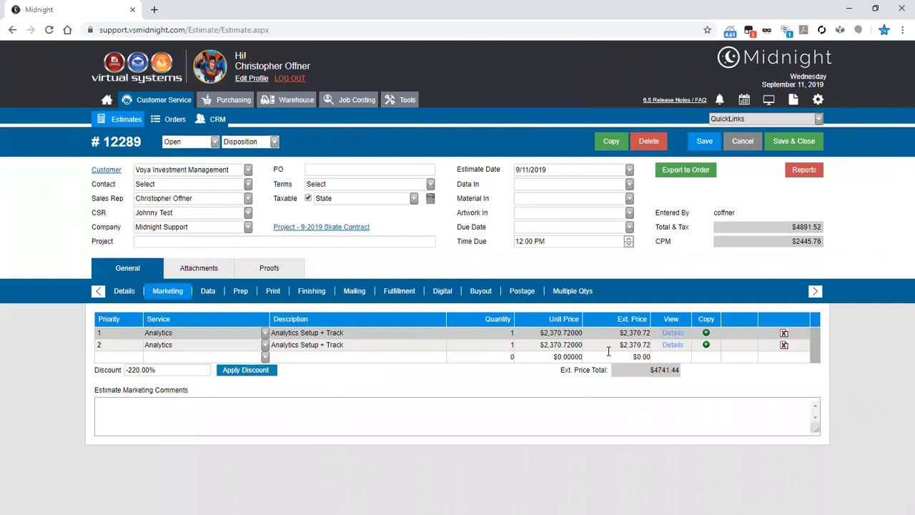
pyautogui.click(707, 345)
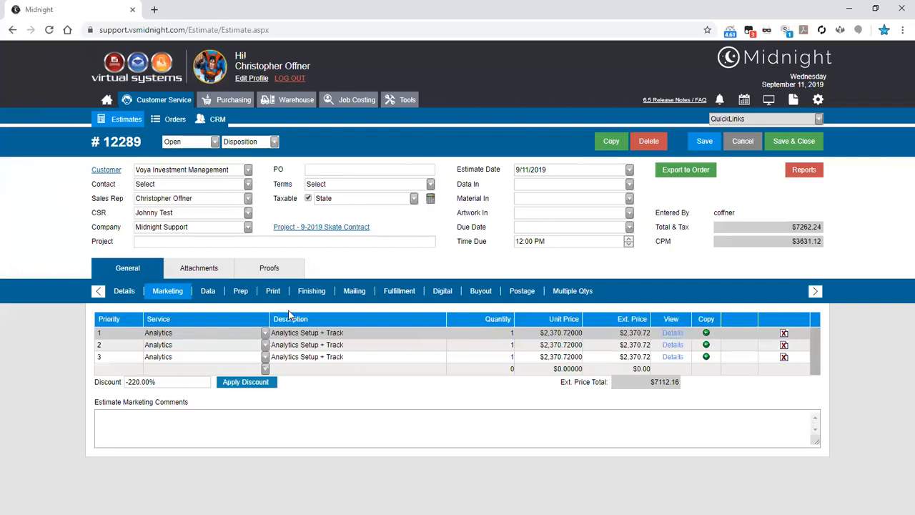
# Open the Estimates/Orders options of the Global Settings
pyautogui.click(676, 175)
pyautogui.click(817, 99)
pyautogui.click(445, 136)
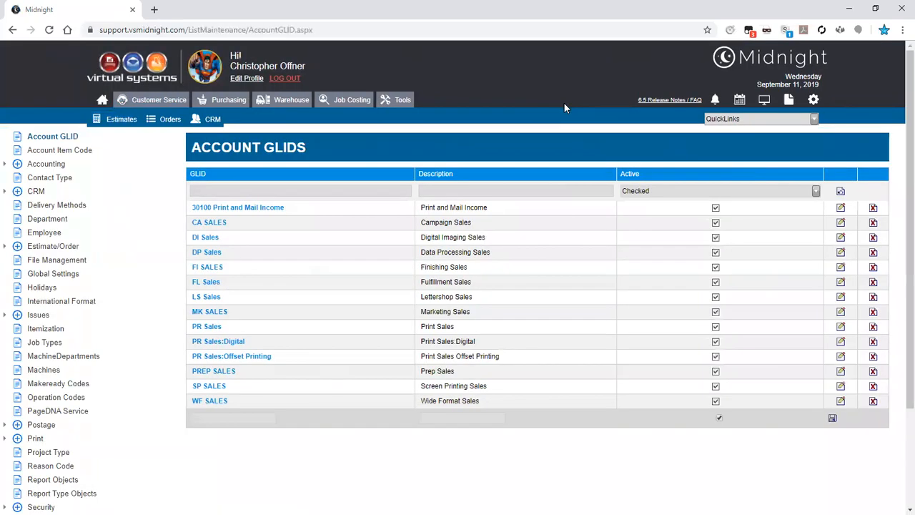
pyautogui.click(76, 278)
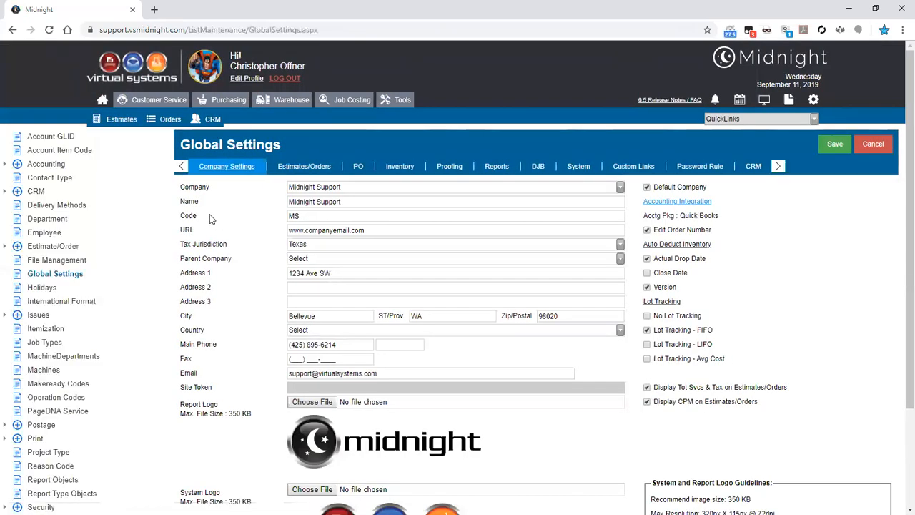
pyautogui.click(294, 169)
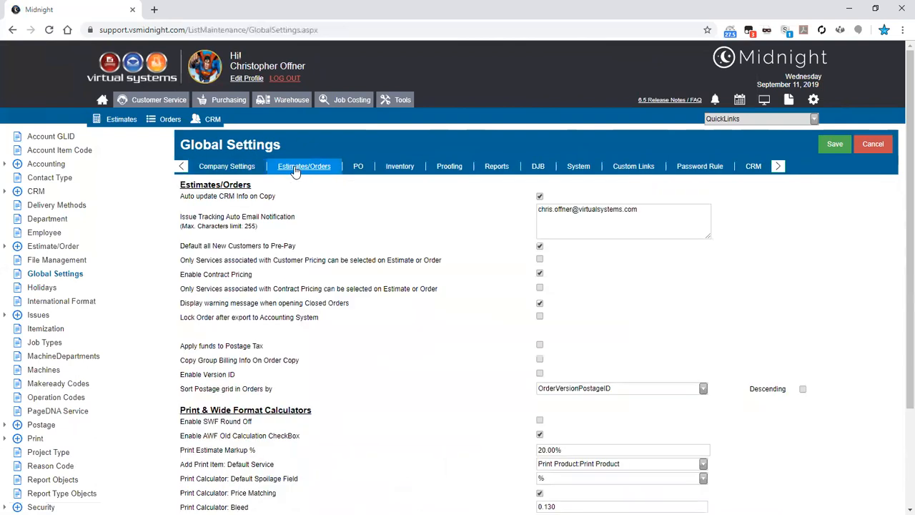
# Examine the global options for customer pricing, contract pricing and copying group billing info on order copy
pyautogui.moveTo(181, 262); pyautogui.dragTo(441, 262)
pyautogui.moveTo(253, 275); pyautogui.dragTo(185, 274)
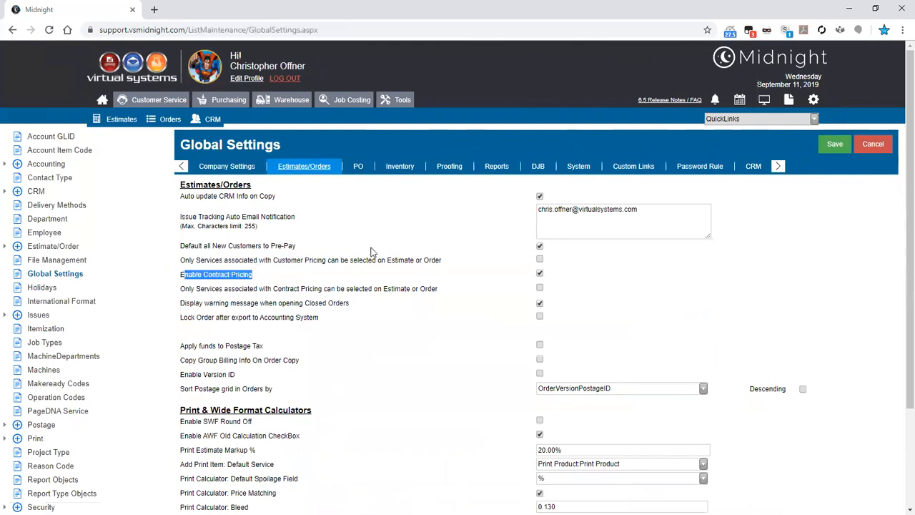
pyautogui.moveTo(180, 262); pyautogui.dragTo(436, 262)
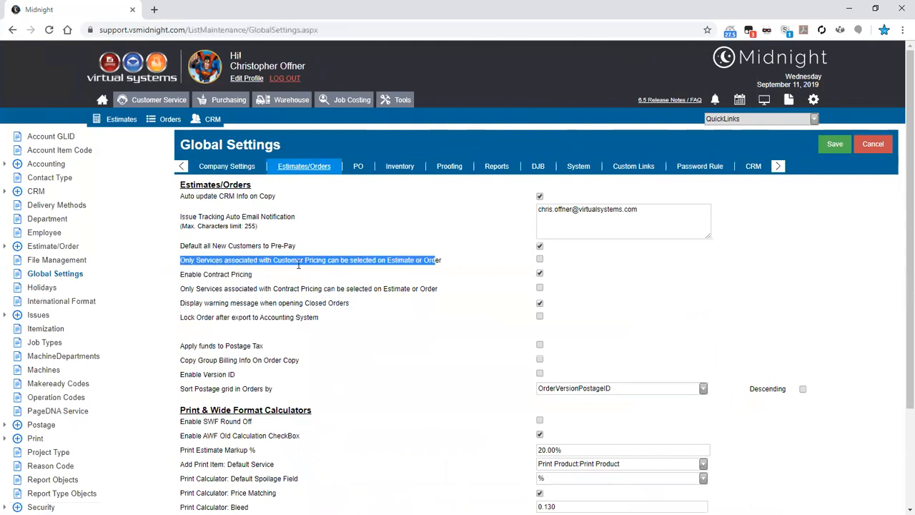
pyautogui.click(366, 262)
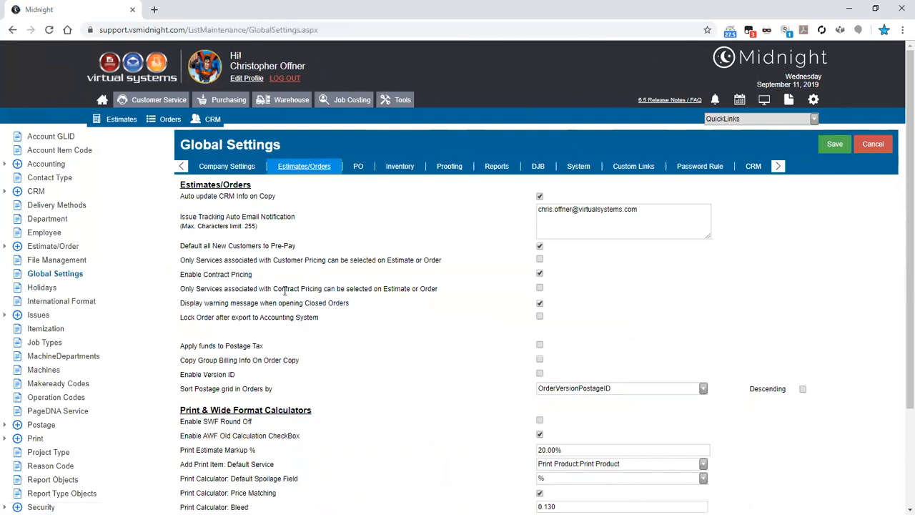
pyautogui.click(369, 296)
pyautogui.moveTo(304, 363); pyautogui.dragTo(184, 370)
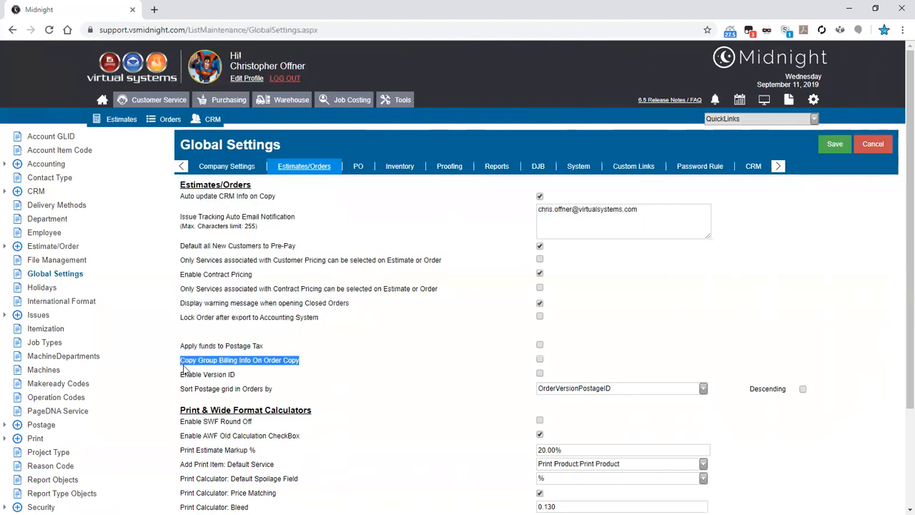
pyautogui.click(184, 369)
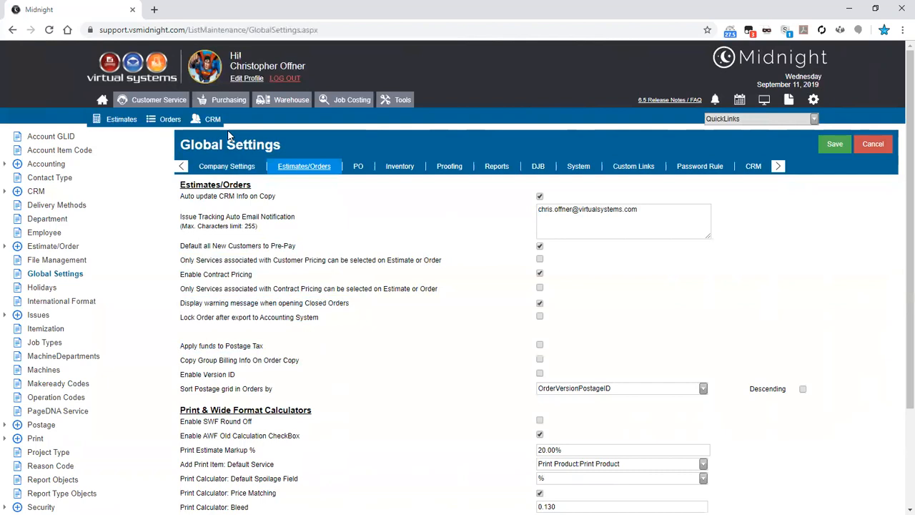
# Open the Fall Menus order and view its print and finishing services
pyautogui.click(154, 123)
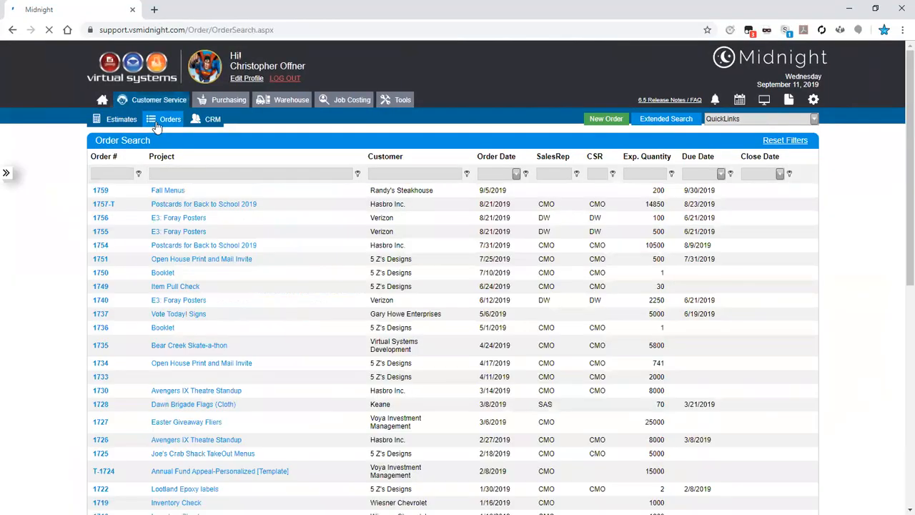
pyautogui.click(167, 191)
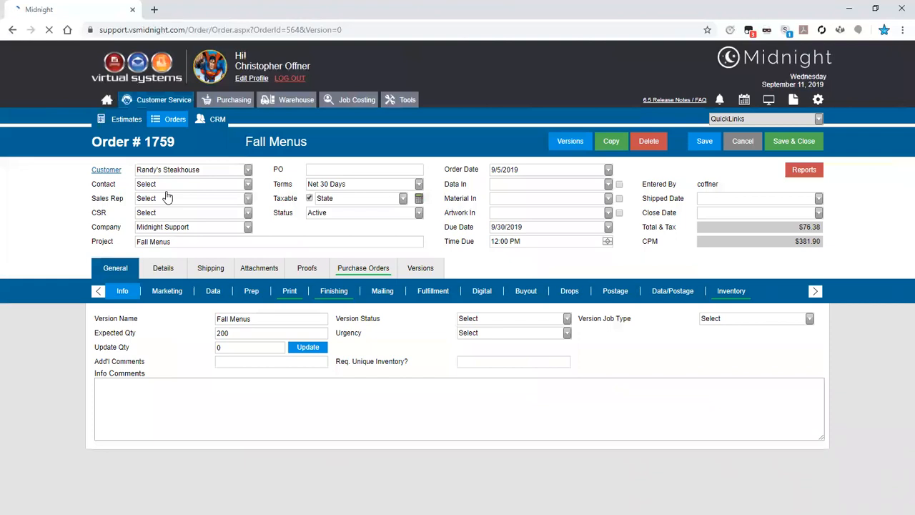
pyautogui.click(288, 297)
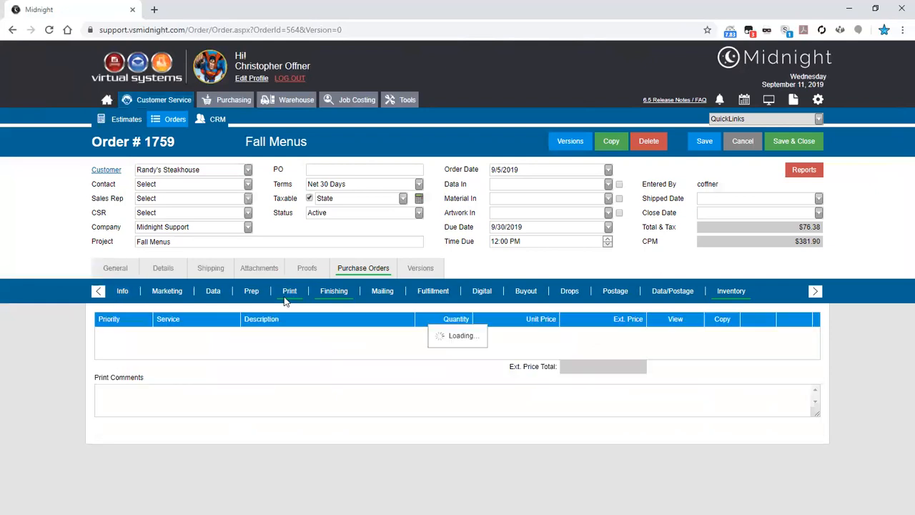
pyautogui.click(333, 291)
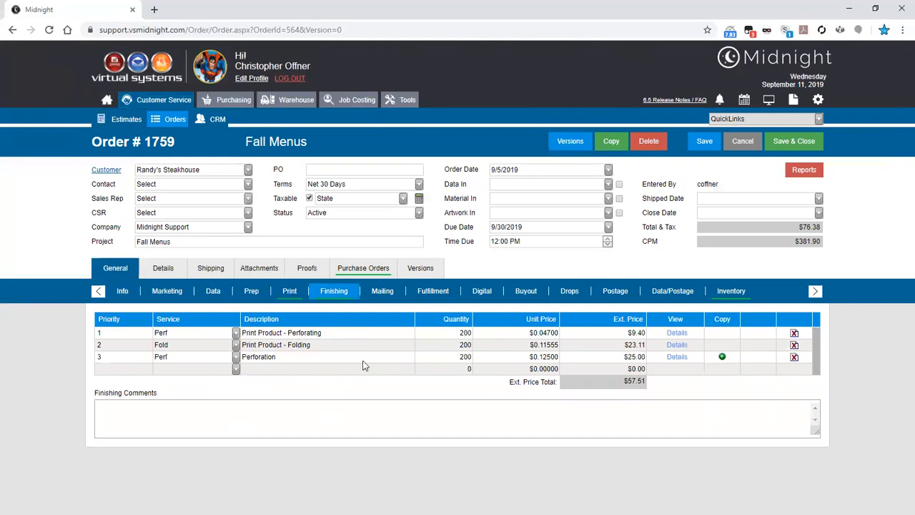
# Preview the order's Invoice Price report, check the itemised service prices and subtotal, and close the report
pyautogui.click(804, 170)
pyautogui.scroll(-2, 816, 227)
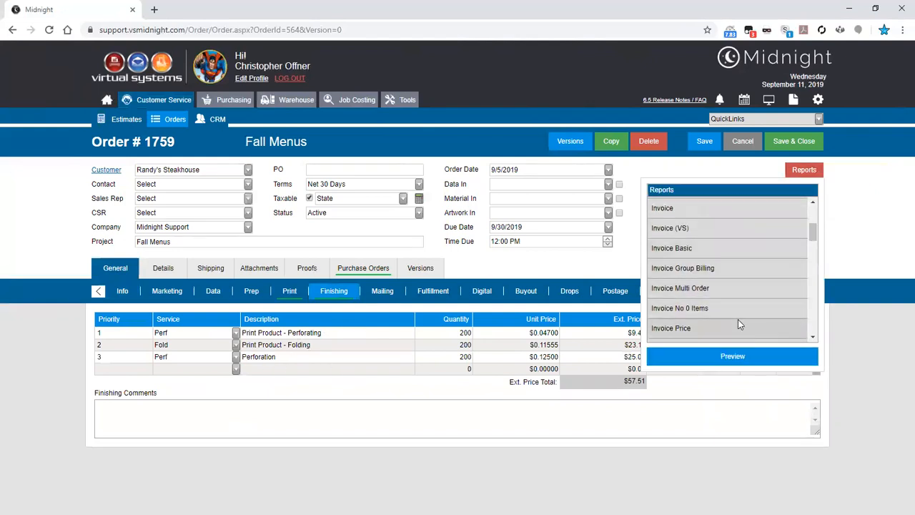
pyautogui.click(740, 326)
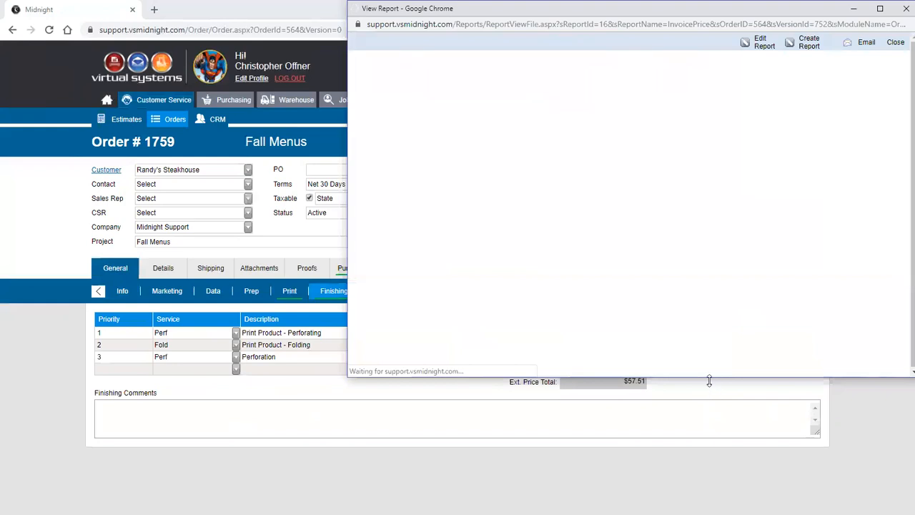
pyautogui.moveTo(709, 381); pyautogui.dragTo(709, 473)
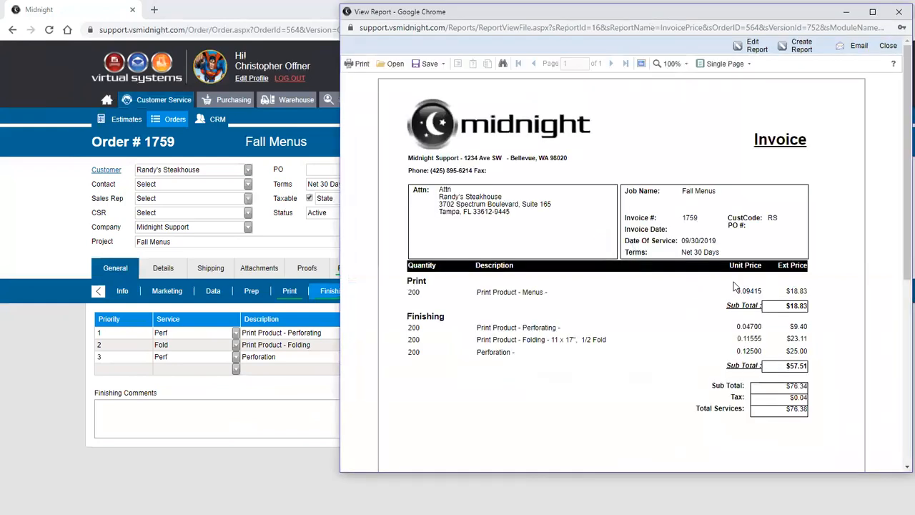
pyautogui.moveTo(737, 292); pyautogui.dragTo(807, 291)
pyautogui.moveTo(787, 387); pyautogui.dragTo(808, 389)
pyautogui.click(899, 16)
pyautogui.click(815, 171)
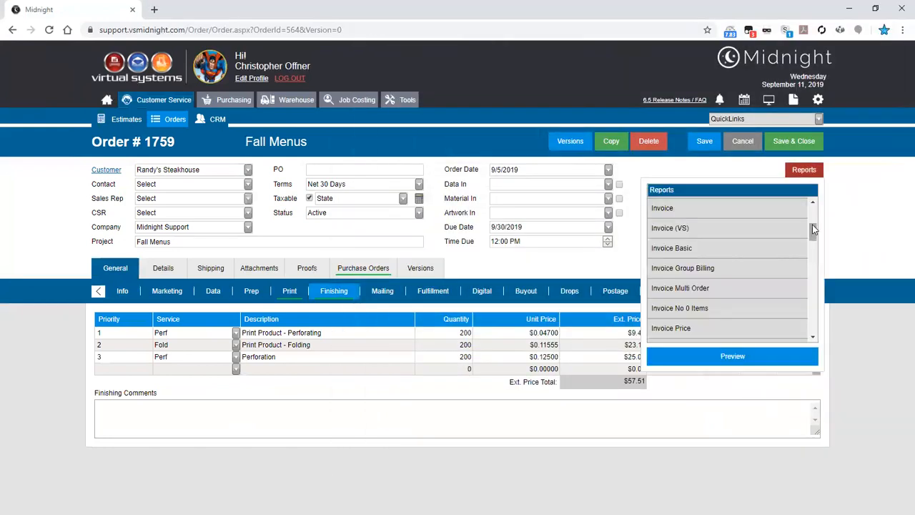
pyautogui.moveTo(812, 231); pyautogui.dragTo(818, 200)
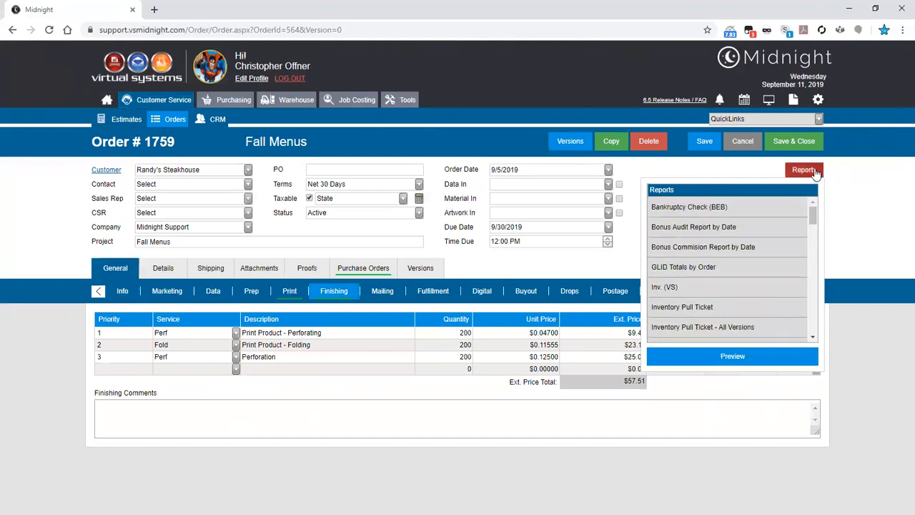
pyautogui.click(815, 172)
# Open Group Billing for the order and create 2 groupings
pyautogui.click(819, 119)
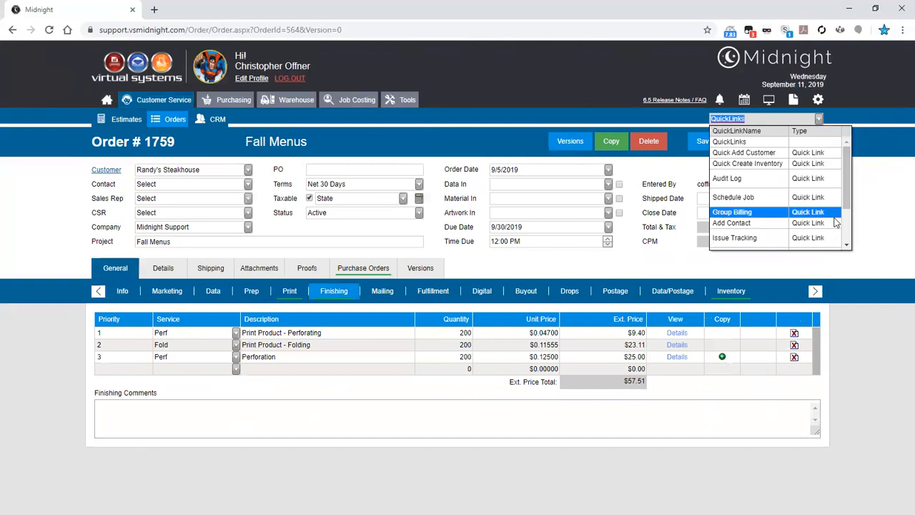
pyautogui.click(761, 215)
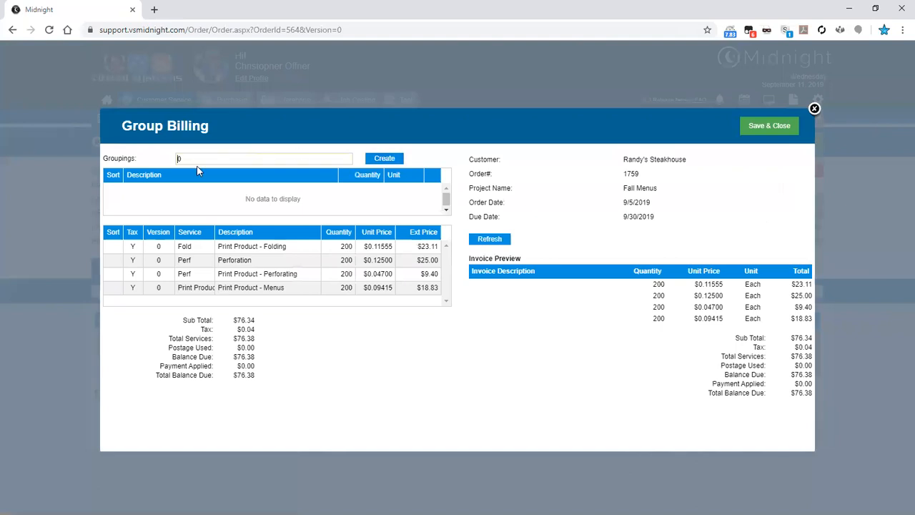
pyautogui.moveTo(203, 157); pyautogui.dragTo(165, 162)
pyautogui.write('2')
pyautogui.press('Return')
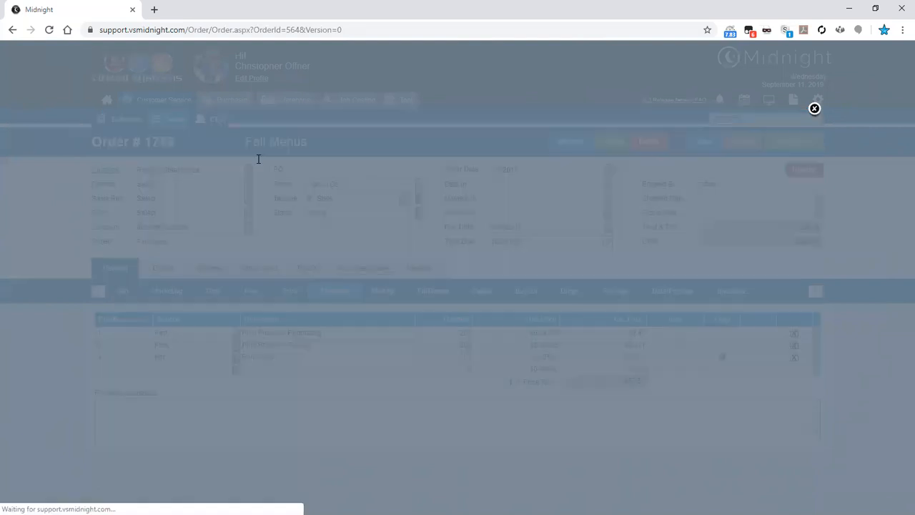
# Describe the first grouping as Book and the second as Other Services
pyautogui.click(143, 189)
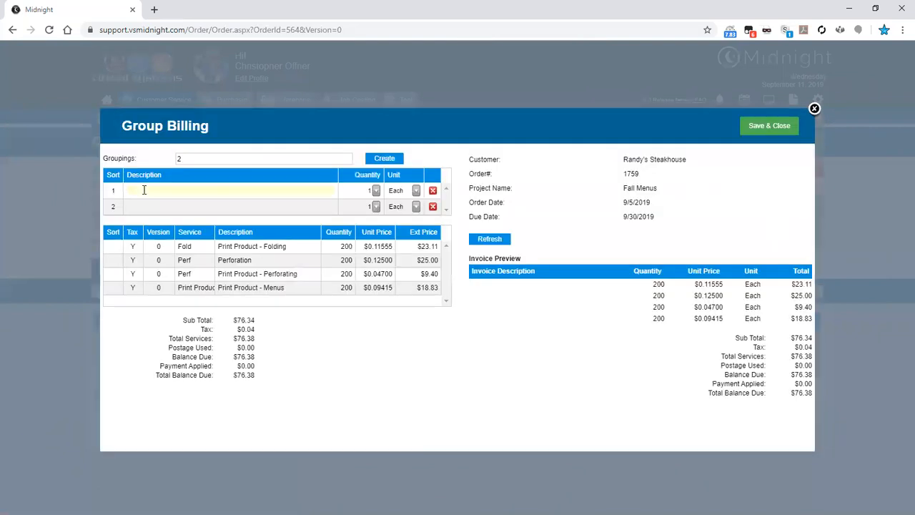
pyautogui.write('Book')
pyautogui.click(163, 206)
pyautogui.write('Other Services')
pyautogui.moveTo(144, 191); pyautogui.dragTo(128, 194)
pyautogui.click(174, 207)
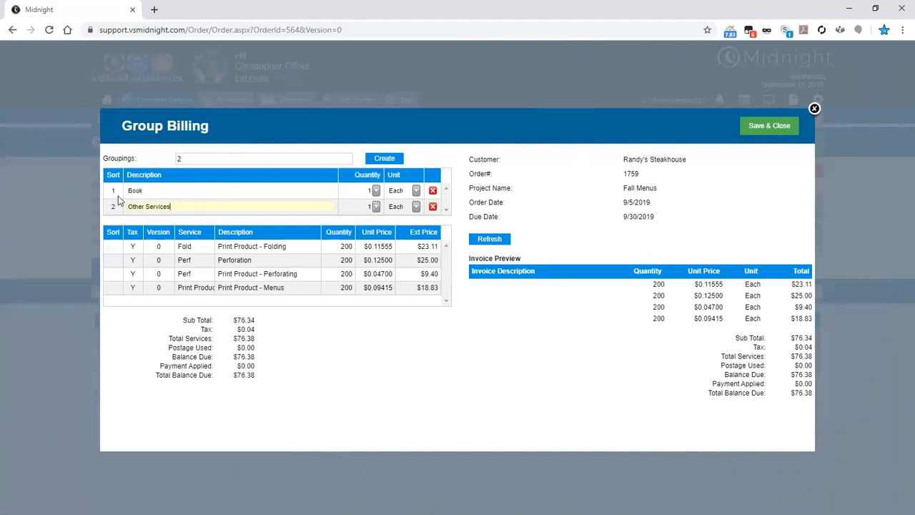
# Set the quantity of both groupings to 200 and choose Each as the Book grouping's unit
pyautogui.press('Tab')
pyautogui.press('Down')
pyautogui.press('Return')
pyautogui.press('Tab')
pyautogui.press('Down')
pyautogui.press('Return')
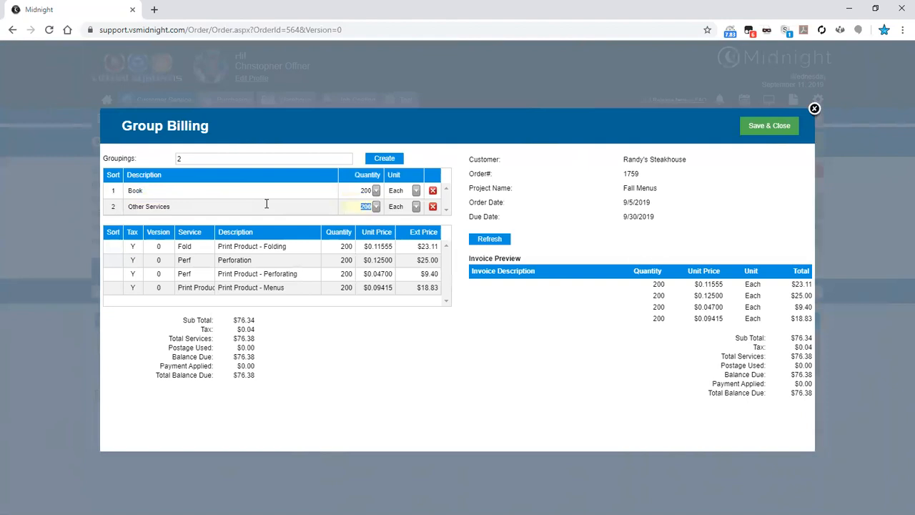
pyautogui.press('Tab')
pyautogui.press('Down')
pyautogui.press('Down')
pyautogui.press('Down')
pyautogui.press('Down')
pyautogui.press('Down')
pyautogui.press('Up')
pyautogui.press('Up')
pyautogui.press('Up')
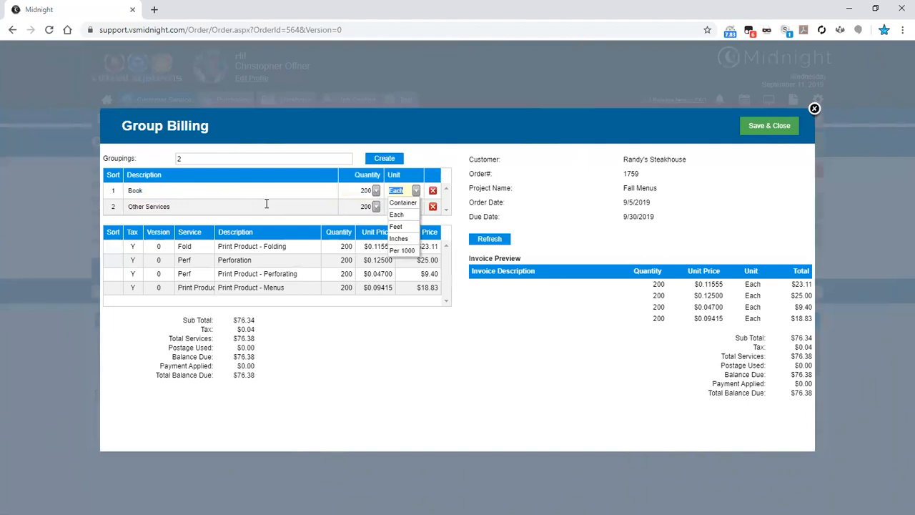
pyautogui.press('Return')
# Assign the Folding, Perforation and Menus services to grouping 1 and the Print Product - Perforating service to grouping 2
pyautogui.click(110, 247)
pyautogui.write('1')
pyautogui.click(112, 262)
pyautogui.write('1')
pyautogui.click(111, 274)
pyautogui.write('1')
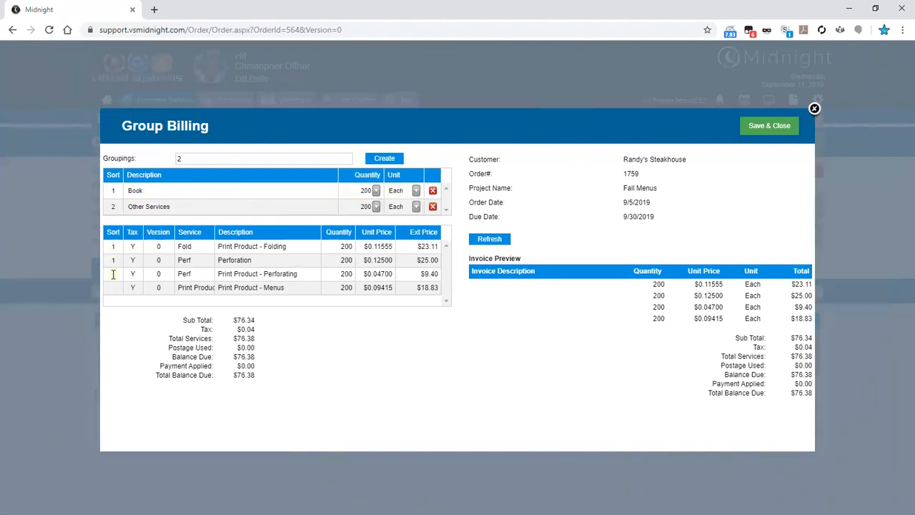
pyautogui.click(114, 288)
pyautogui.write('2')
pyautogui.write('1')
pyautogui.moveTo(118, 288)
pyautogui.mouseDown()
pyautogui.moveTo(102, 288)
pyautogui.moveTo(103, 276)
pyautogui.mouseUp()
pyautogui.write('2')
# Refresh the grouped invoice preview, then save and close the group billing
pyautogui.moveTo(813, 394); pyautogui.dragTo(800, 355)
pyautogui.moveTo(813, 320); pyautogui.dragTo(632, 304)
pyautogui.click(679, 301)
pyautogui.click(490, 239)
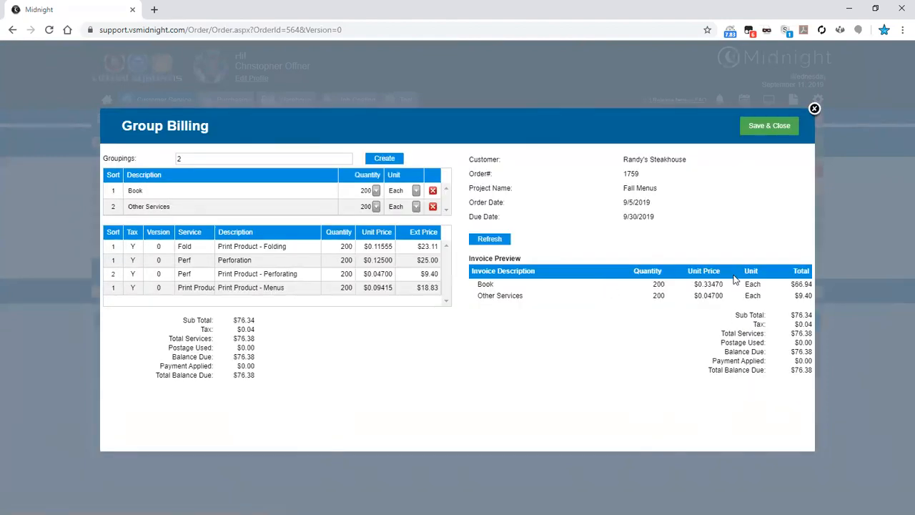
pyautogui.click(777, 129)
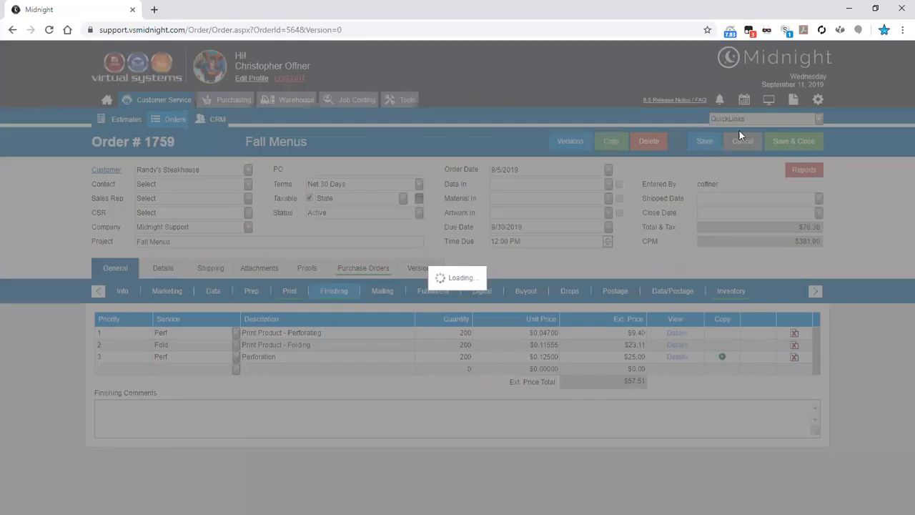
# Preview the Invoice Price report again to see how it lists the services after grouping, and close it
pyautogui.click(804, 170)
pyautogui.moveTo(814, 218); pyautogui.dragTo(820, 242)
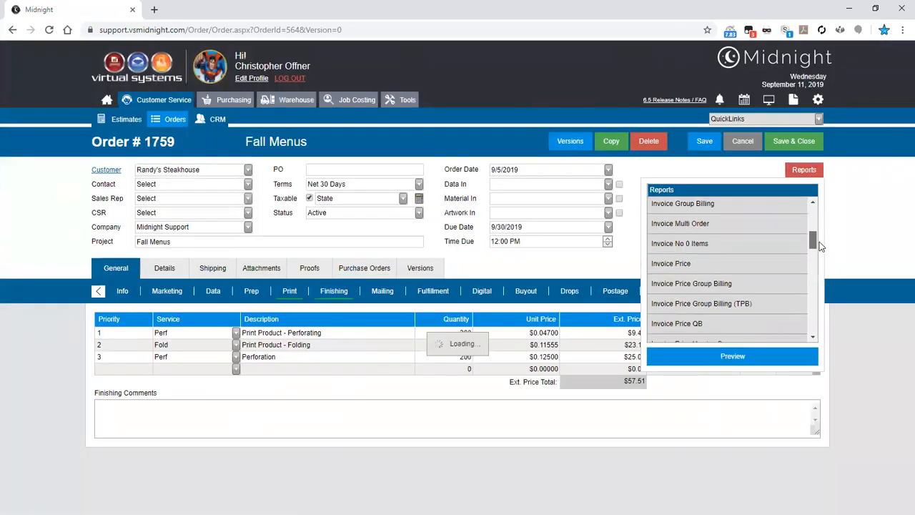
pyautogui.click(783, 264)
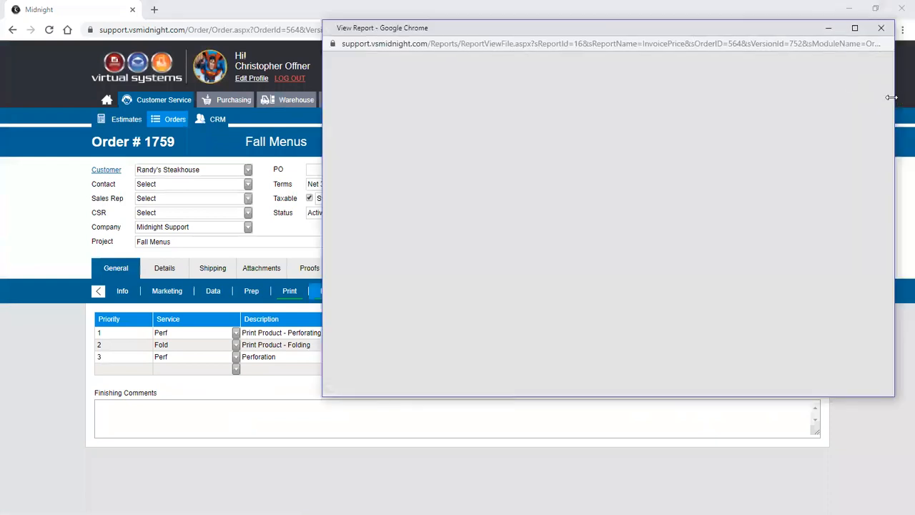
pyautogui.moveTo(892, 93); pyautogui.dragTo(758, 188)
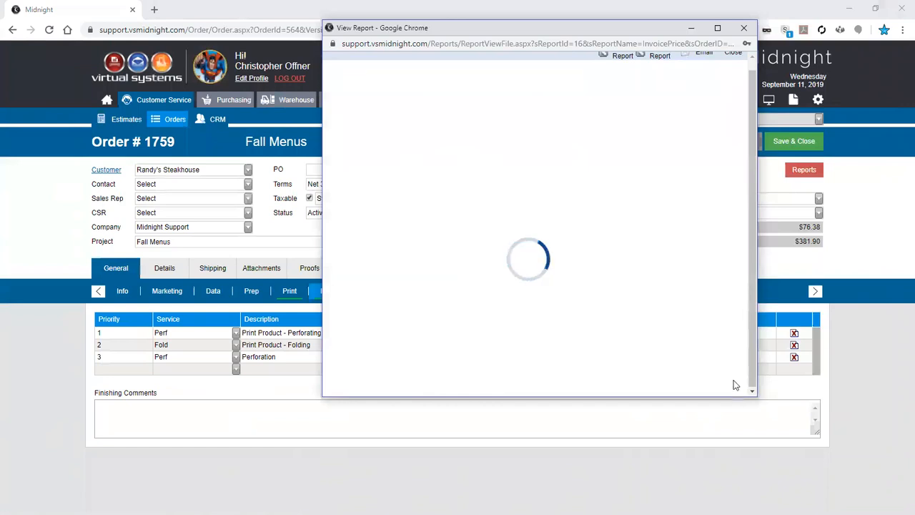
pyautogui.moveTo(739, 396); pyautogui.dragTo(739, 505)
pyautogui.moveTo(660, 502); pyautogui.dragTo(677, 501)
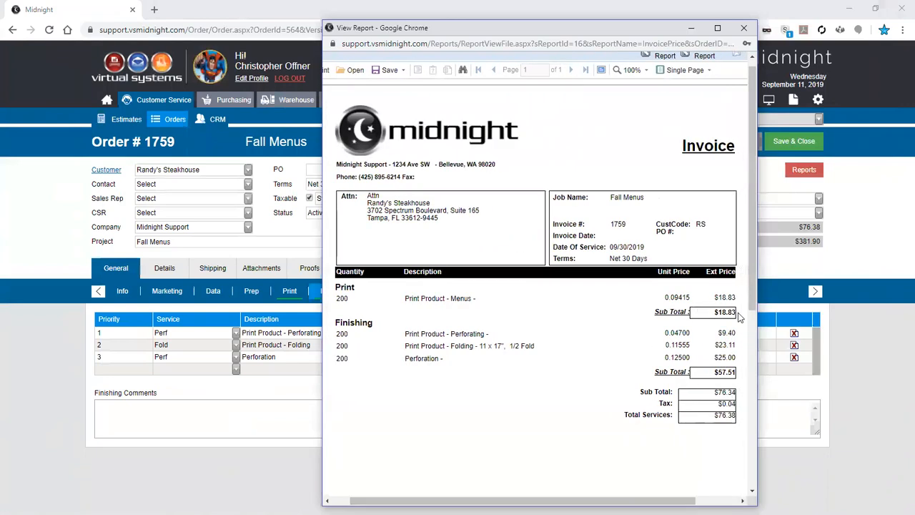
pyautogui.click(744, 28)
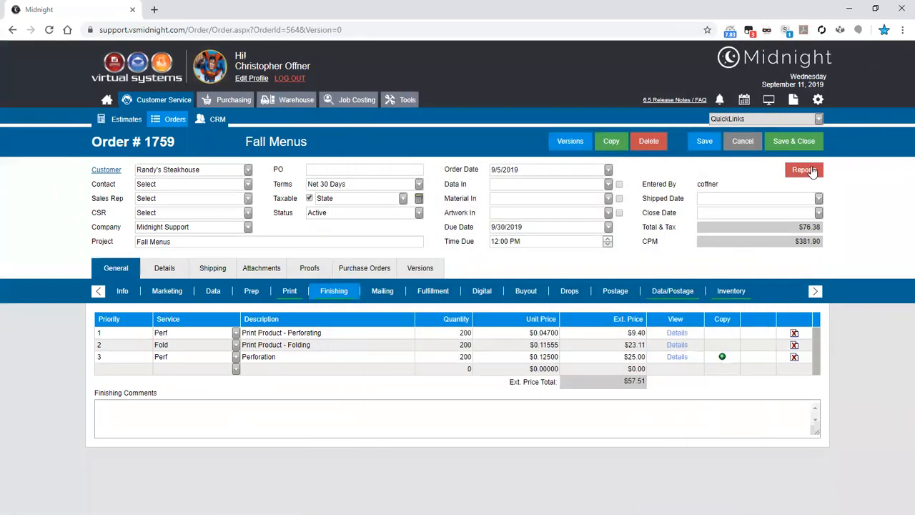
# Preview the Invoice Price Group Billing report to review the Book and Other Services lines, and close it
pyautogui.click(812, 172)
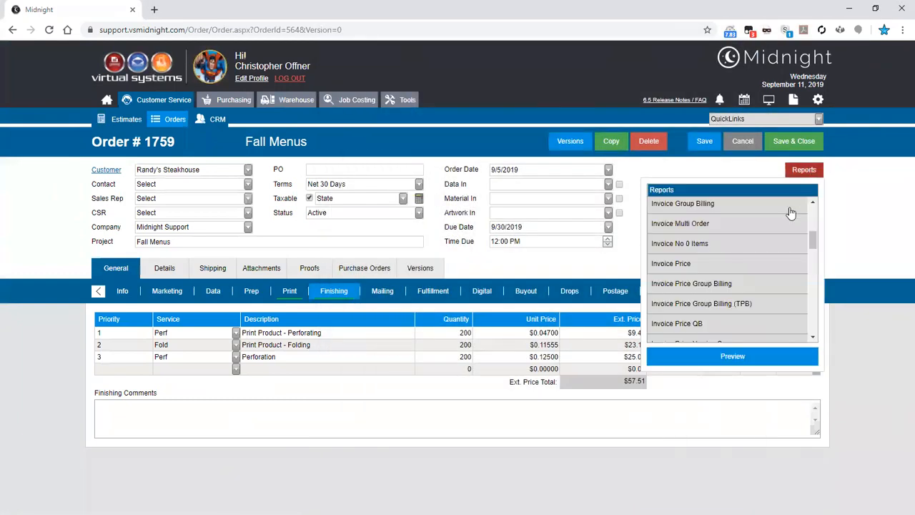
pyautogui.click(766, 293)
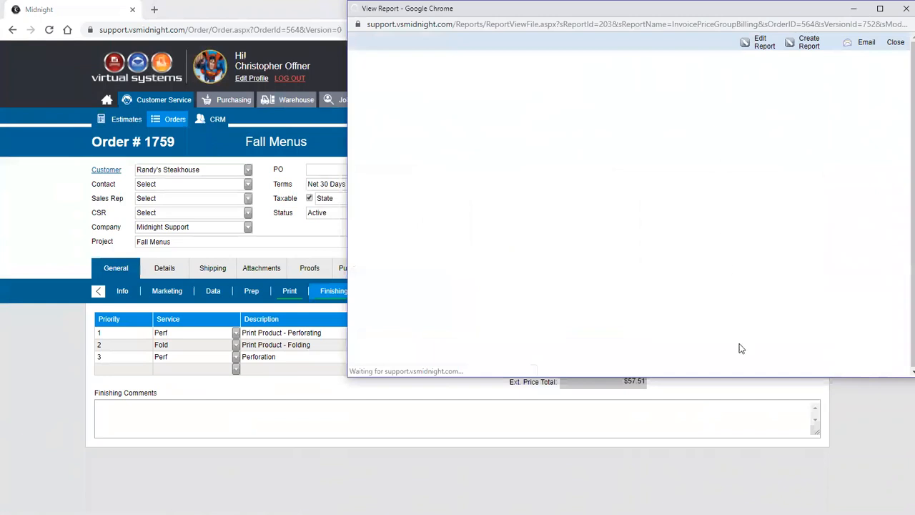
pyautogui.moveTo(742, 379); pyautogui.dragTo(742, 496)
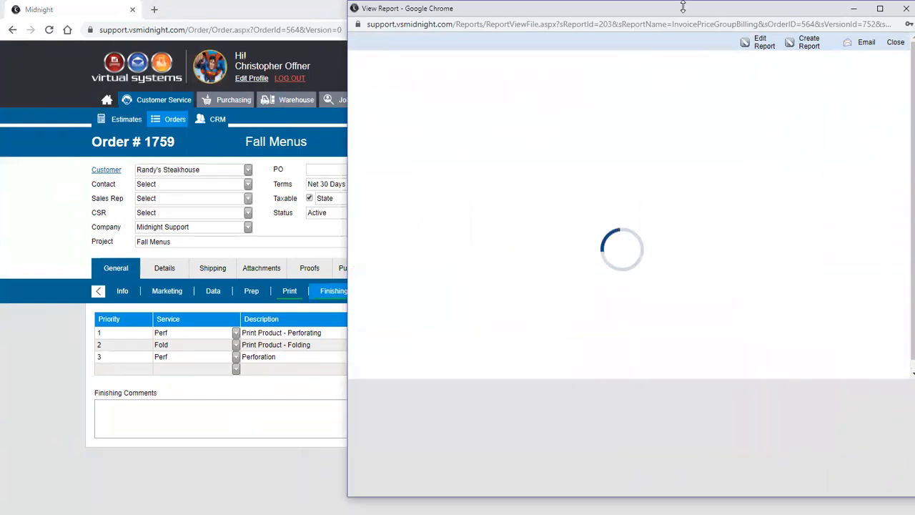
pyautogui.moveTo(672, 15); pyautogui.dragTo(664, 16)
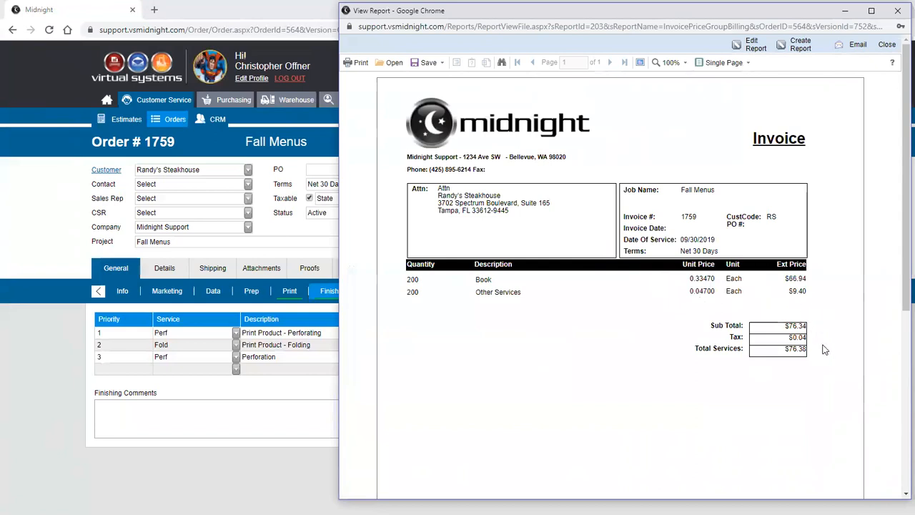
pyautogui.click(898, 11)
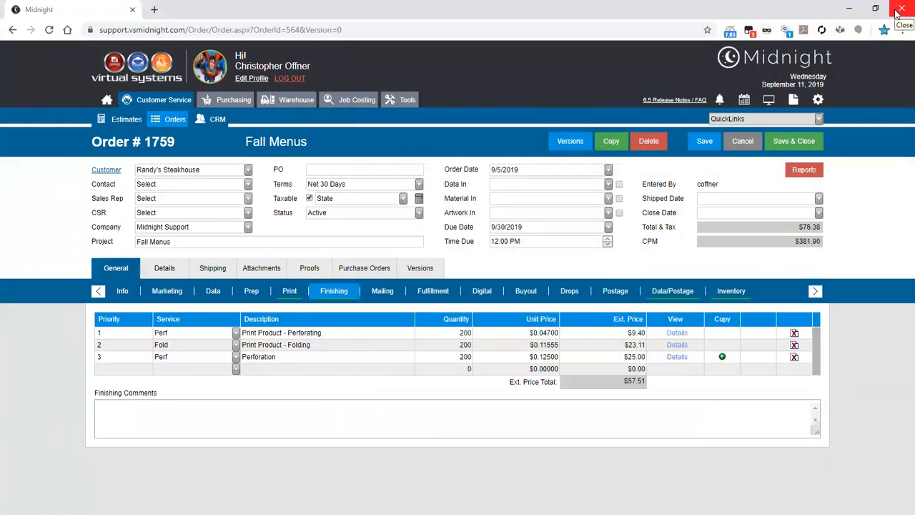